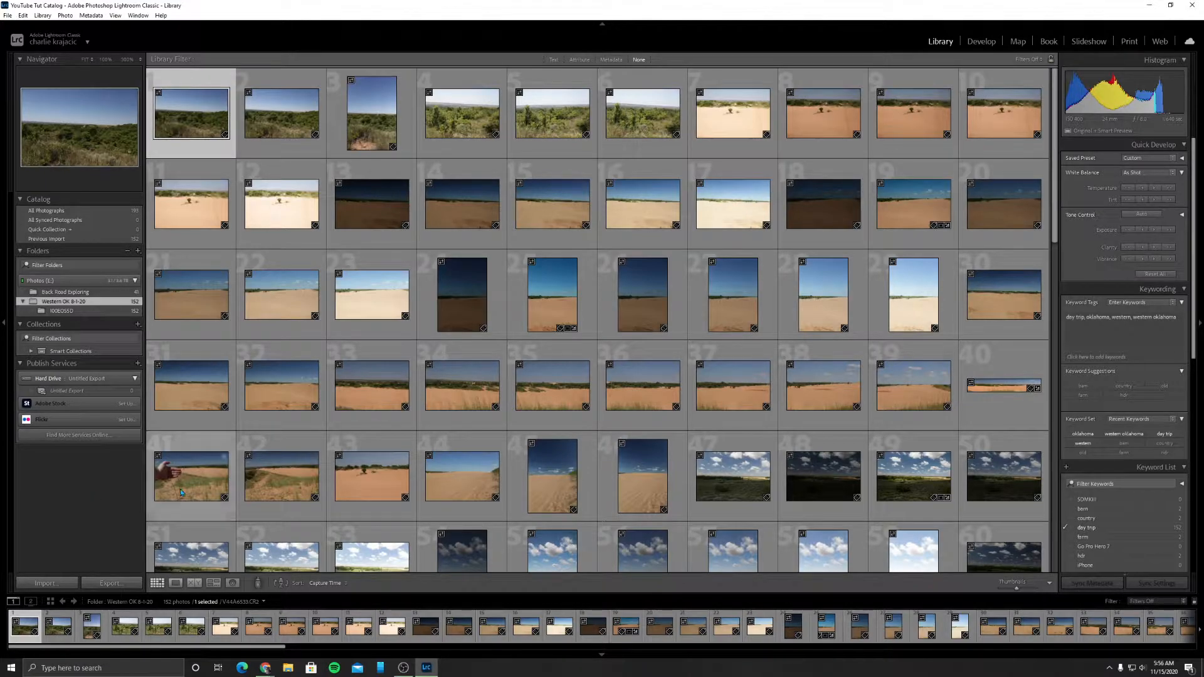
- Review the photos in the Back Road Exploring and Western OK 8-1-20 folders on the Photos (E:) drive
{"action": "left_click", "coordinate": [126, 293]}
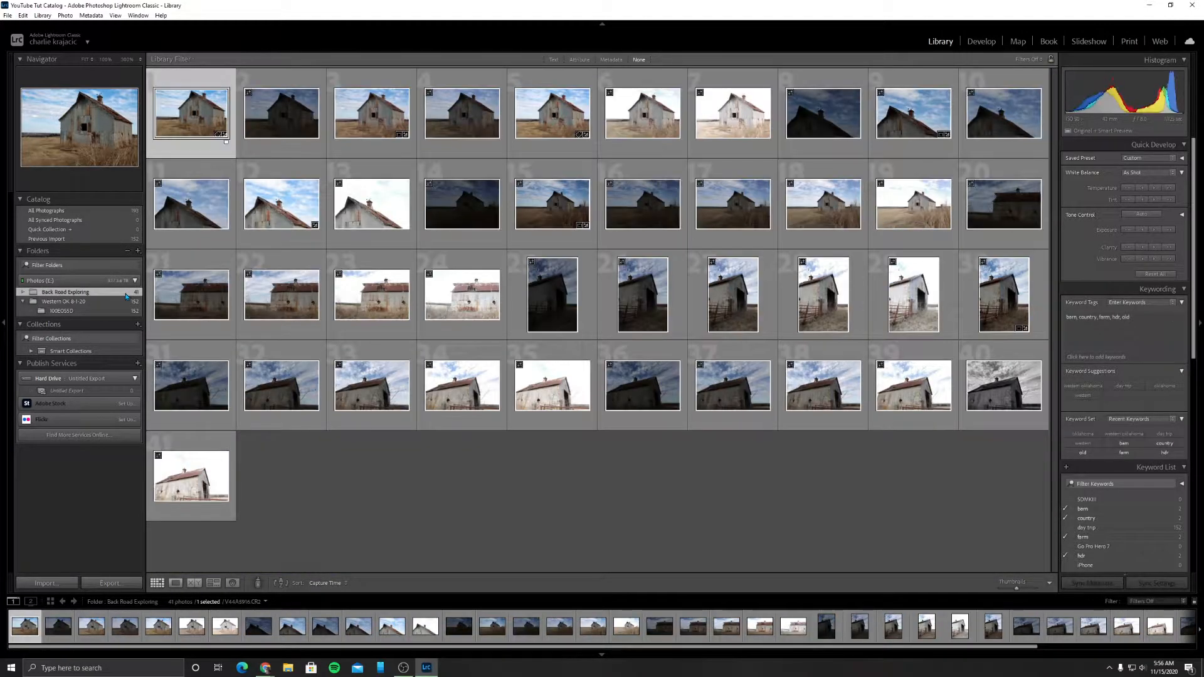
{"action": "left_click", "coordinate": [114, 300]}
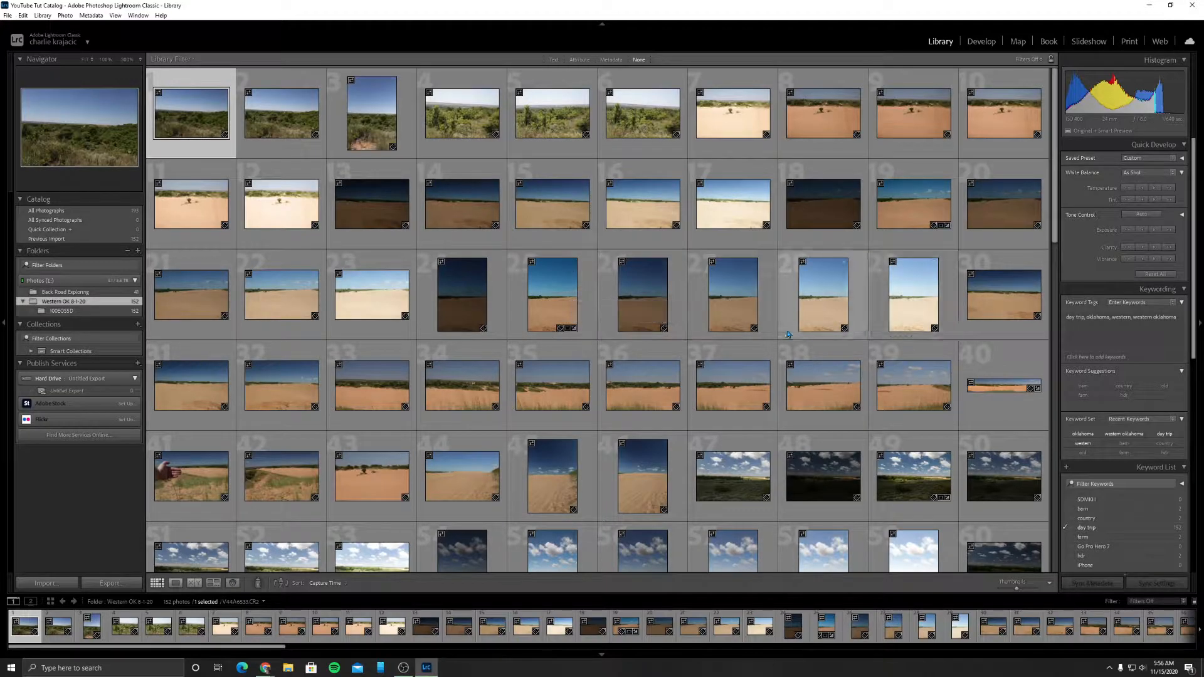
{"action": "scroll", "coordinate": [718, 318], "scroll_direction": "down", "scroll_amount": 8}
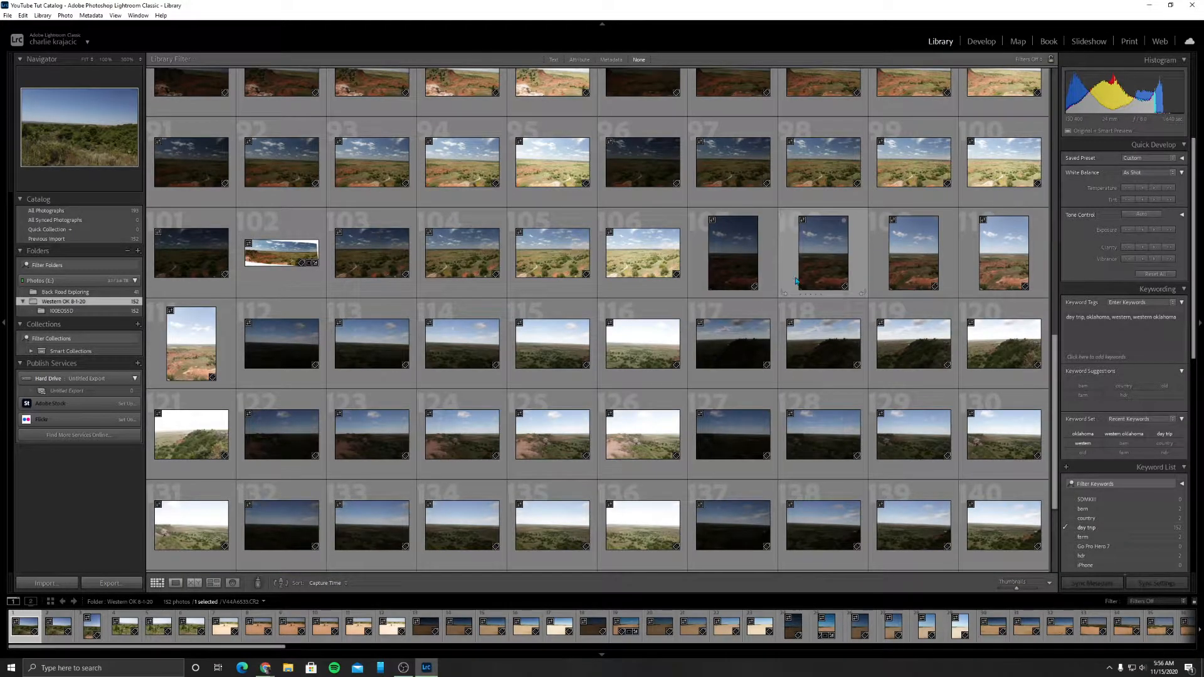
{"action": "scroll", "coordinate": [791, 282], "scroll_direction": "down", "scroll_amount": 2}
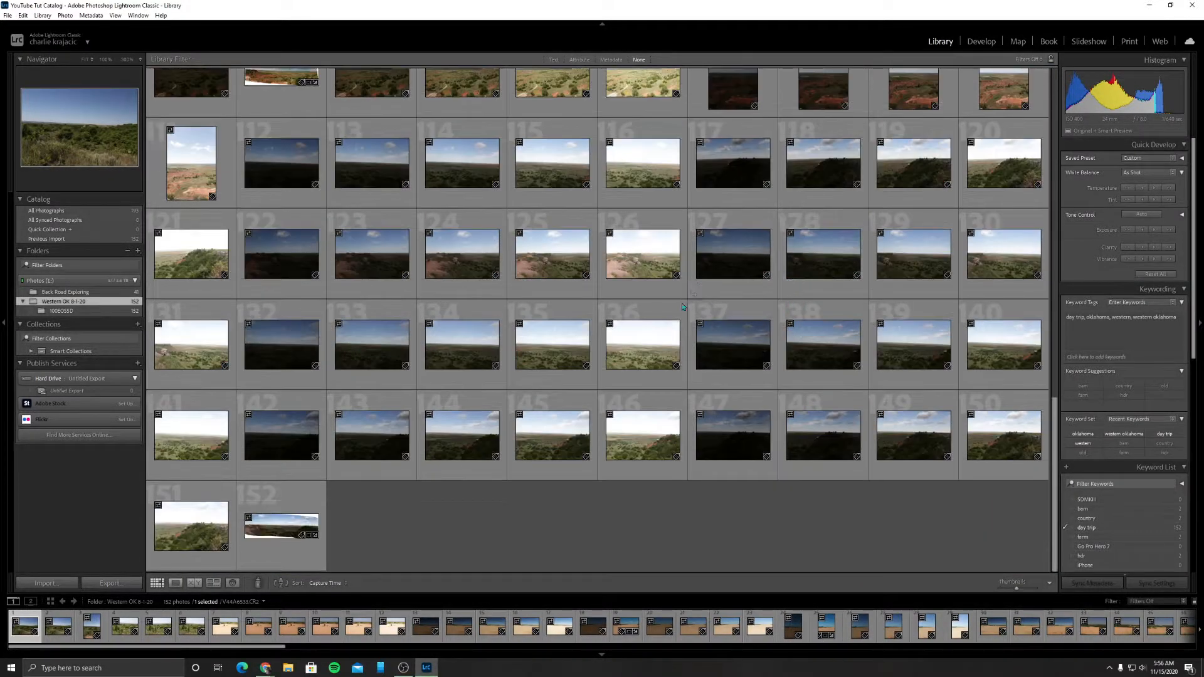
{"action": "scroll", "coordinate": [587, 305], "scroll_direction": "up", "scroll_amount": 3}
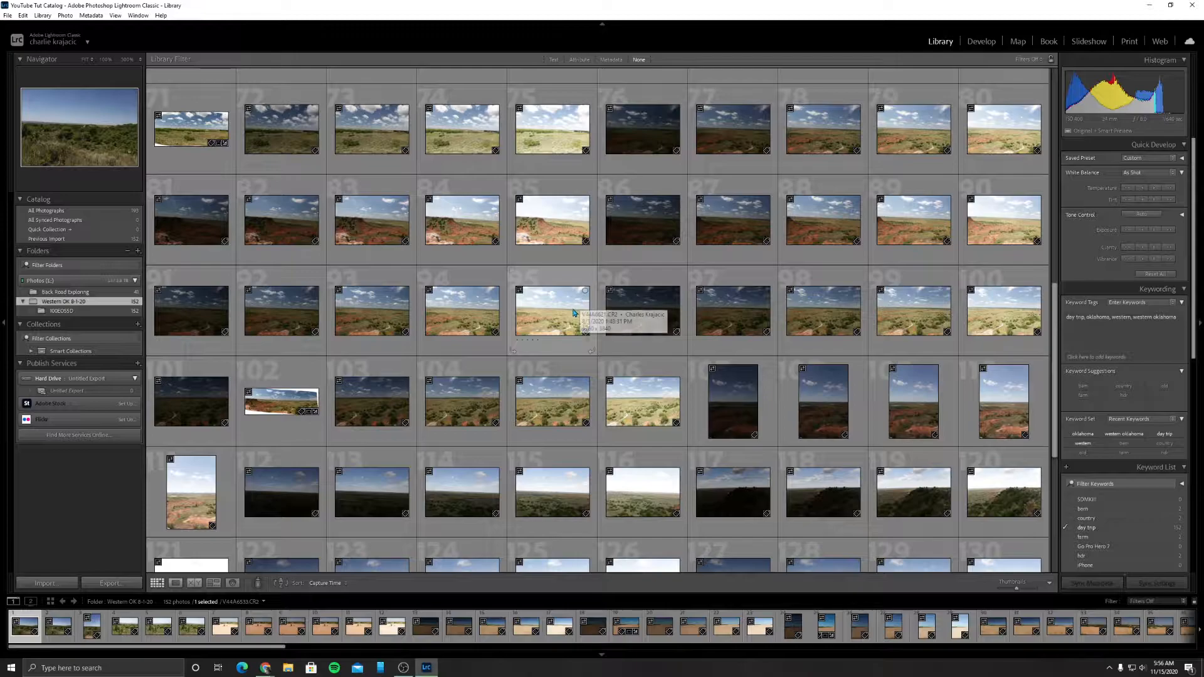
{"action": "scroll", "coordinate": [581, 343], "scroll_direction": "up", "scroll_amount": 4}
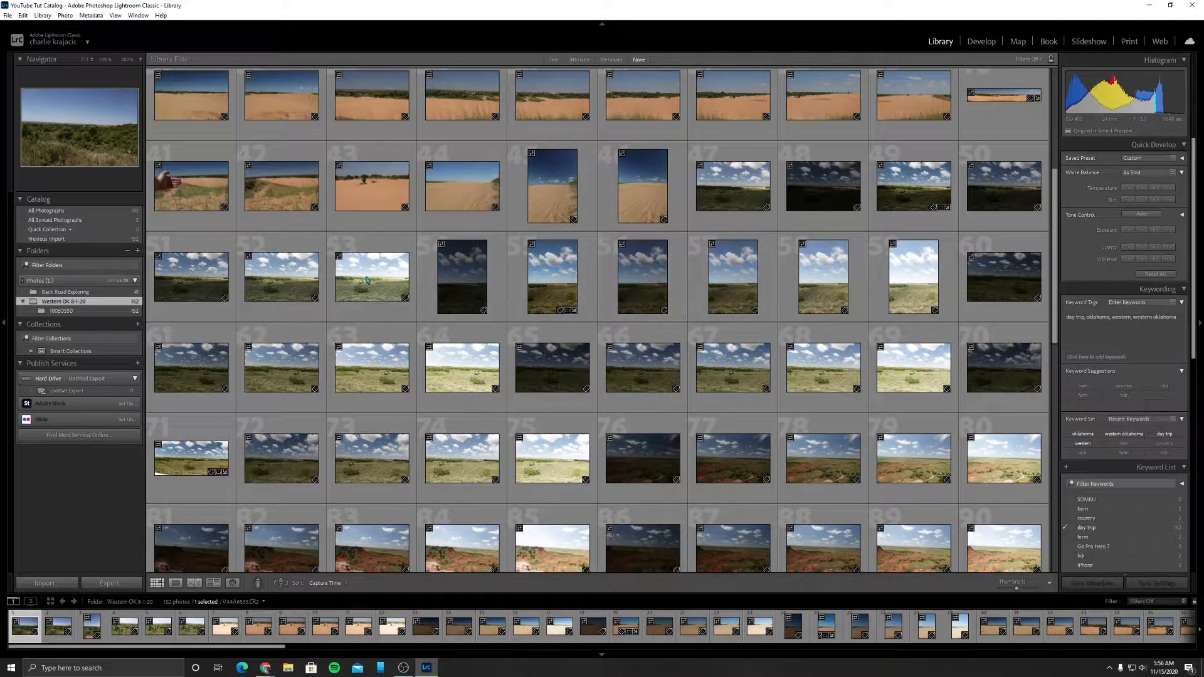
{"action": "left_click", "coordinate": [119, 292]}
{"action": "left_click", "coordinate": [117, 302]}
{"action": "left_click", "coordinate": [119, 281]}
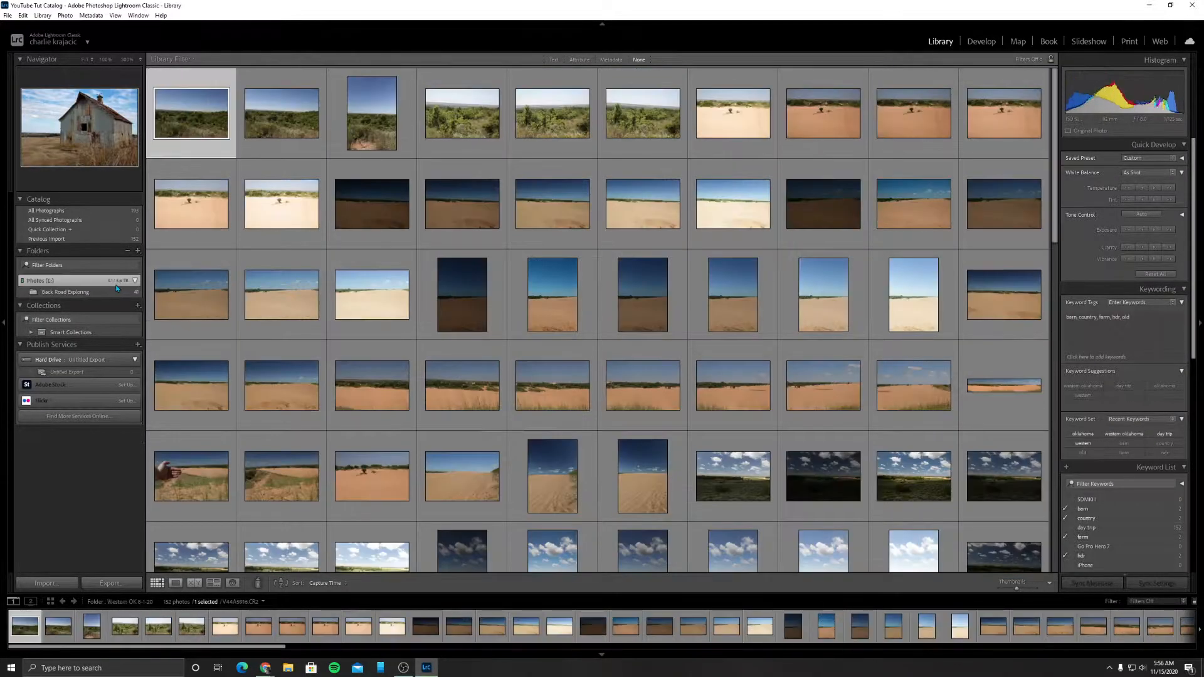
{"action": "left_click", "coordinate": [118, 281]}
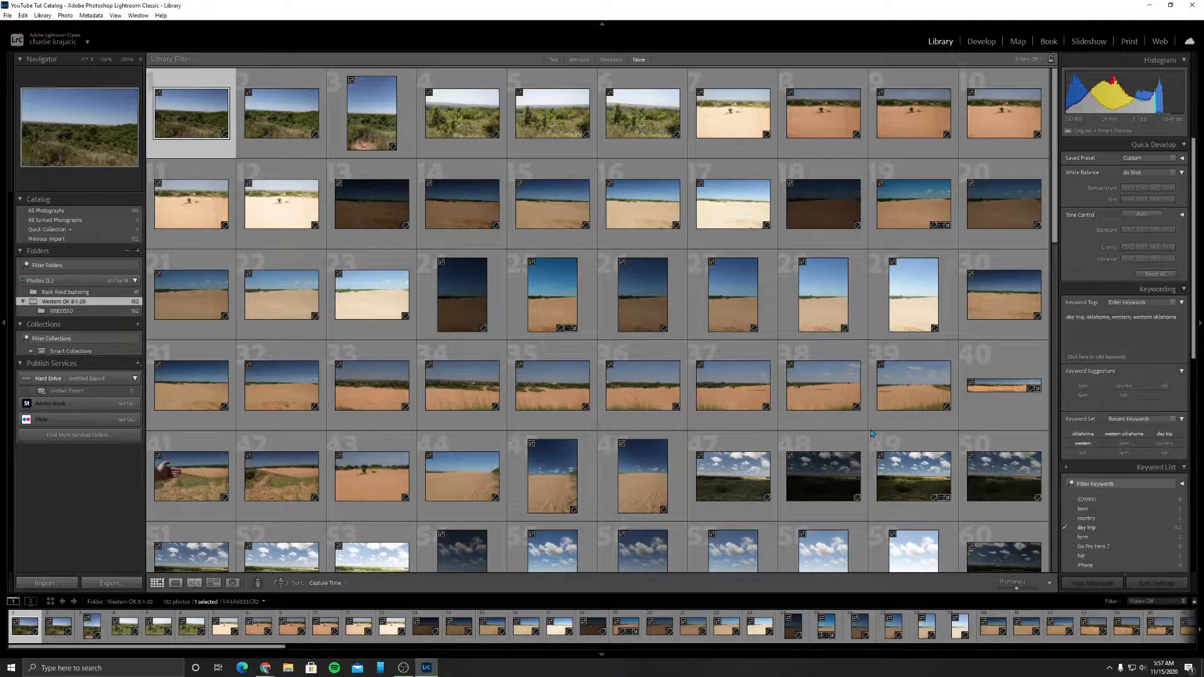
- Add the cloudy field HDR photo, number 49 in the Western OK 8-1-20 folder, to the Quick Collection
{"action": "scroll", "coordinate": [854, 406], "scroll_direction": "down", "scroll_amount": 3}
{"action": "left_click", "coordinate": [913, 260]}
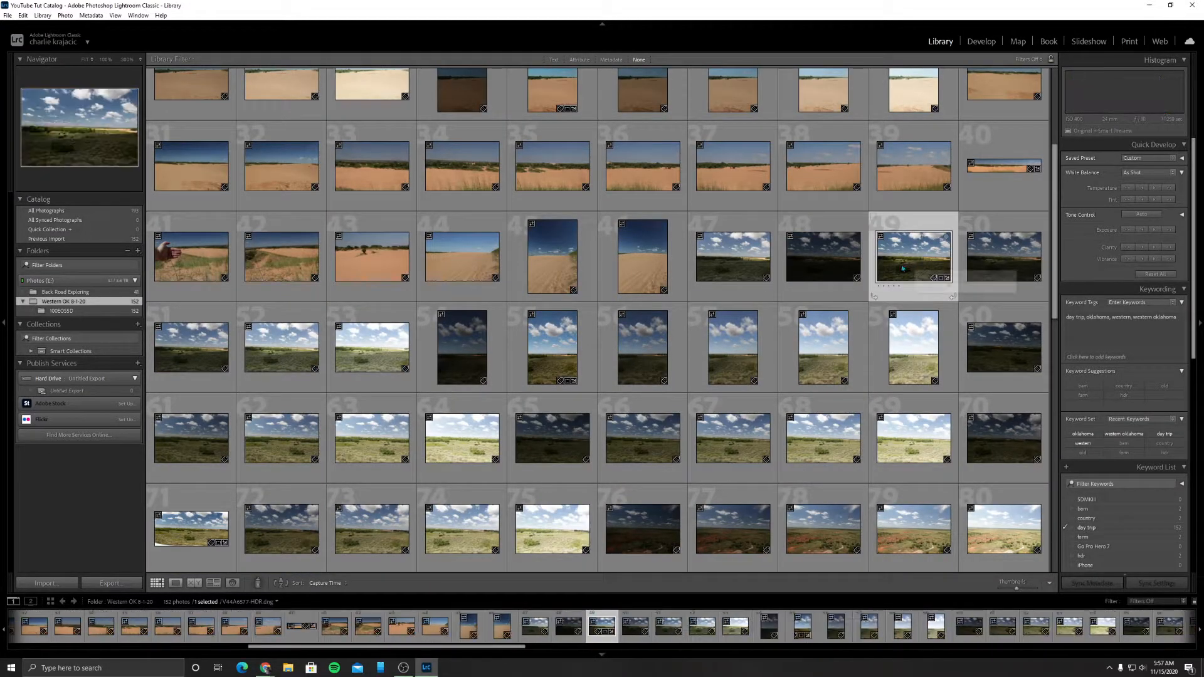
{"action": "key", "text": "b"}
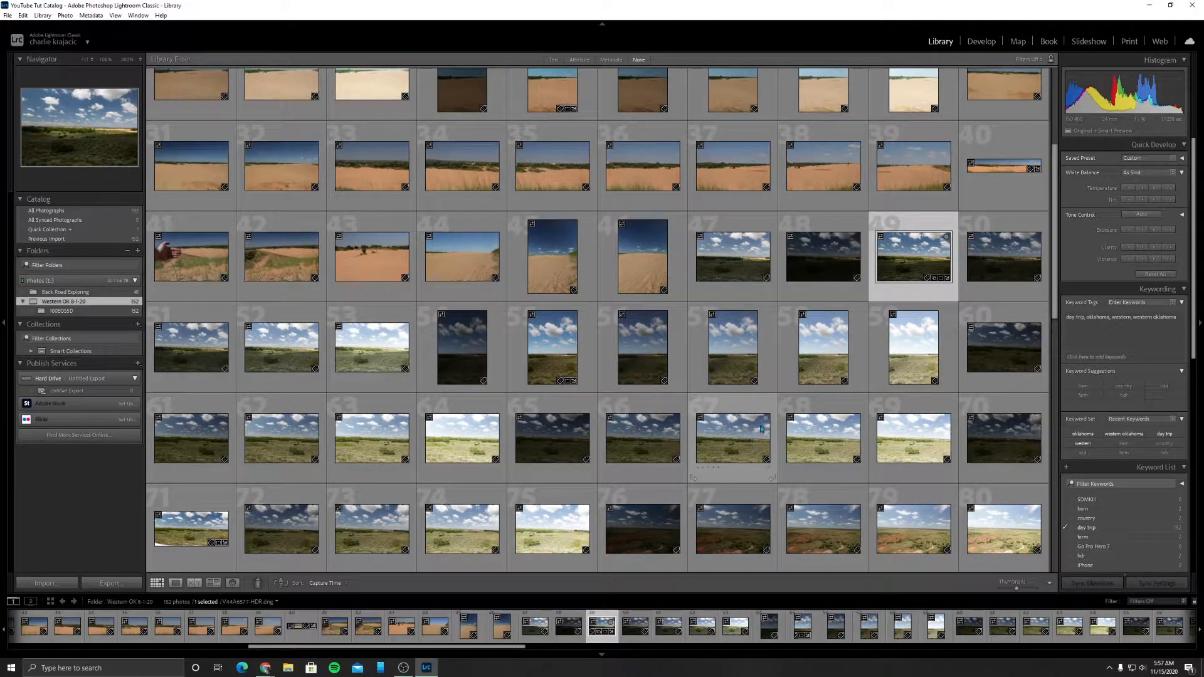
- Remove photo 49 from the Quick Collection and add it back through its photo commands
{"action": "right_click", "coordinate": [914, 257]}
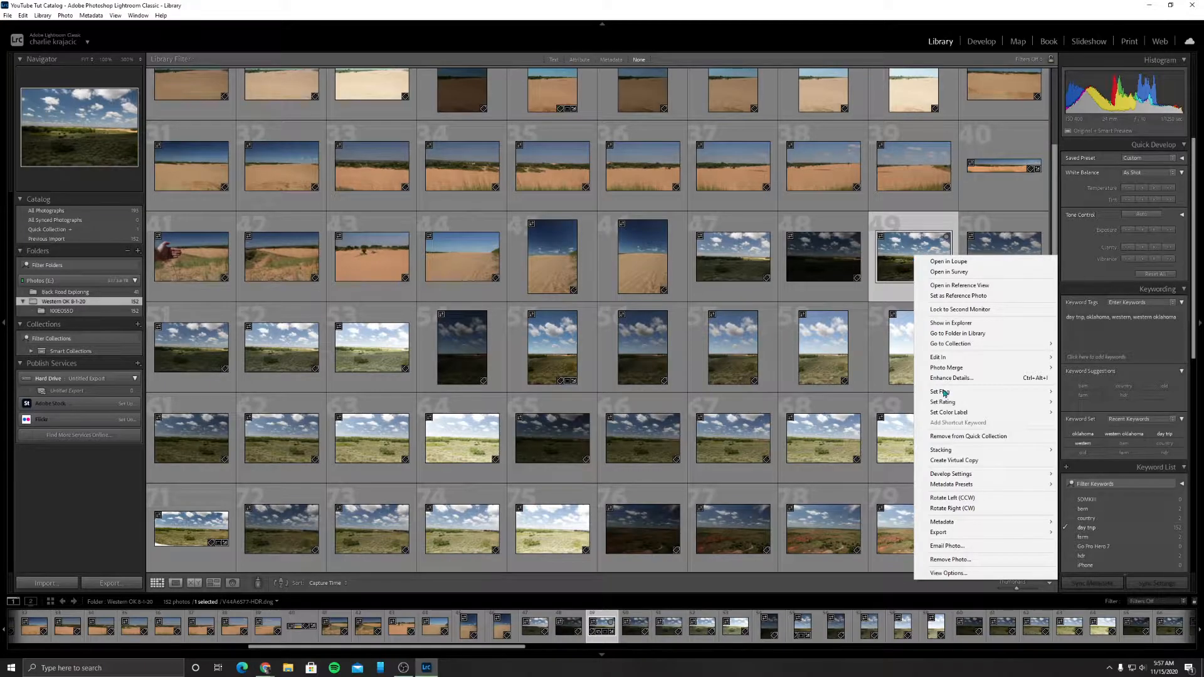
{"action": "left_click", "coordinate": [959, 441]}
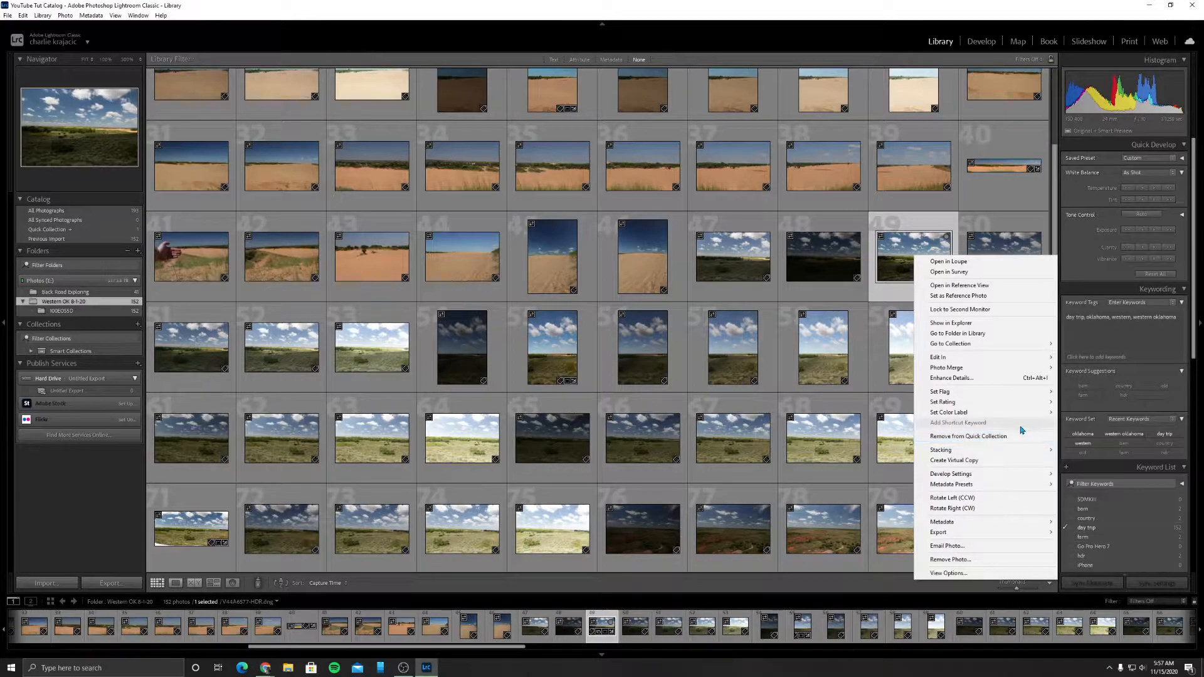
{"action": "right_click", "coordinate": [923, 251]}
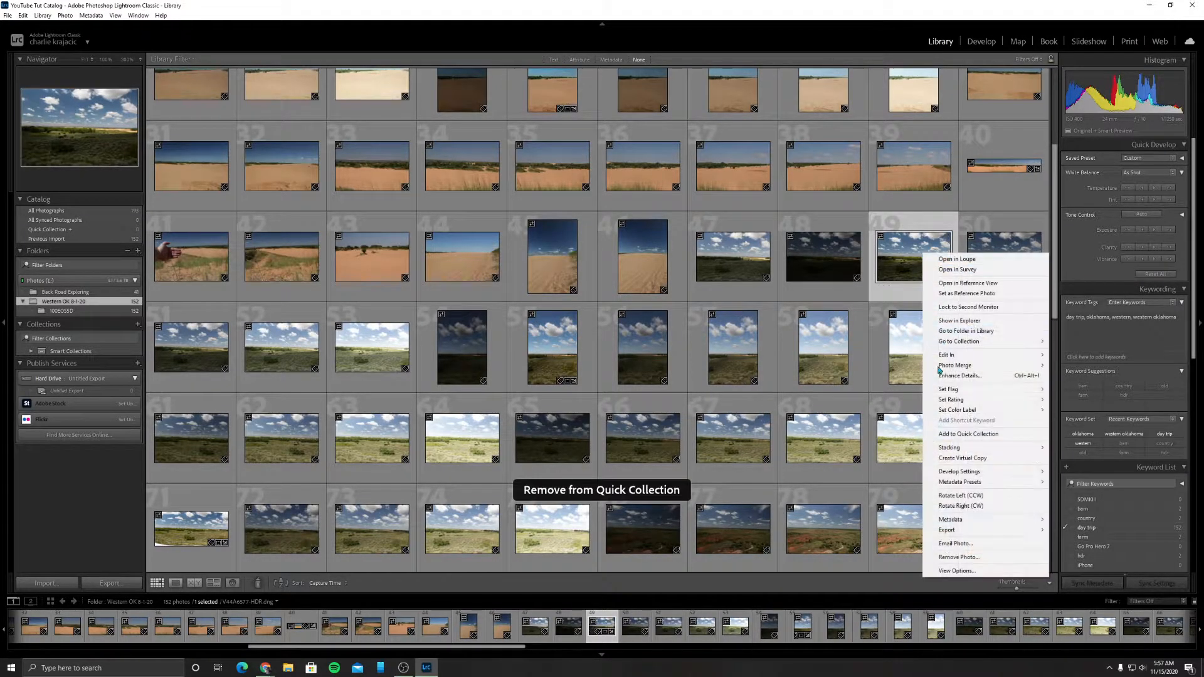
{"action": "left_click", "coordinate": [954, 435]}
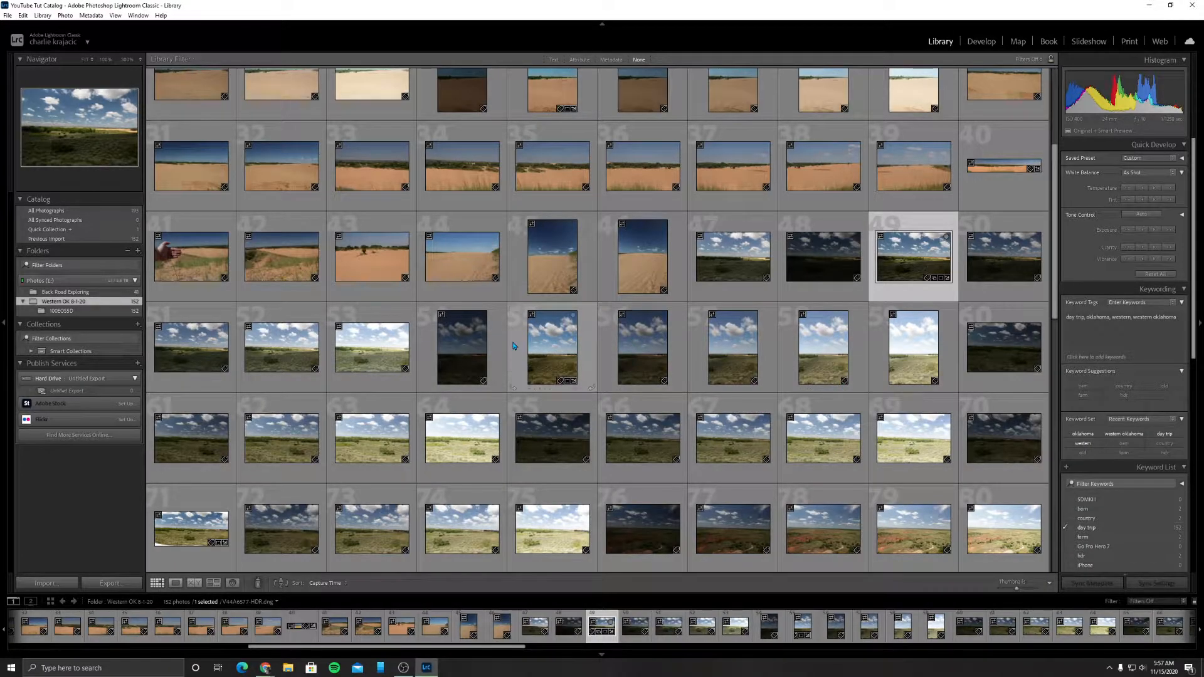
- Add the HDR panoramas numbered 152 and 102 to the Quick Collection
{"action": "scroll", "coordinate": [486, 386], "scroll_direction": "down", "scroll_amount": 8}
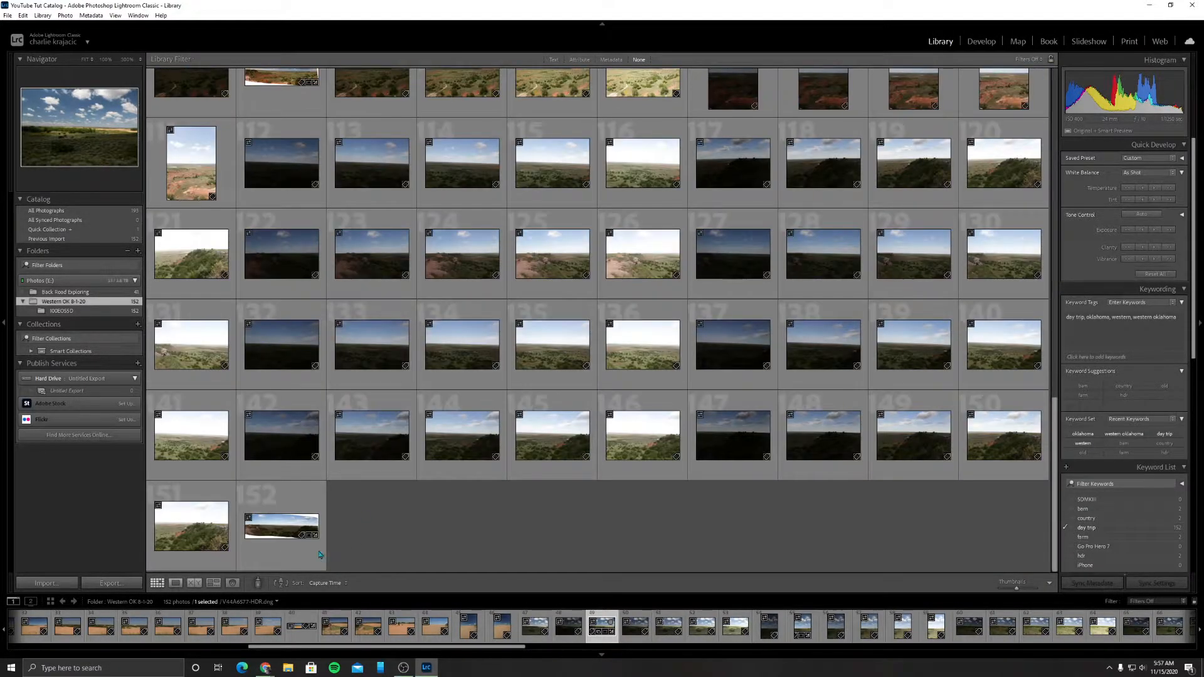
{"action": "left_click", "coordinate": [281, 526]}
{"action": "key", "text": "b"}
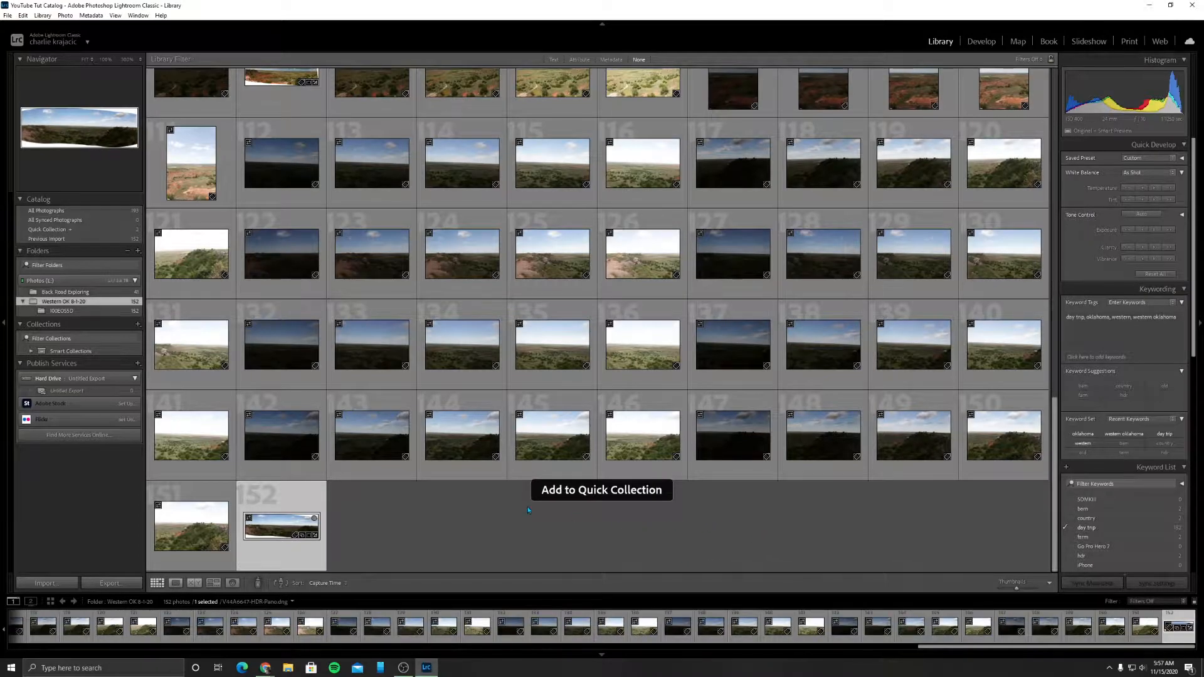
{"action": "scroll", "coordinate": [437, 517], "scroll_direction": "up", "scroll_amount": 3}
{"action": "left_click", "coordinate": [281, 402]}
{"action": "key", "text": "b"}
- Toggle photo 49 out of the Quick Collection and back in
{"action": "scroll", "coordinate": [511, 417], "scroll_direction": "up", "scroll_amount": 5}
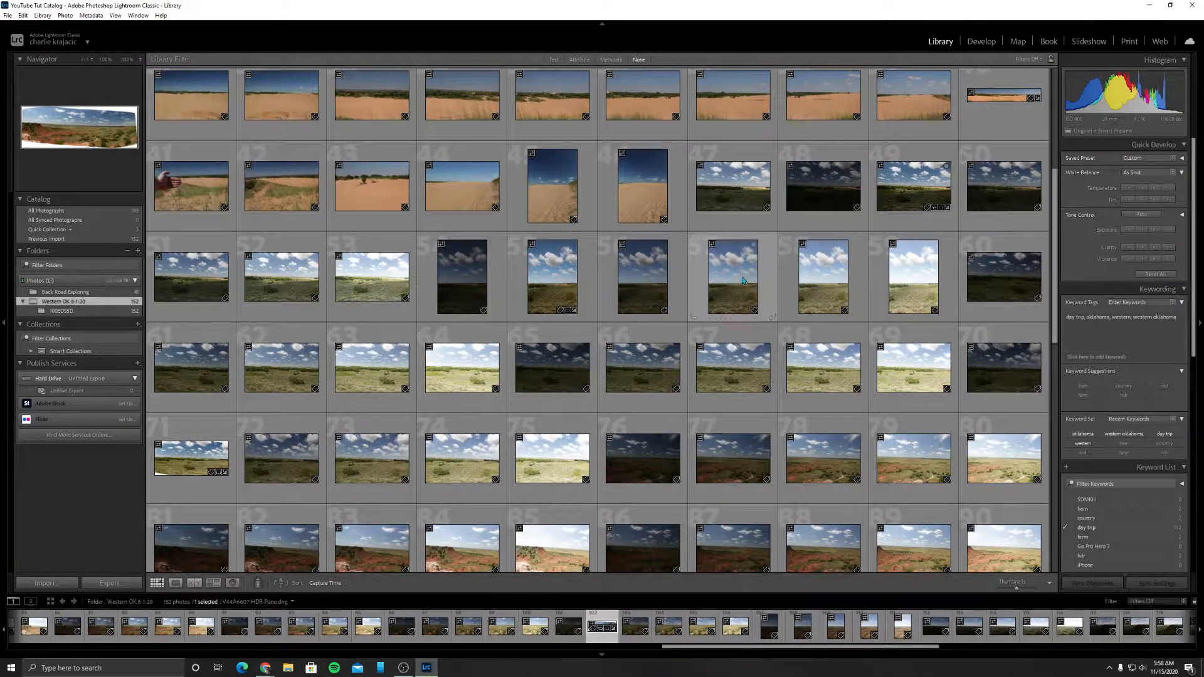
{"action": "left_click", "coordinate": [905, 194]}
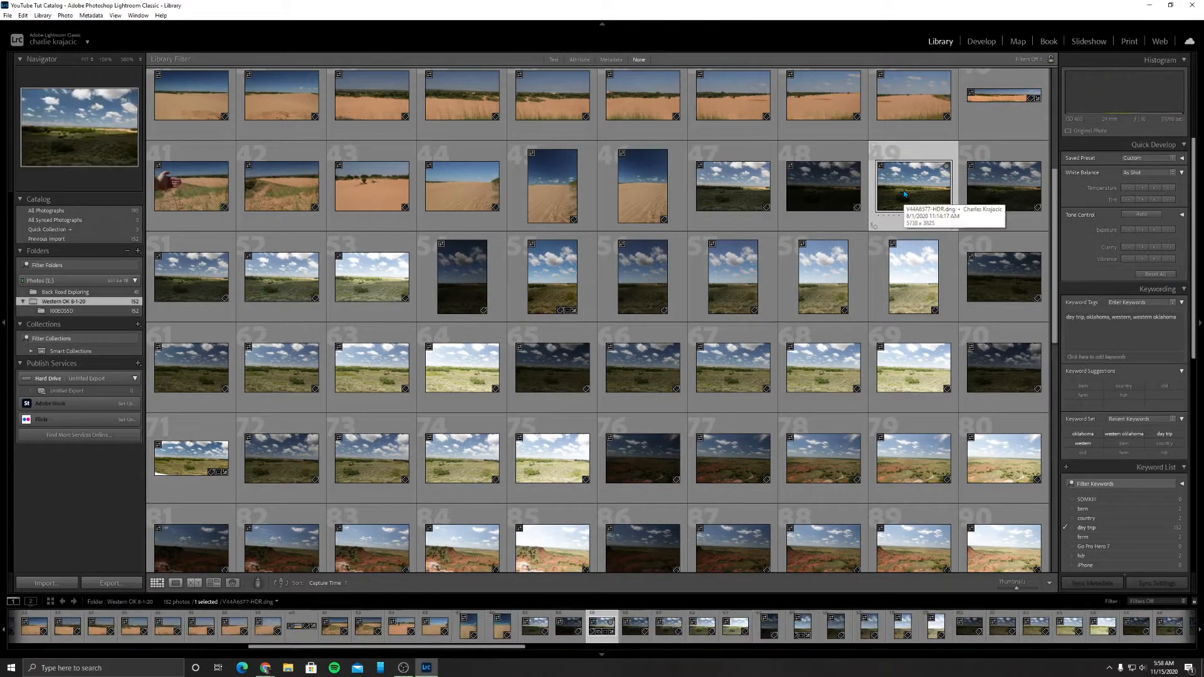
{"action": "key", "text": "b"}
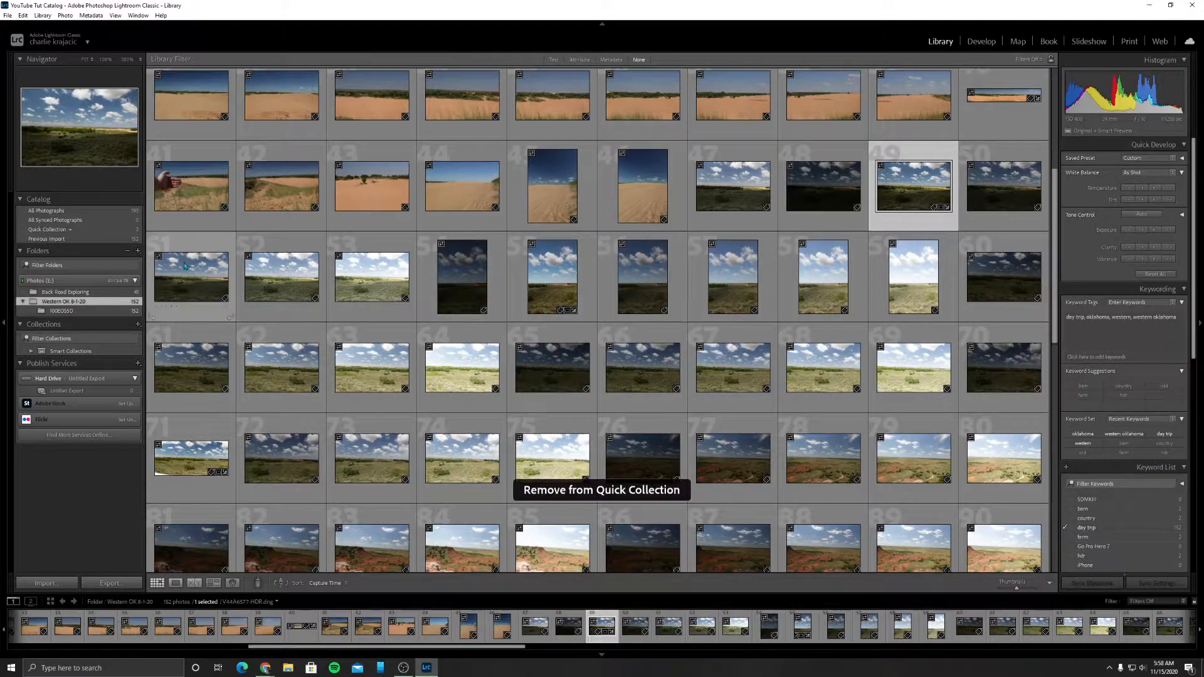
{"action": "key", "text": "b"}
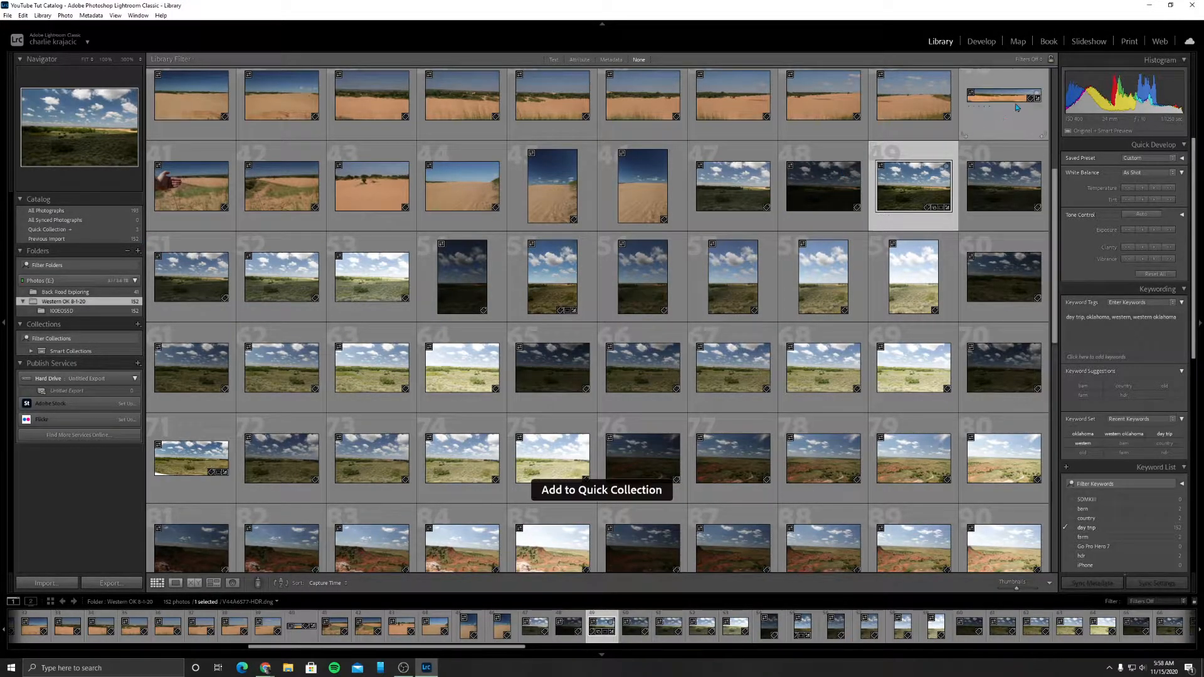
- Add the sand dune panorama, photo 40, to the Quick Collection and open the collection to check its photos
{"action": "left_click", "coordinate": [1011, 102]}
{"action": "key", "text": "b"}
{"action": "left_click", "coordinate": [110, 232]}
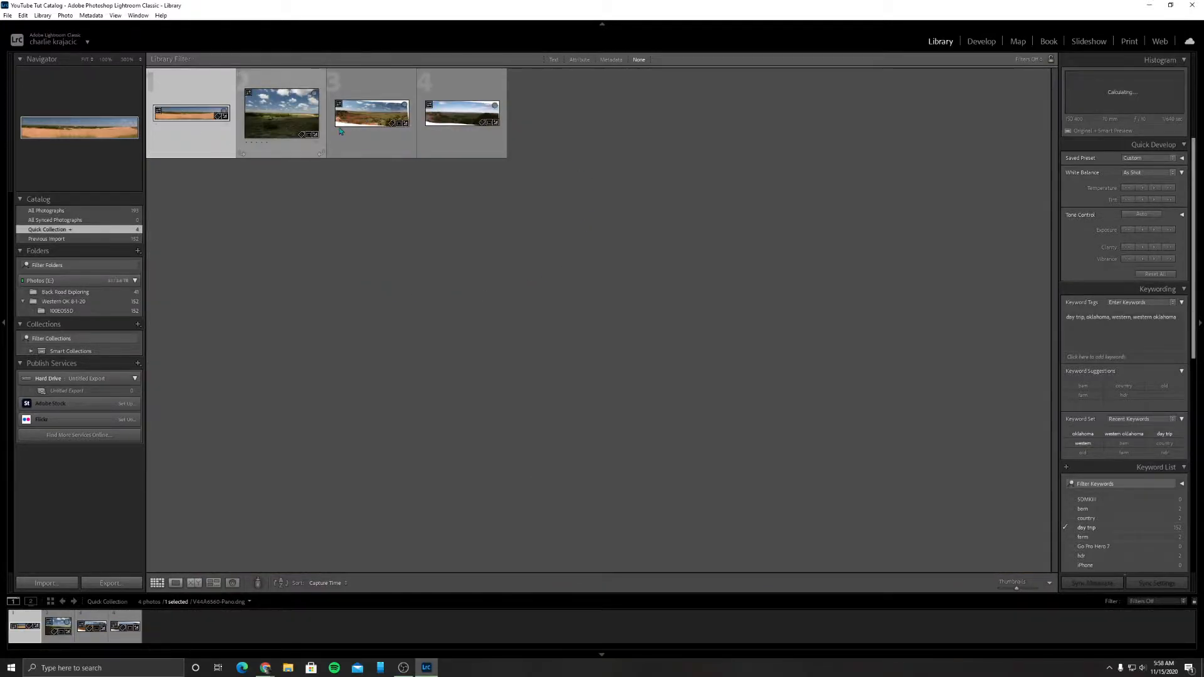
{"action": "left_click", "coordinate": [359, 116]}
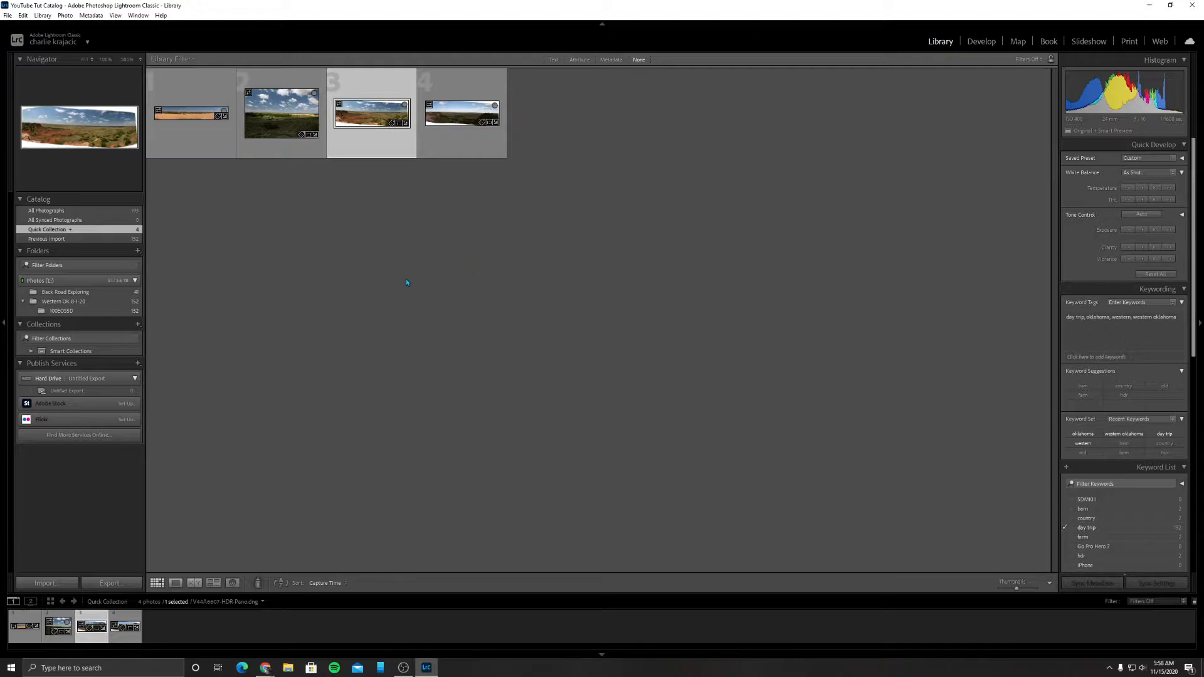
- Return to the Western OK 8-1-20 folder, filter the folder list by "back", and clear the filter
{"action": "left_click", "coordinate": [62, 301]}
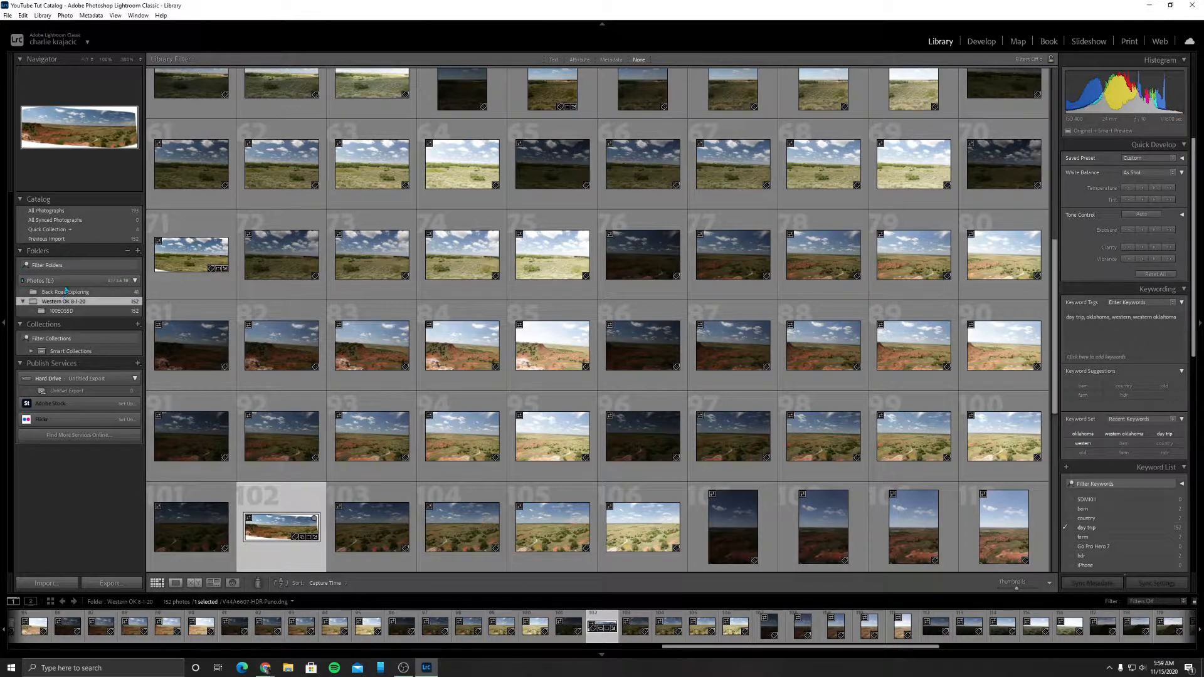
{"action": "left_click", "coordinate": [75, 268]}
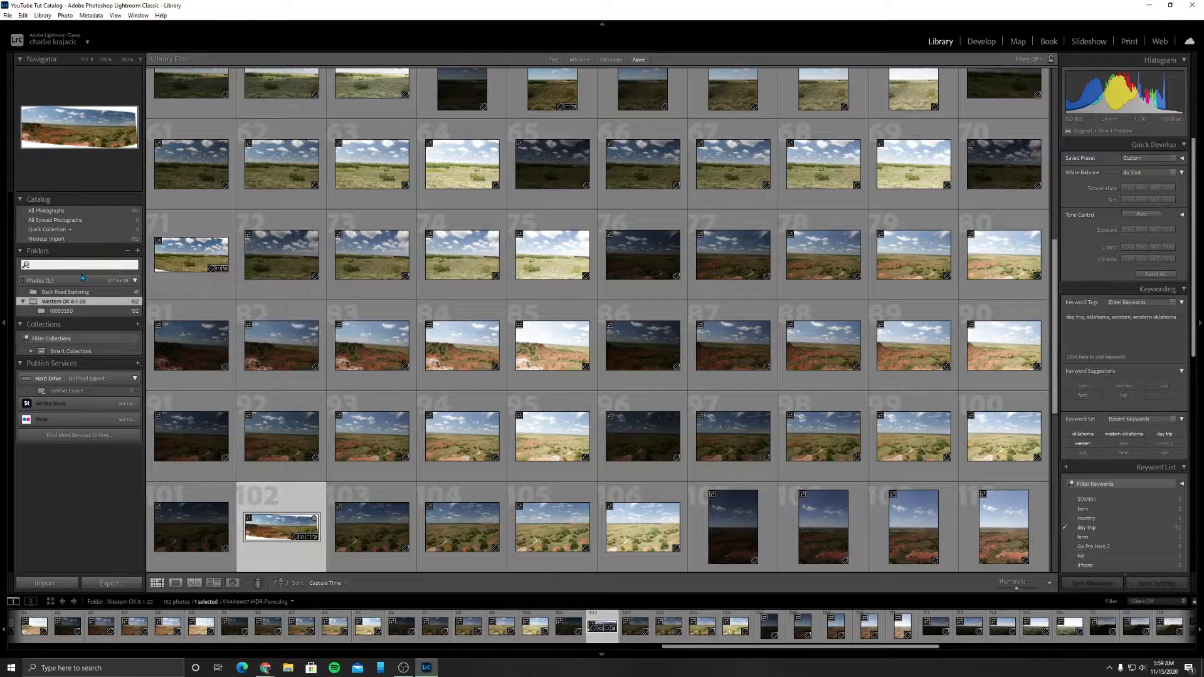
{"action": "type", "text": "bak"}
{"action": "key", "text": "BackSpace"}
{"action": "key", "text": "BackSpace"}
{"action": "type", "text": "ck"}
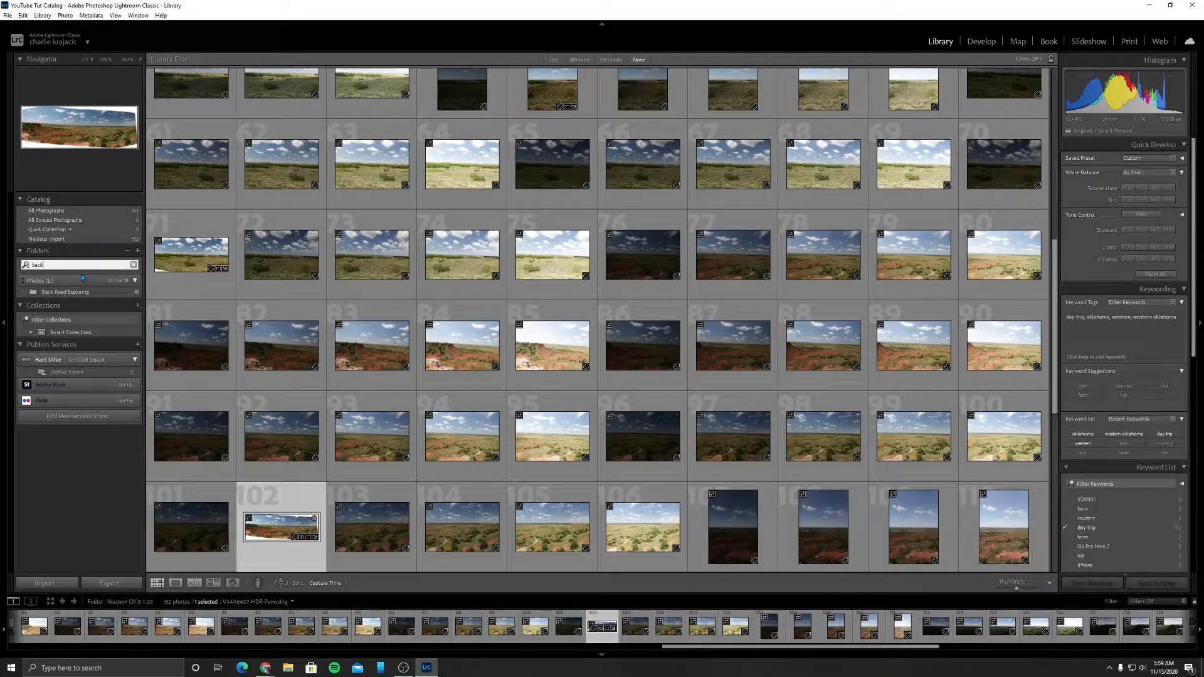
{"action": "key", "text": "BackSpace"}
{"action": "key", "text": "BackSpace"}
{"action": "key", "text": "BackSpace"}
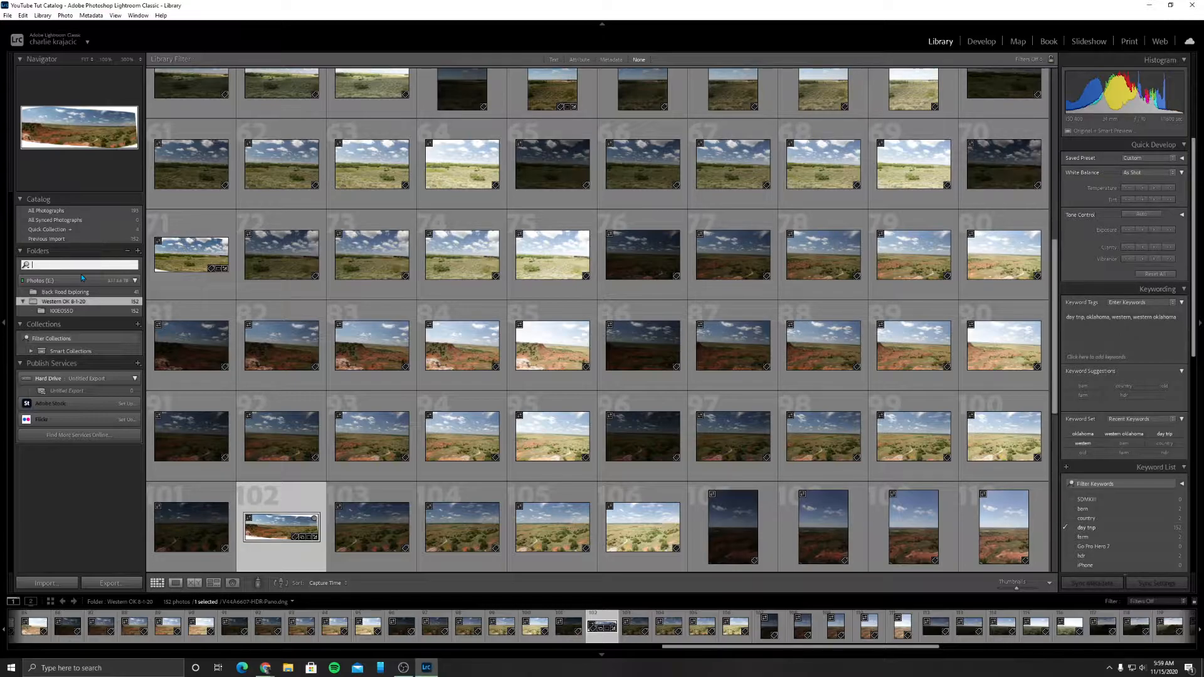
{"action": "left_click", "coordinate": [69, 251]}
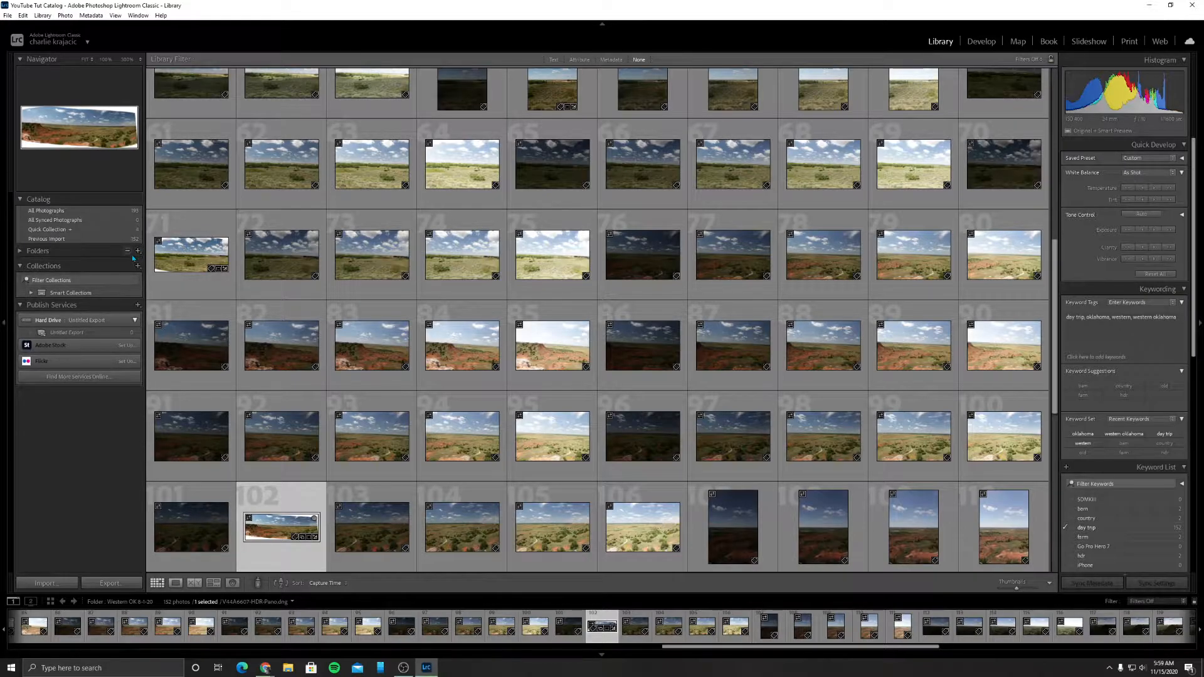
{"action": "left_click", "coordinate": [20, 252]}
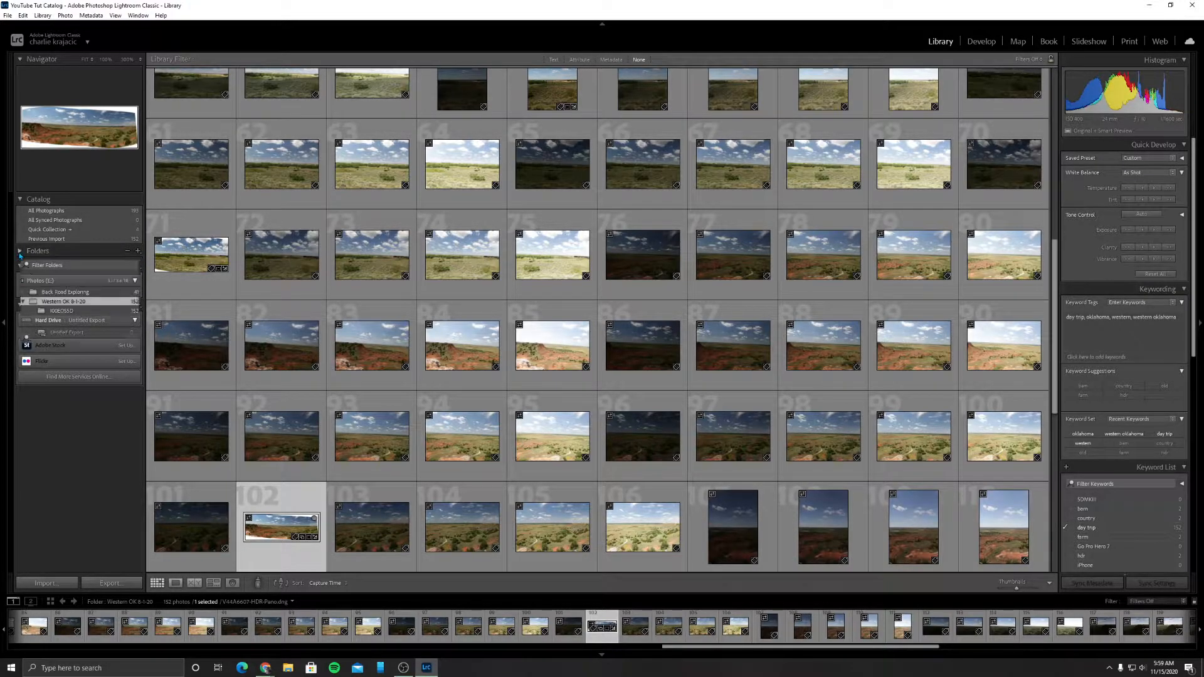
- Add the Night Photography 7-17-20 folder from CK_Photos > 2020 on the Photos (E:) drive as a new catalog folder
{"action": "left_click", "coordinate": [138, 251]}
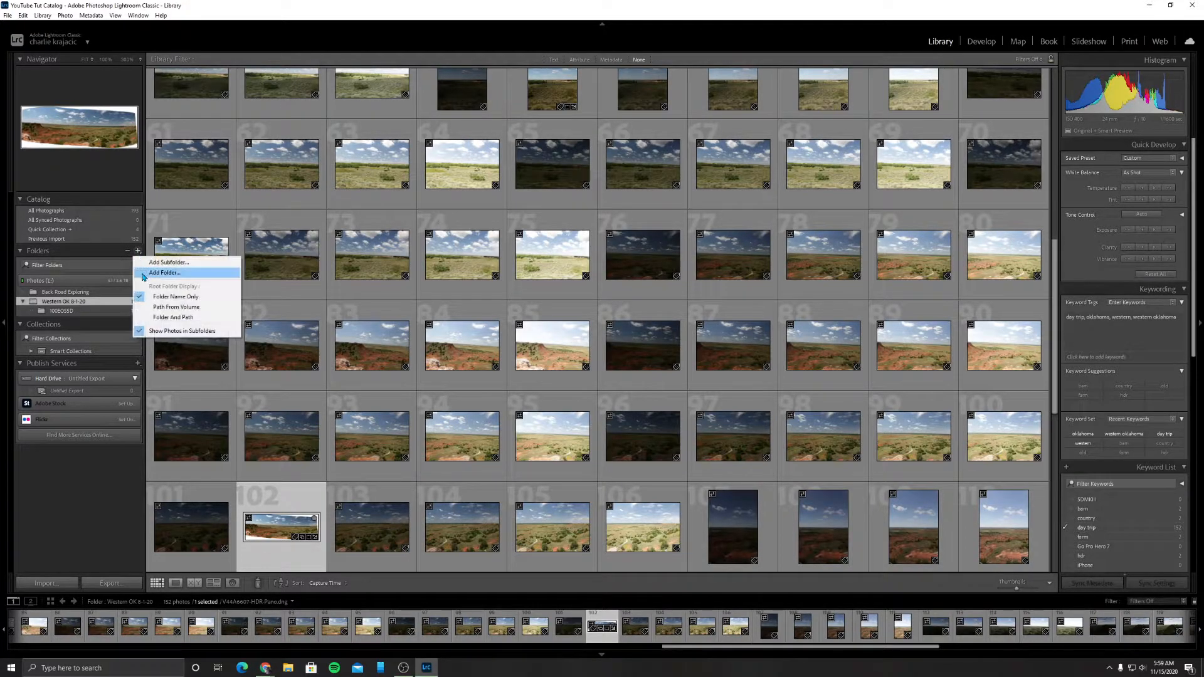
{"action": "left_click", "coordinate": [200, 273]}
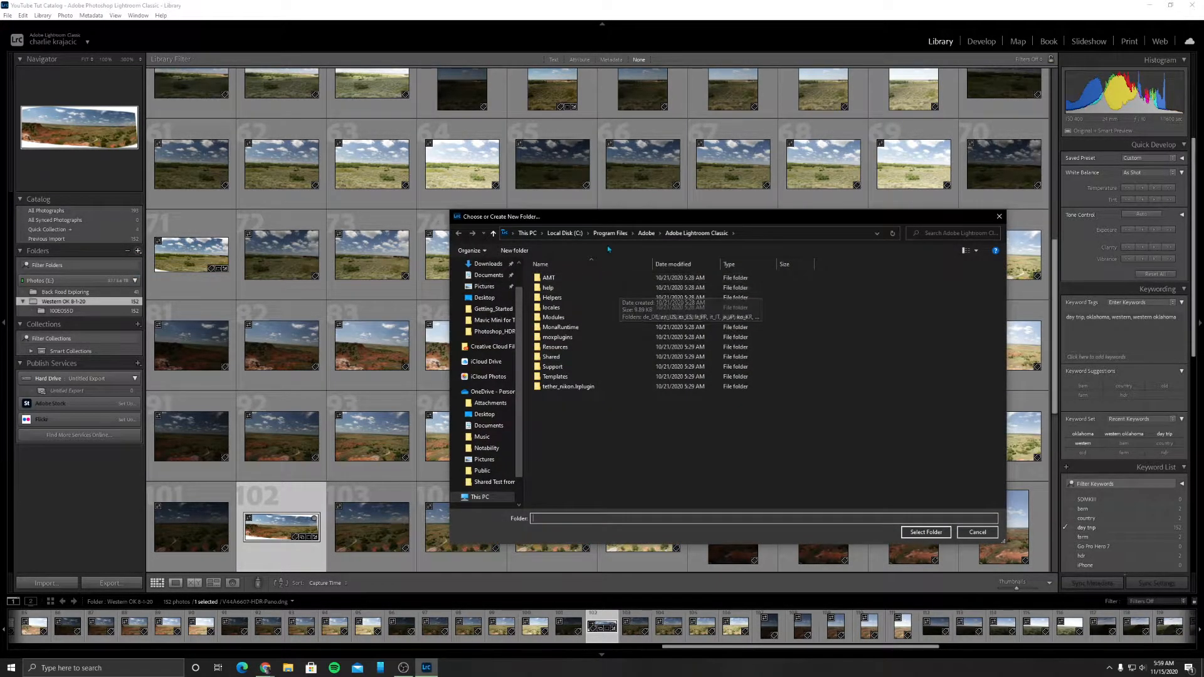
{"action": "left_click", "coordinate": [480, 497]}
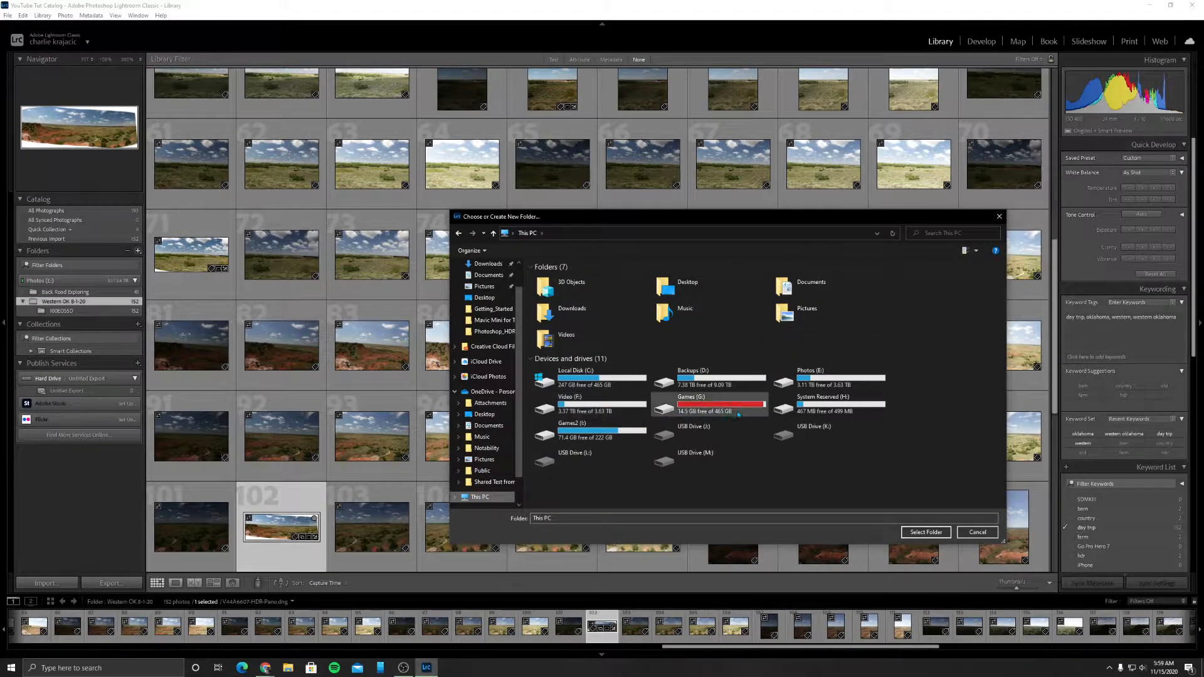
{"action": "double_click", "coordinate": [807, 373]}
{"action": "double_click", "coordinate": [563, 300]}
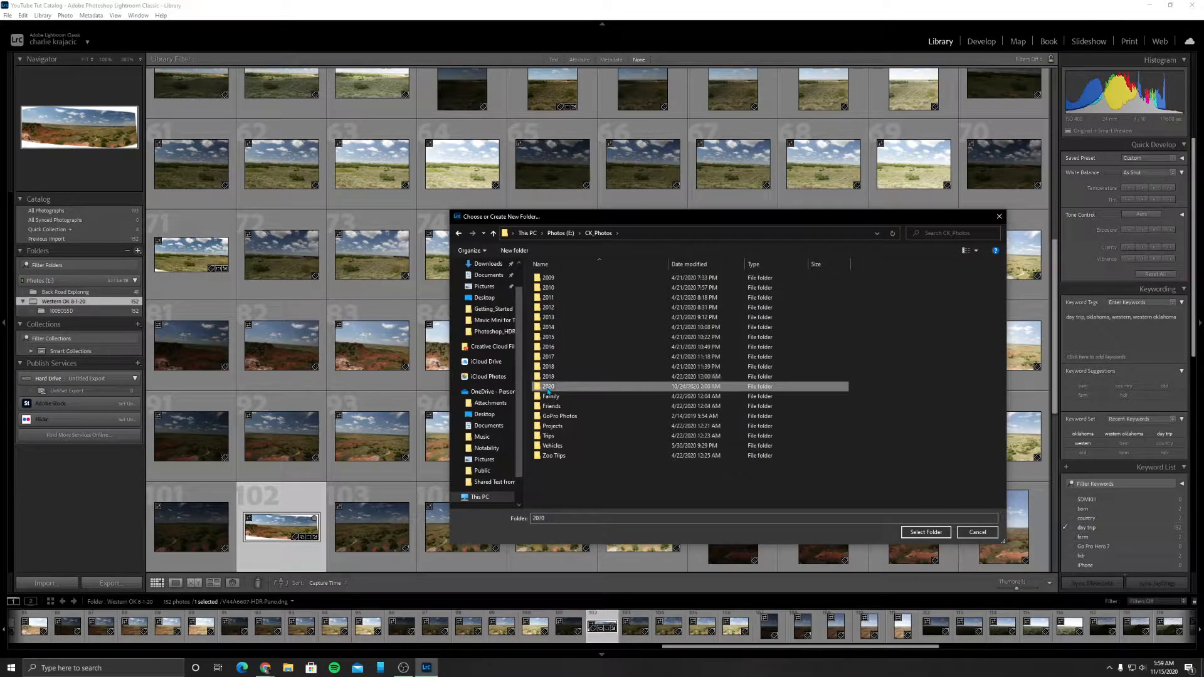
{"action": "double_click", "coordinate": [549, 387]}
{"action": "left_click", "coordinate": [584, 357]}
{"action": "left_click", "coordinate": [913, 531]}
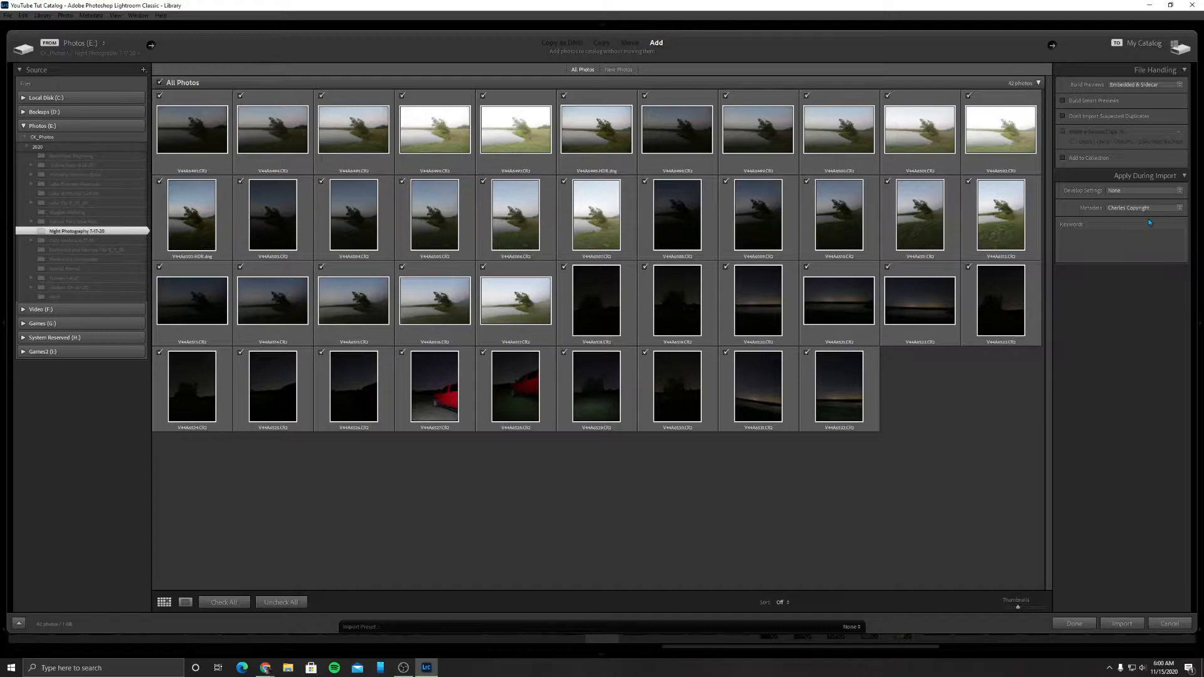
- Assign the keywords "night, stars, astrophotography" to the night photos and import them into the catalog
{"action": "left_click", "coordinate": [1115, 251]}
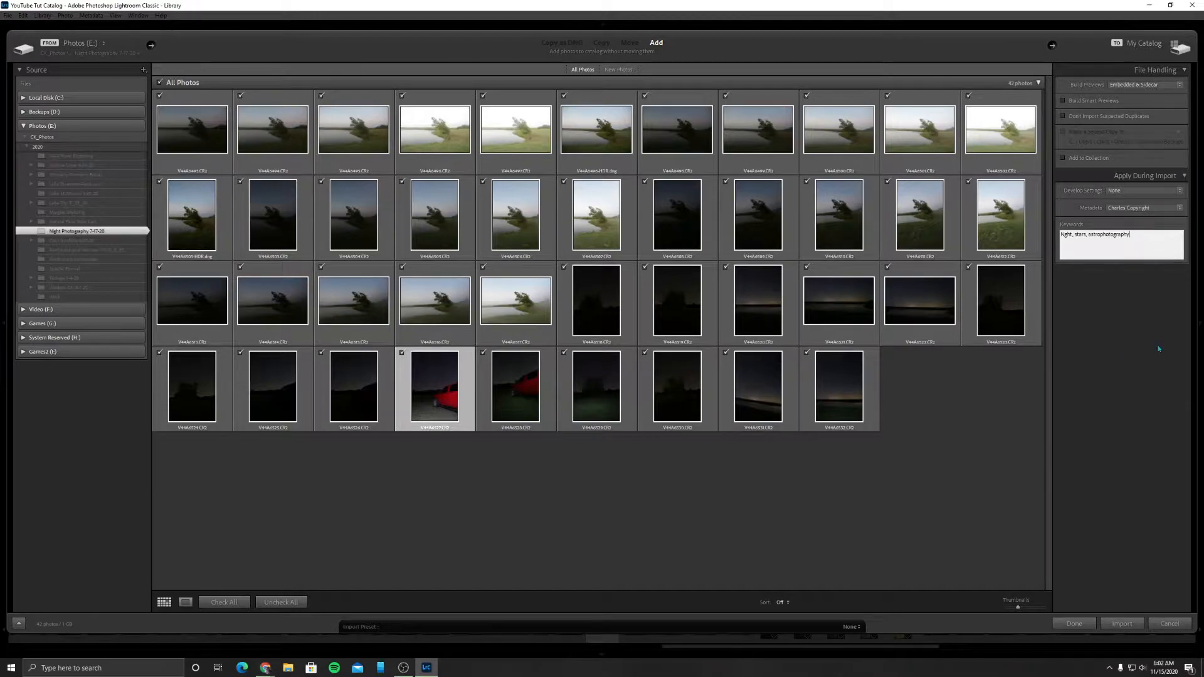
{"action": "left_click", "coordinate": [1123, 622]}
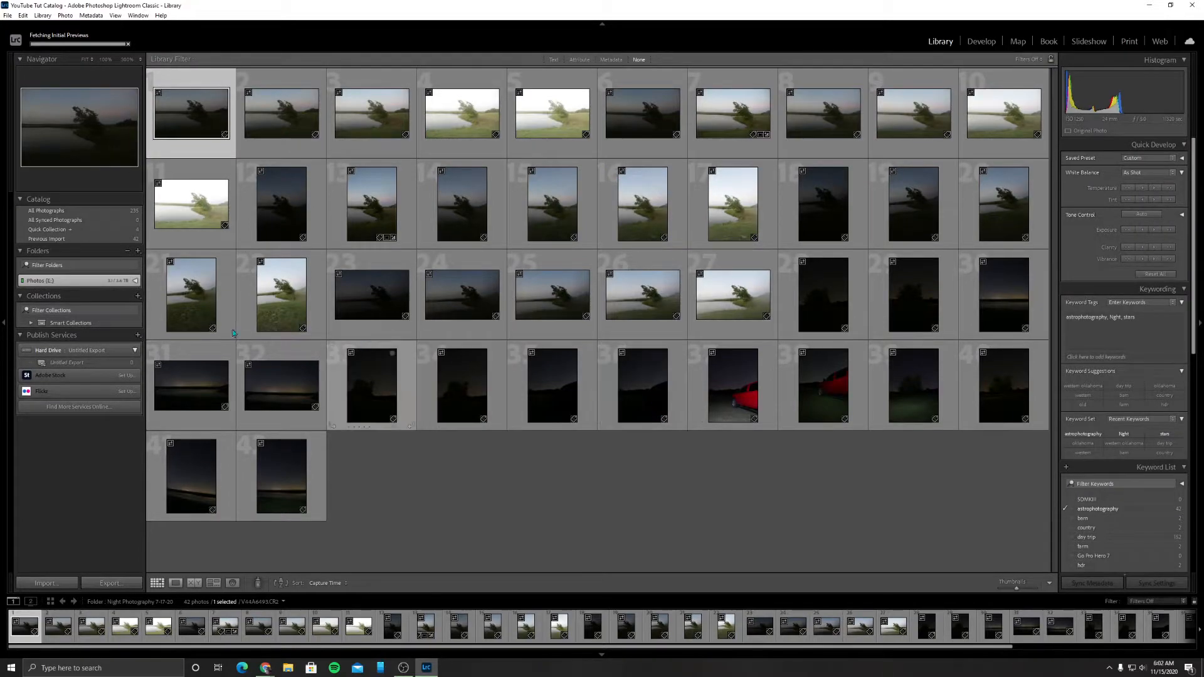
- Expand the Photos (E:) drive in the catalog's folder list to show its folders
{"action": "left_click", "coordinate": [134, 281]}
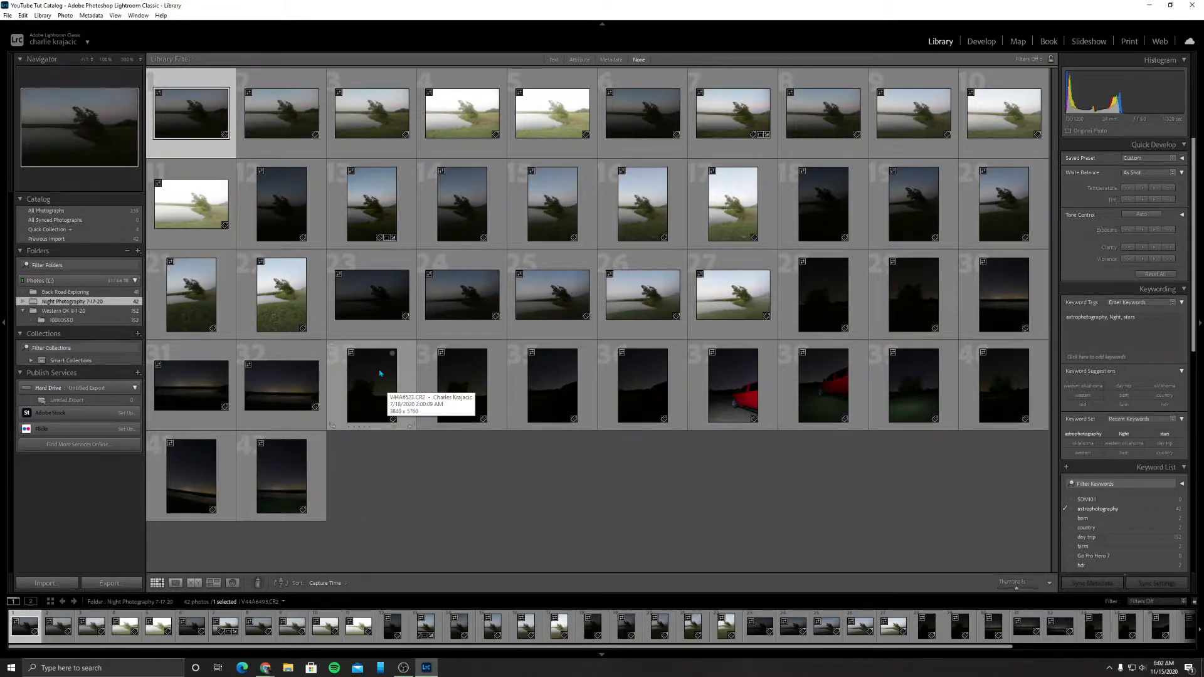
{"action": "key", "text": "ctrl+shift+i"}
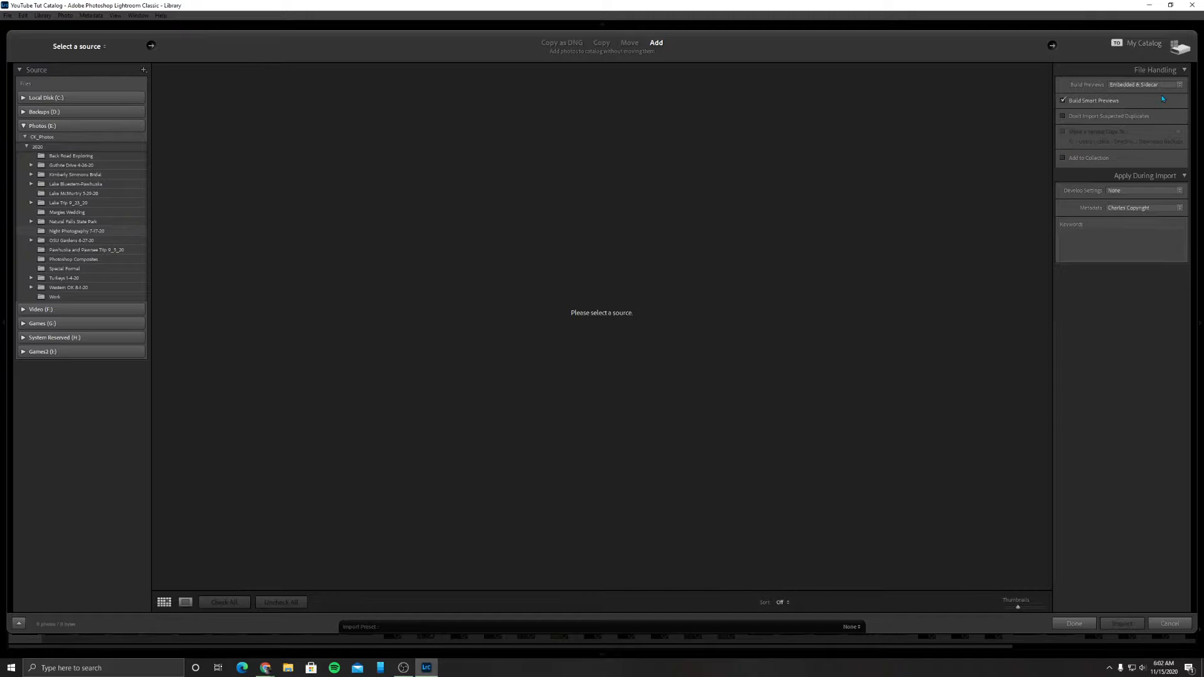
{"action": "left_click", "coordinate": [70, 261]}
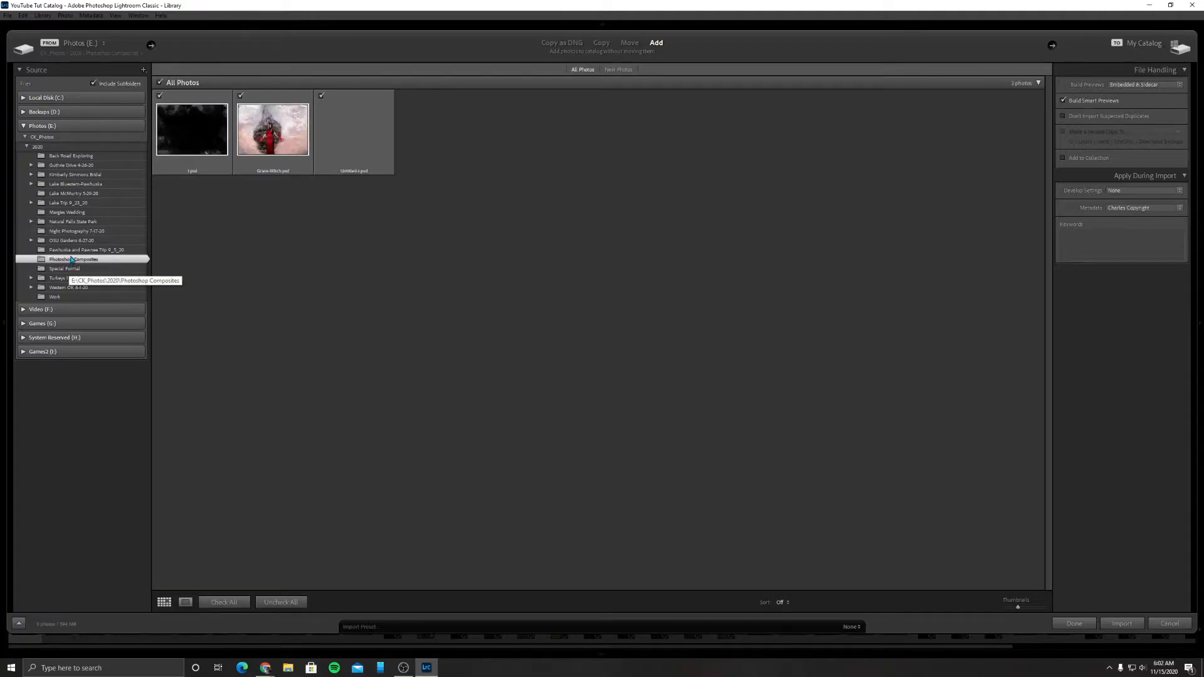
{"action": "left_click", "coordinate": [83, 251]}
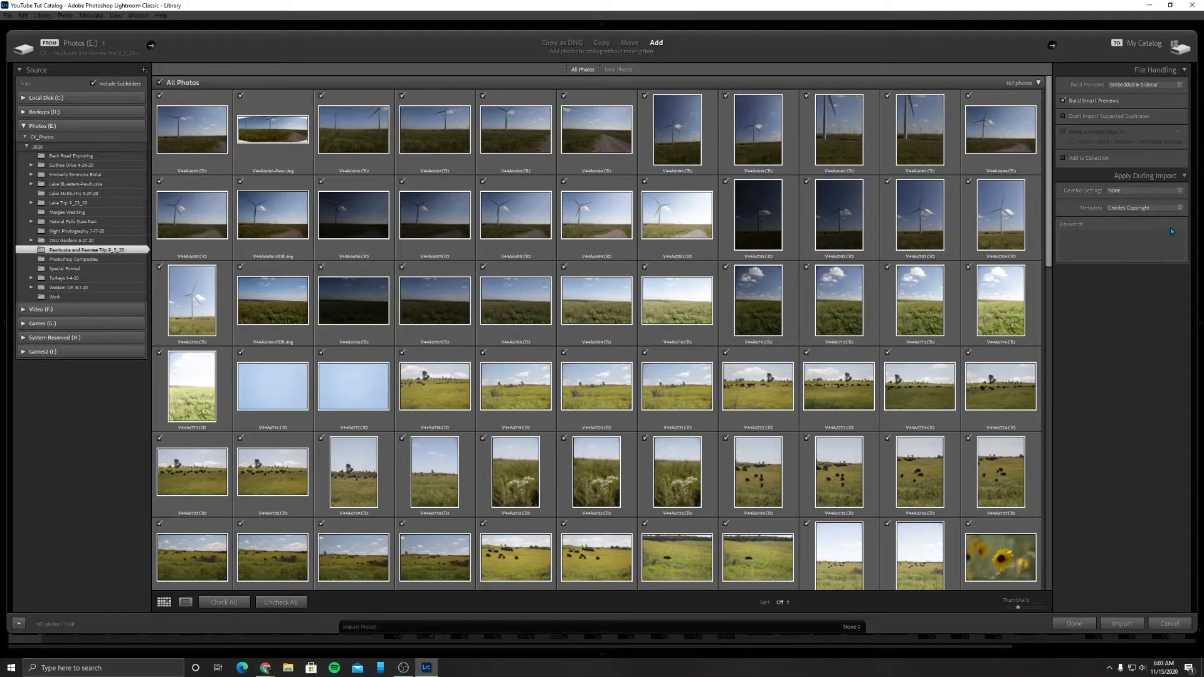
{"action": "left_click", "coordinate": [1070, 161]}
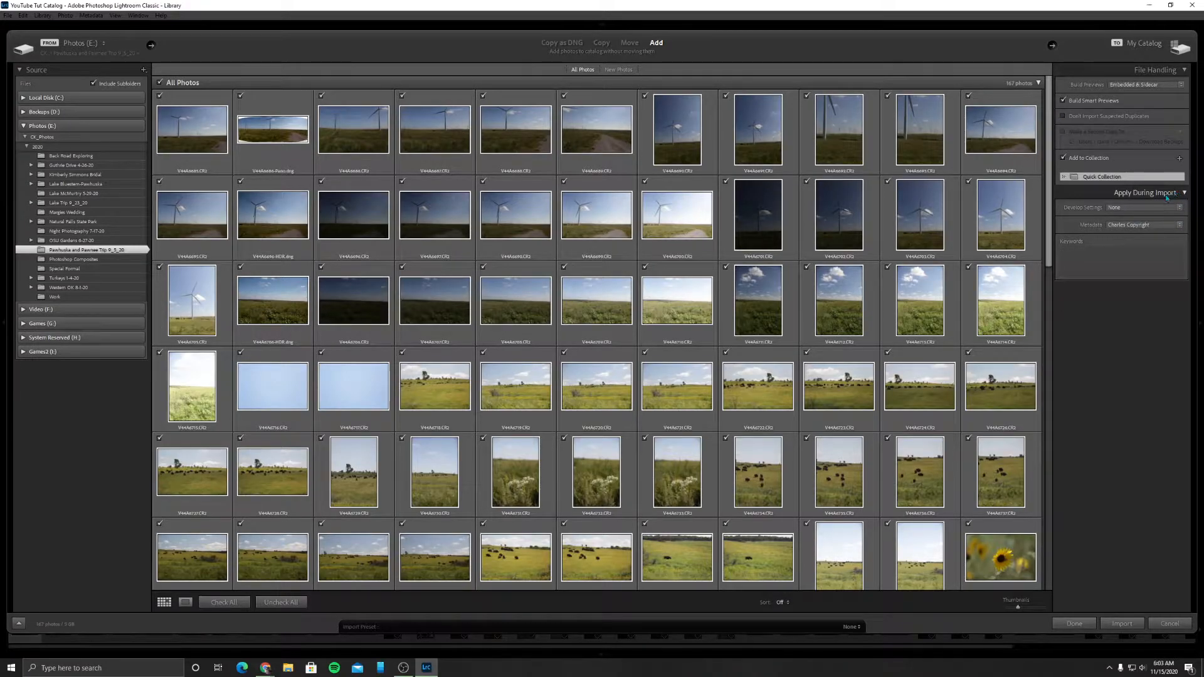
{"action": "left_click", "coordinate": [1169, 623]}
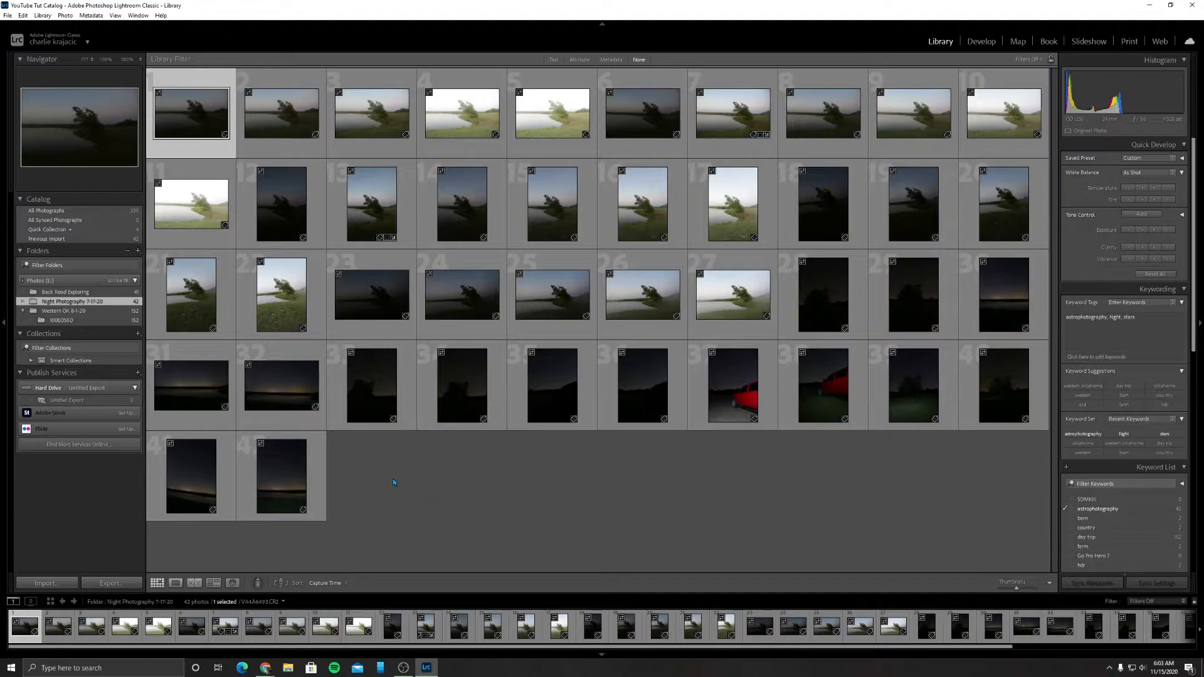
- Give the first five night photos a red color label and check them in the Colored Red smart collection
{"action": "left_click", "coordinate": [32, 360]}
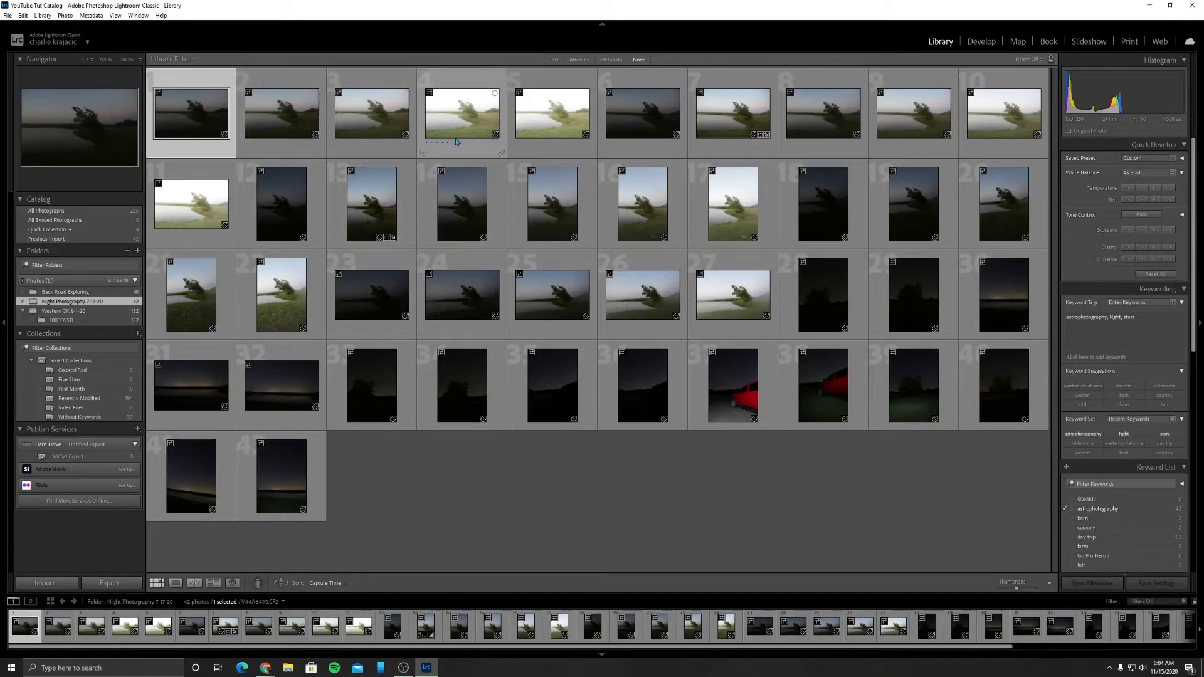
{"action": "left_click", "coordinate": [546, 123], "text": "shift"}
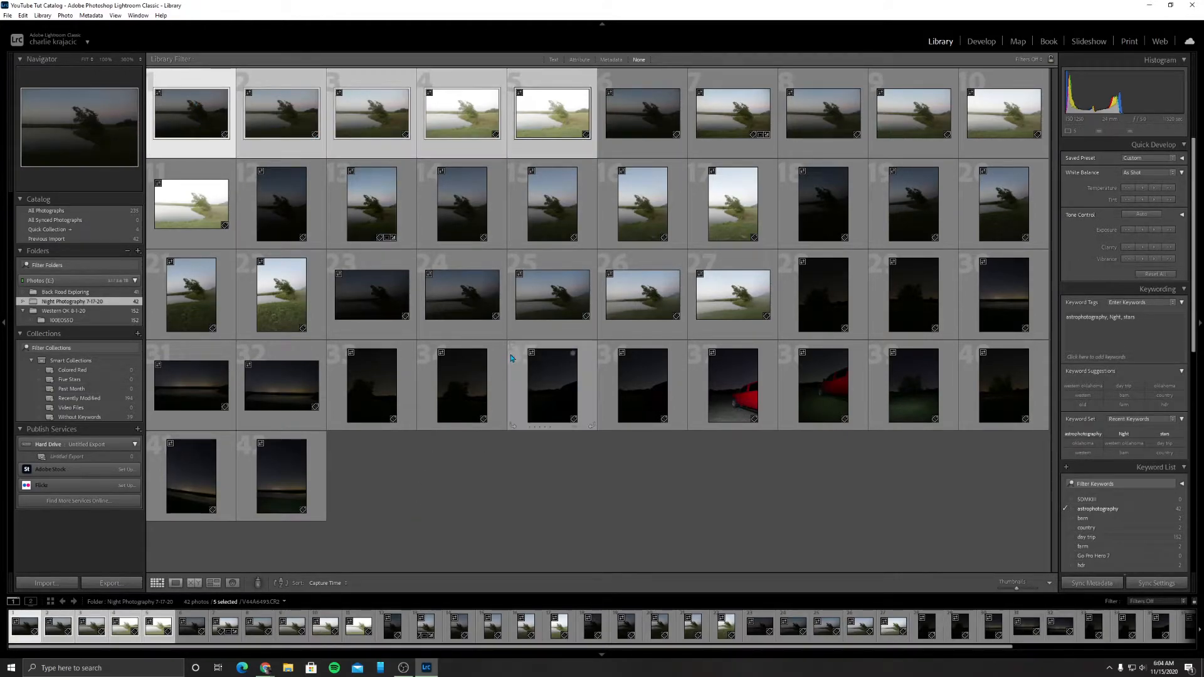
{"action": "right_click", "coordinate": [366, 121]}
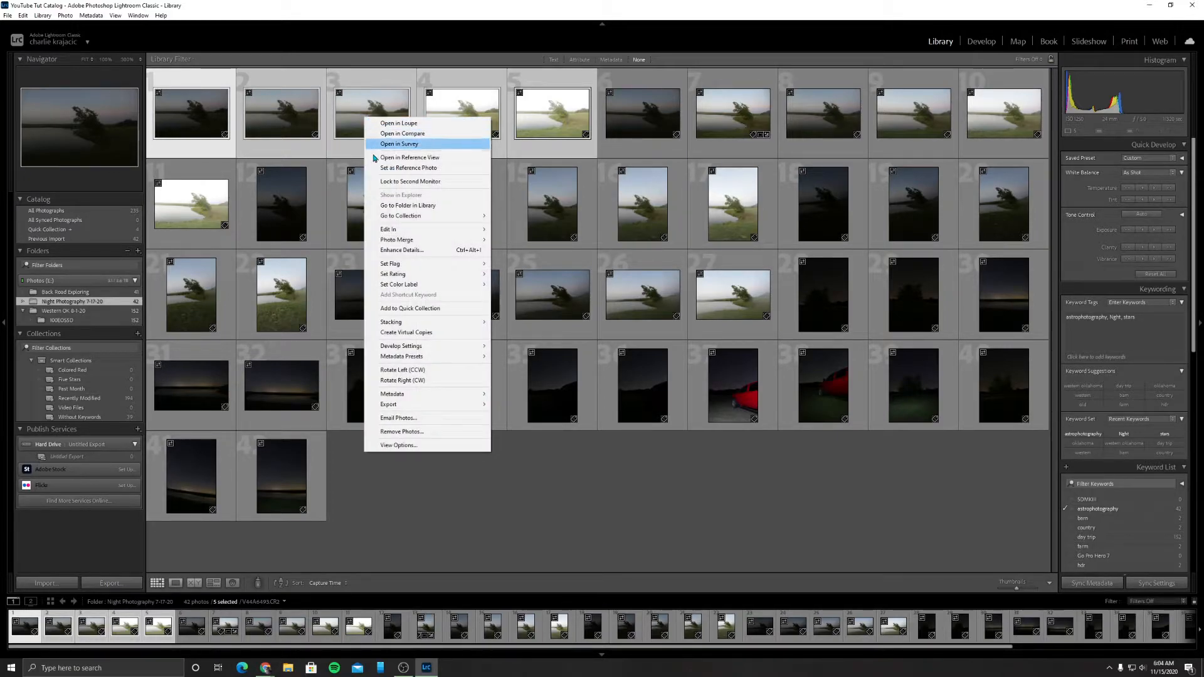
{"action": "mouse_move", "coordinate": [389, 232]}
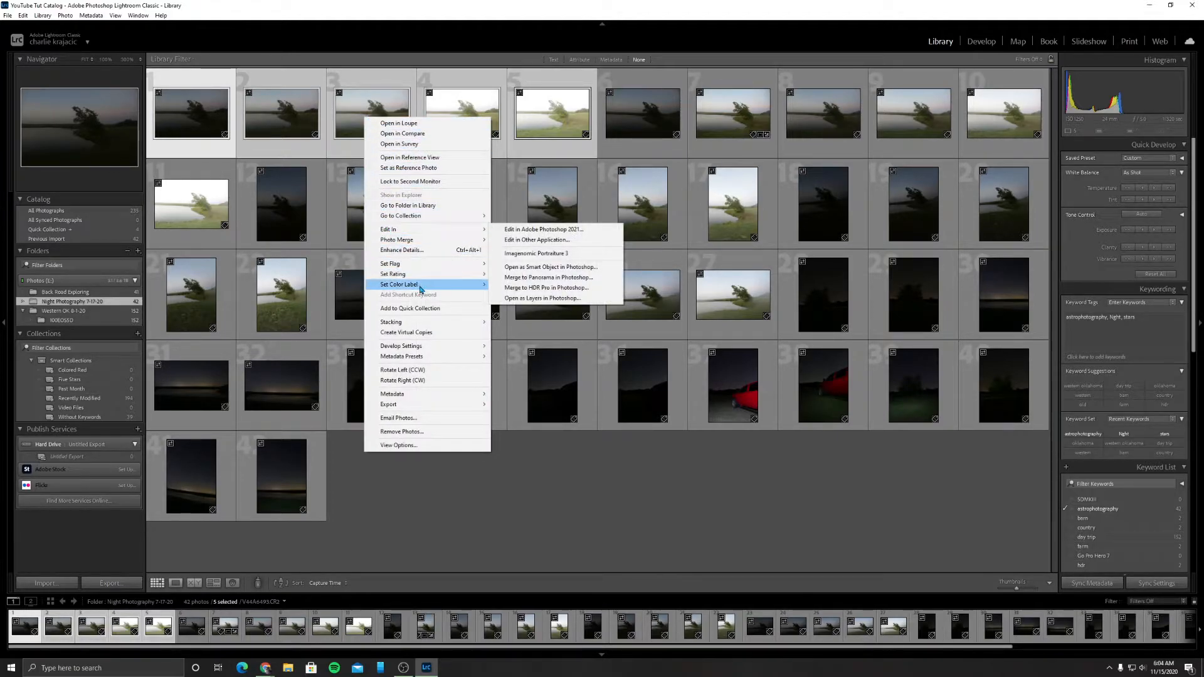
{"action": "mouse_move", "coordinate": [424, 287]}
{"action": "left_click", "coordinate": [508, 285]}
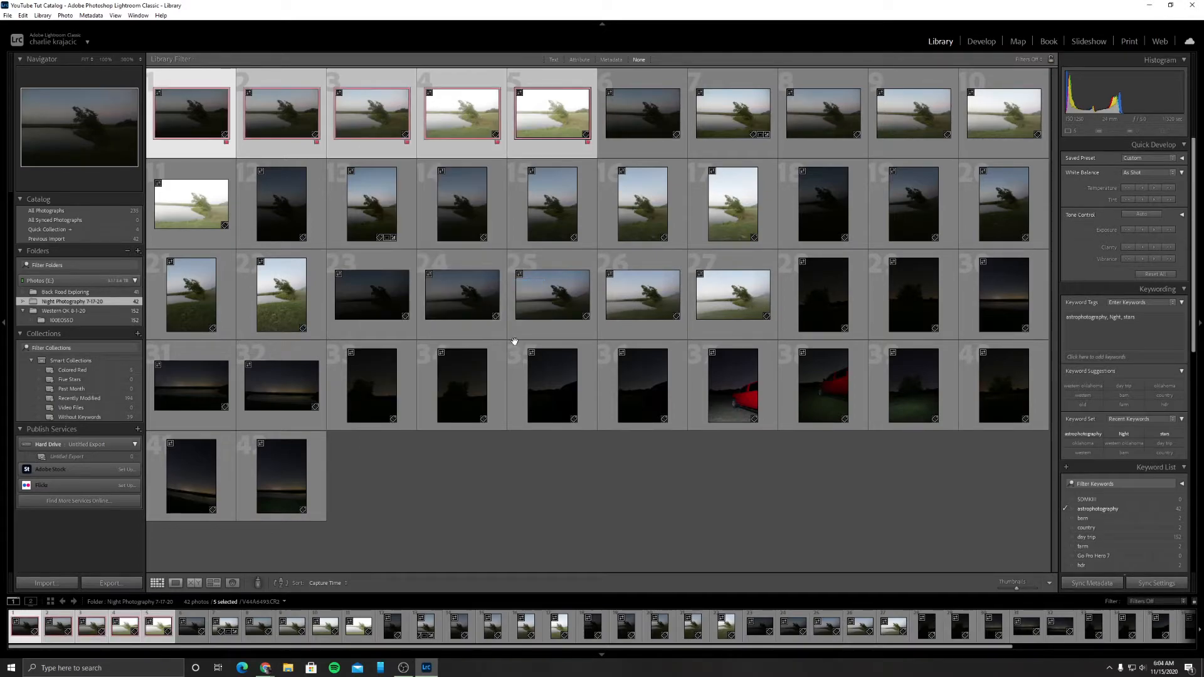
{"action": "left_click", "coordinate": [109, 371]}
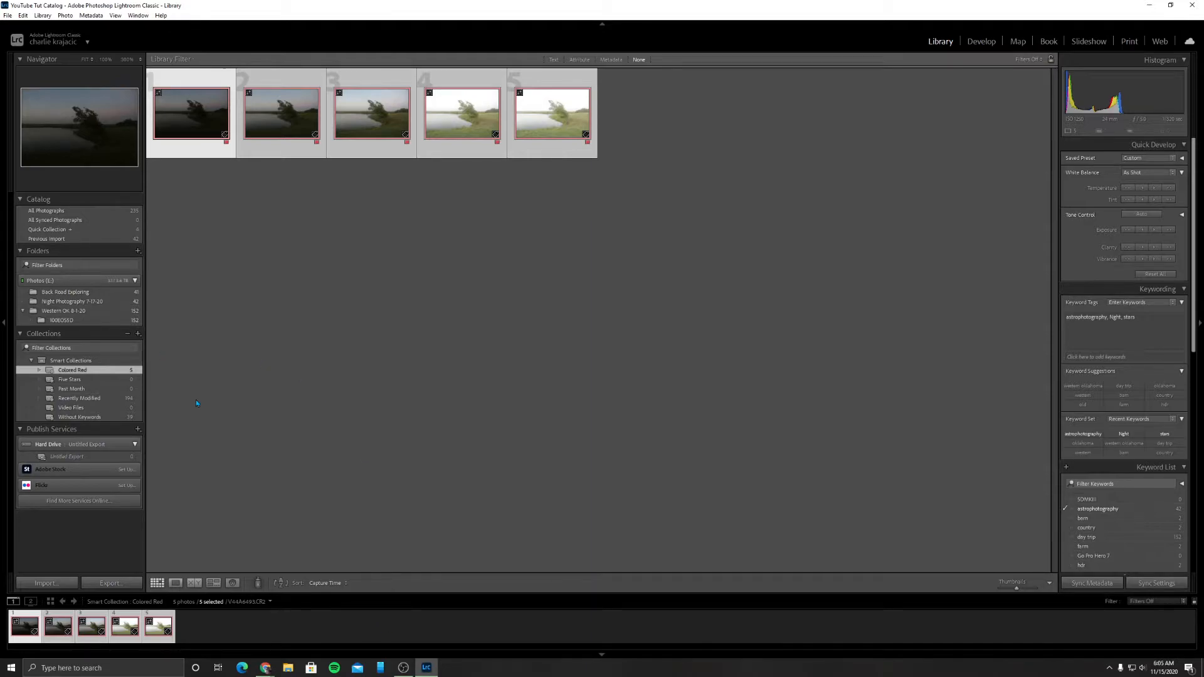
- Rate photos 49 and 55 in the Western OK 8-1-20 folder five stars and check them in the Five Stars smart collection
{"action": "left_click", "coordinate": [111, 381]}
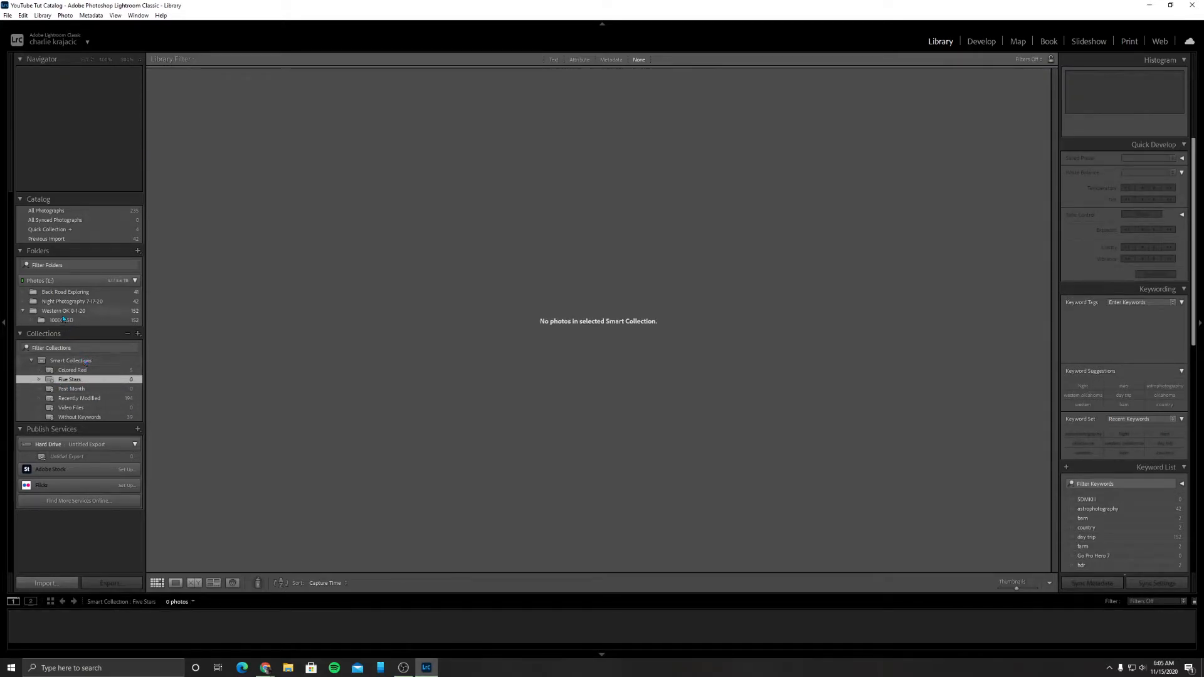
{"action": "left_click", "coordinate": [89, 311]}
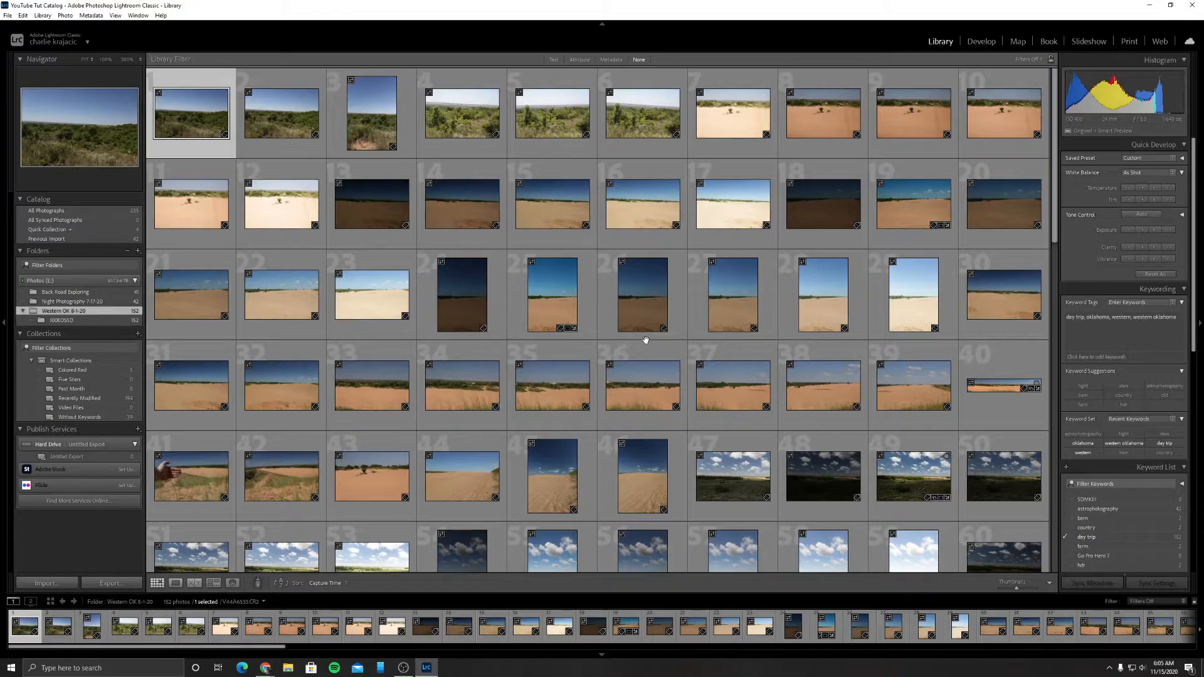
{"action": "scroll", "coordinate": [825, 295], "scroll_direction": "down", "scroll_amount": 5}
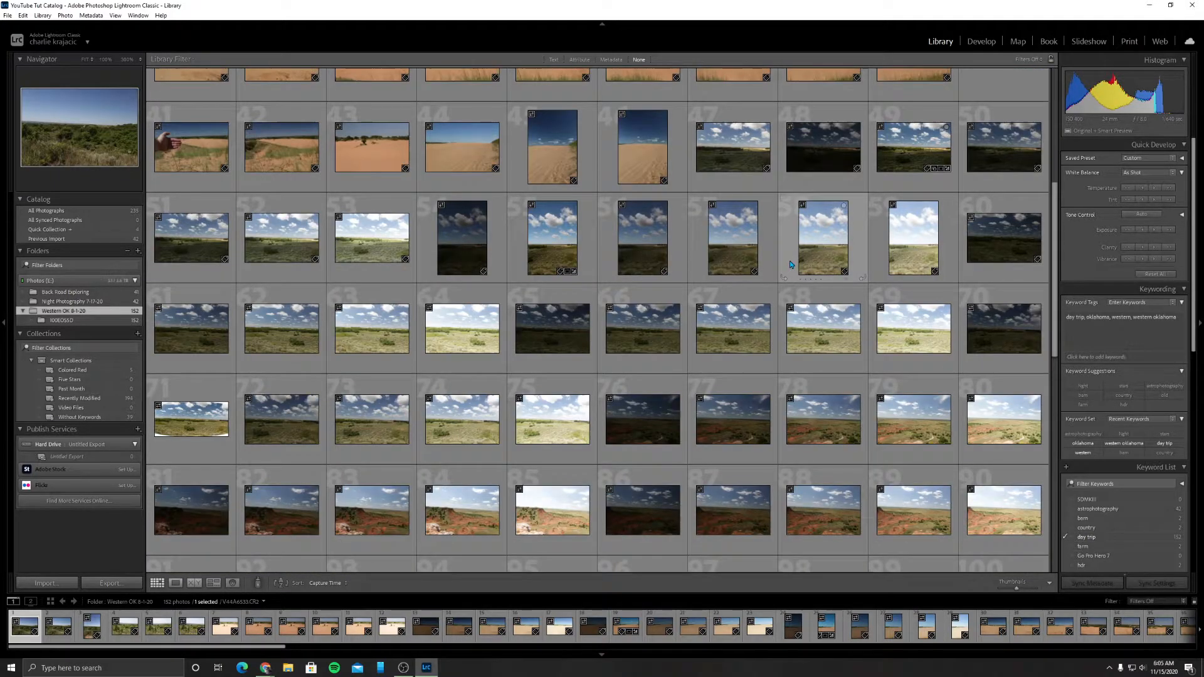
{"action": "left_click", "coordinate": [904, 173]}
{"action": "left_click", "coordinate": [901, 177]}
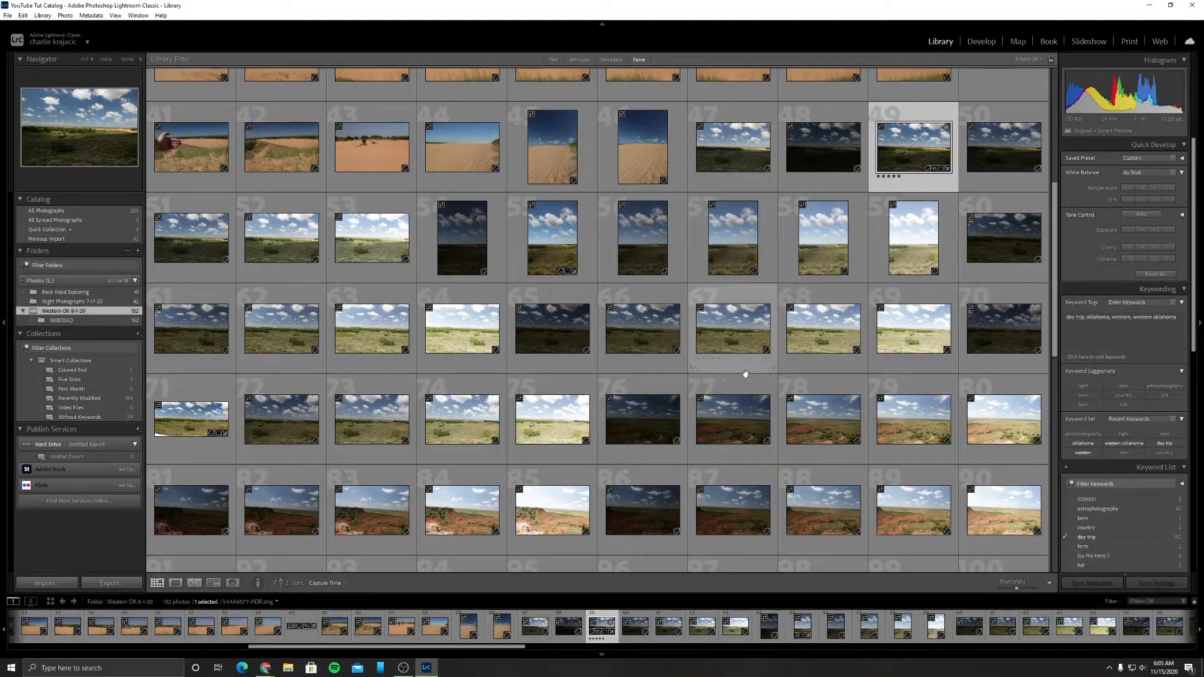
{"action": "left_click", "coordinate": [553, 286]}
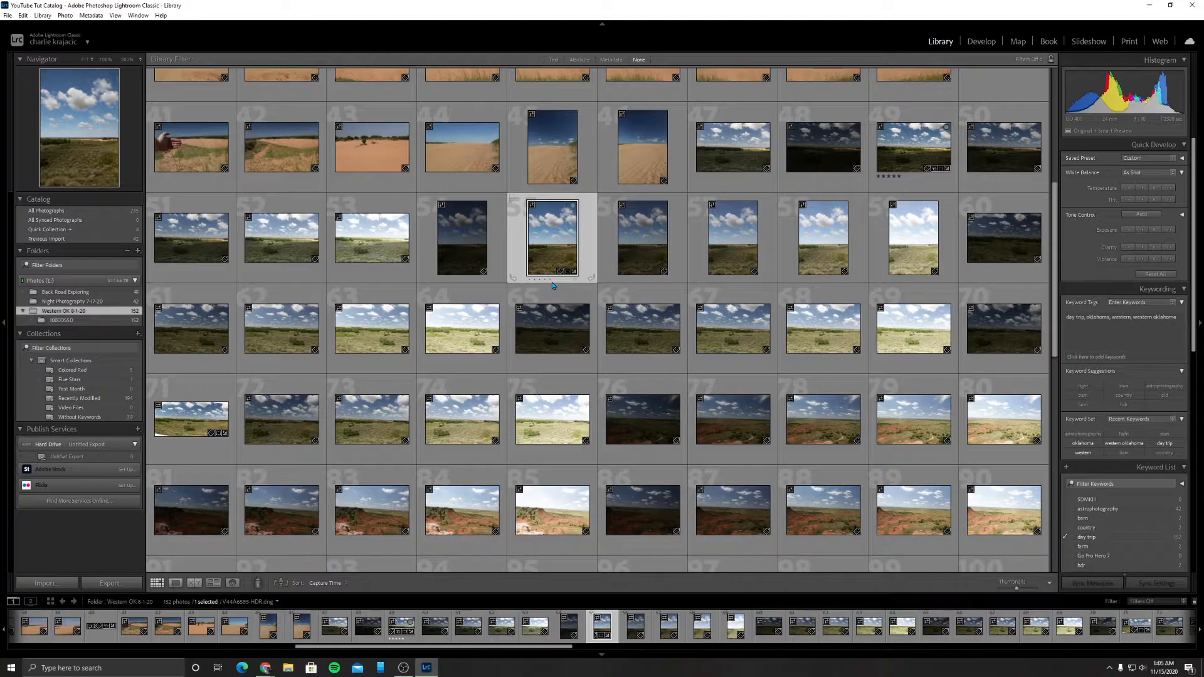
{"action": "left_click", "coordinate": [551, 280]}
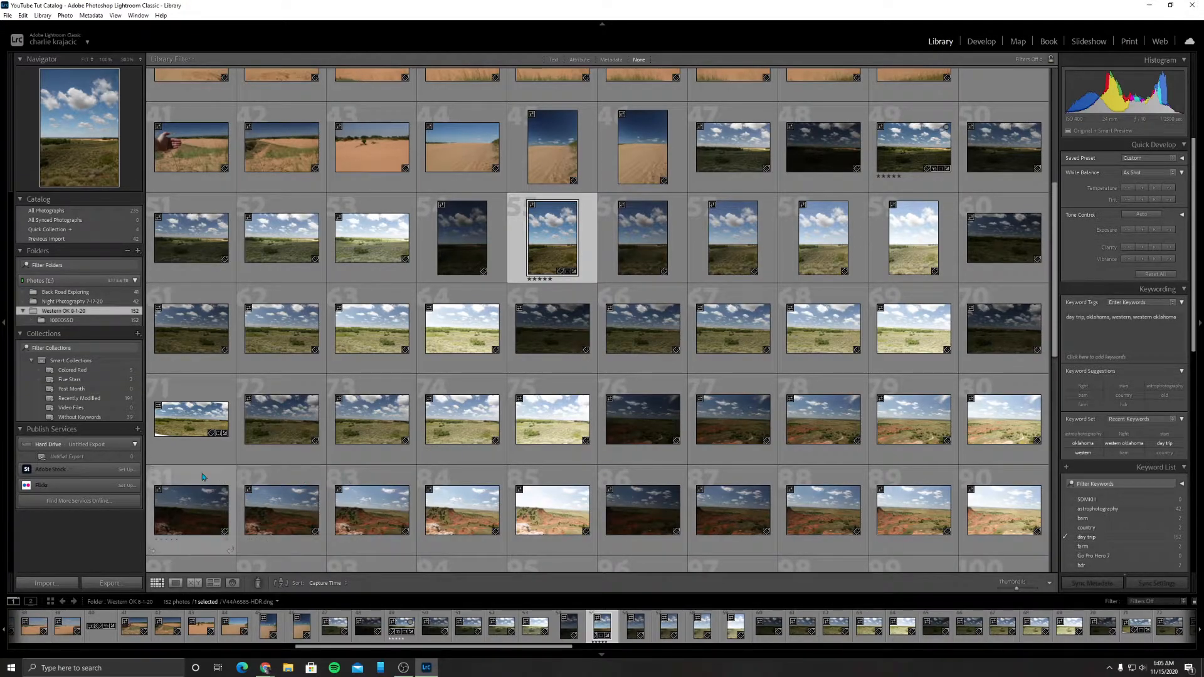
{"action": "left_click", "coordinate": [99, 380]}
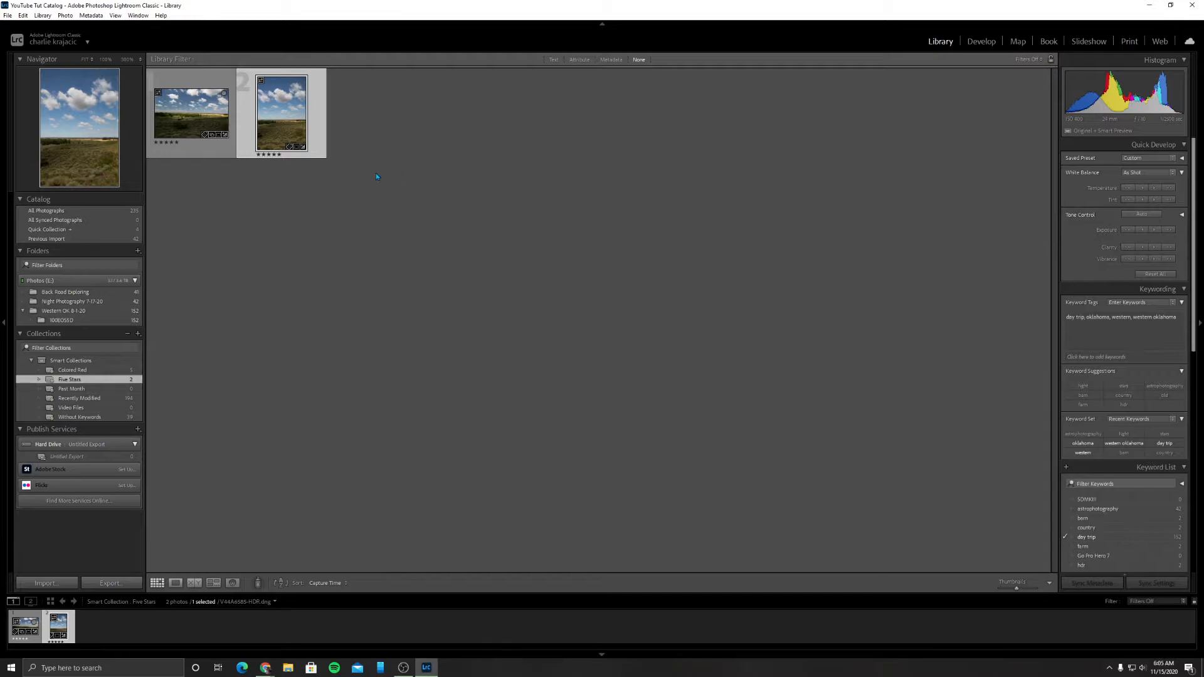
- Start a new smart collection named "Photo Book" inside the Smart Collections set, matching all of its rules
{"action": "left_click", "coordinate": [138, 334]}
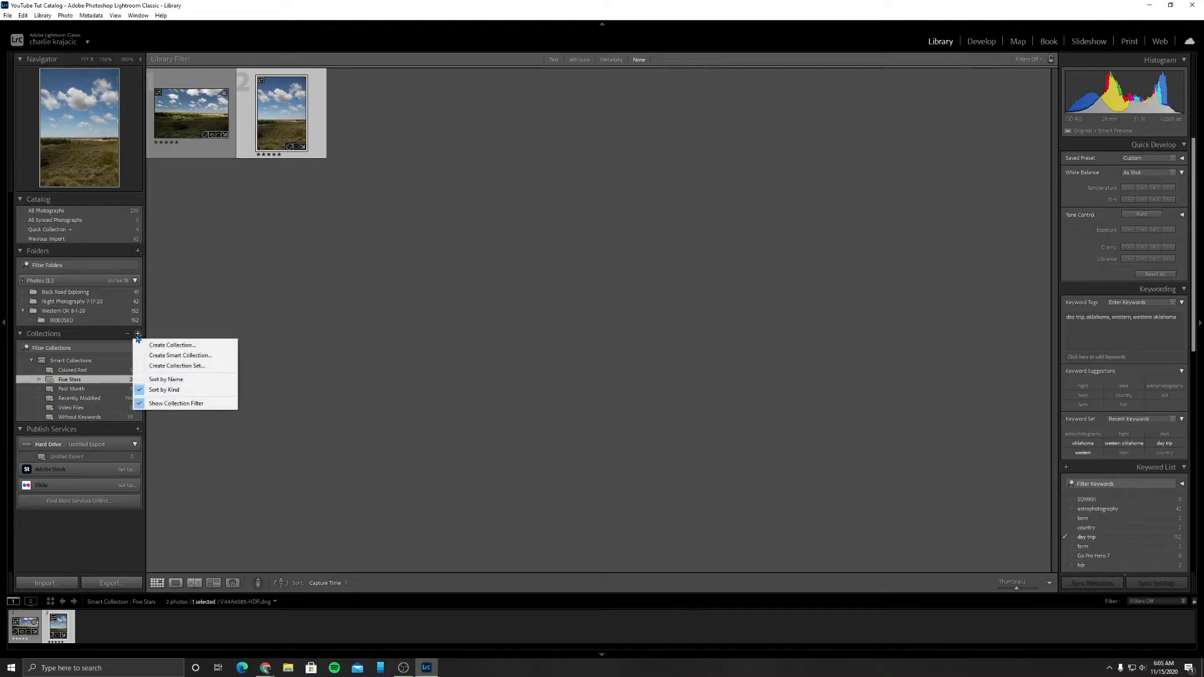
{"action": "left_click", "coordinate": [188, 356]}
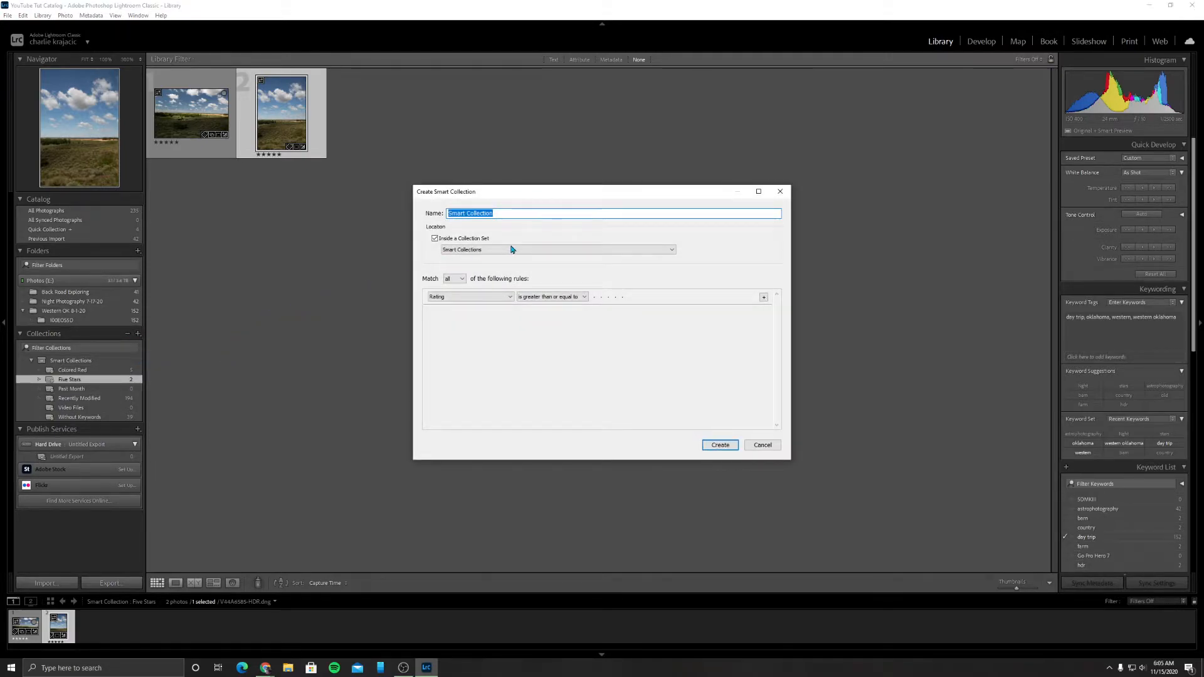
{"action": "type", "text": "Photo Book"}
{"action": "left_click", "coordinate": [462, 279]}
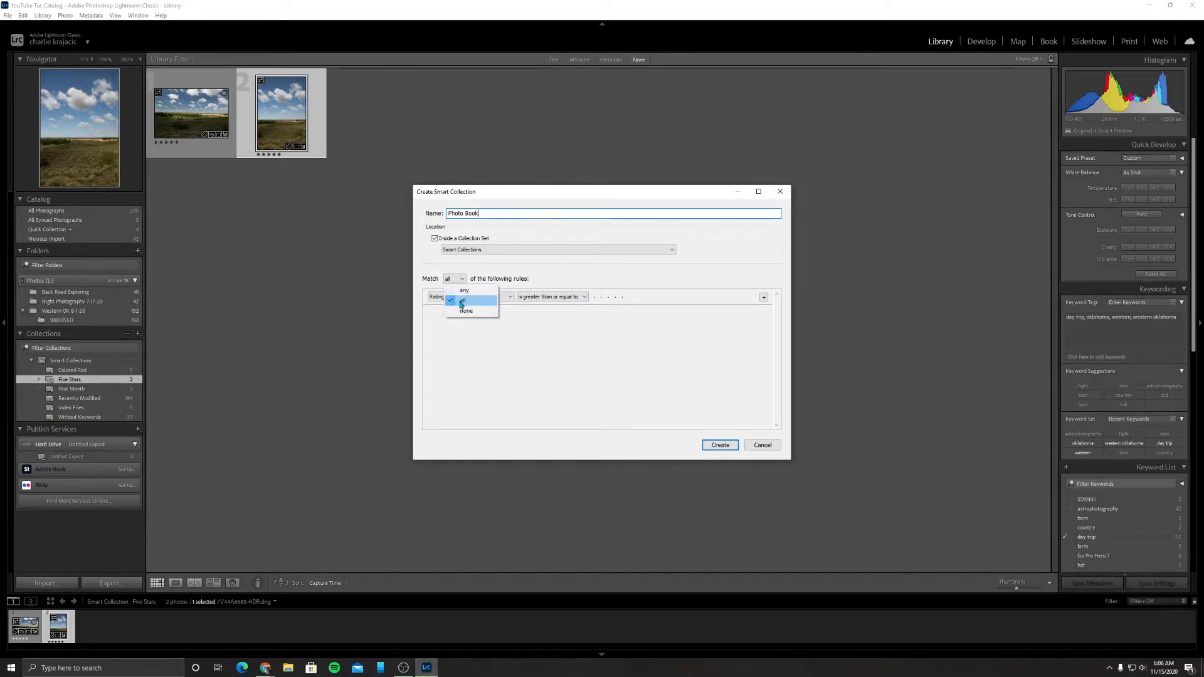
{"action": "left_click", "coordinate": [464, 291]}
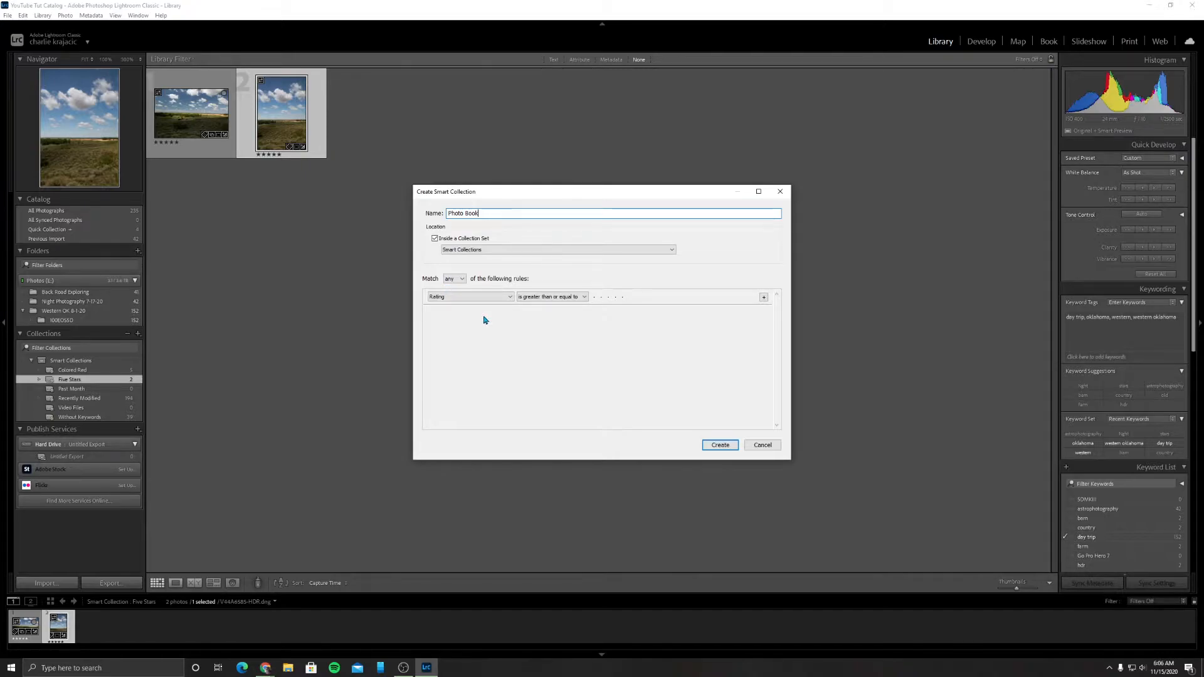
{"action": "left_click", "coordinate": [454, 279]}
{"action": "left_click", "coordinate": [456, 304]}
- Set the smart collection's rule to Label Color is purple and create the collection
{"action": "left_click", "coordinate": [501, 300]}
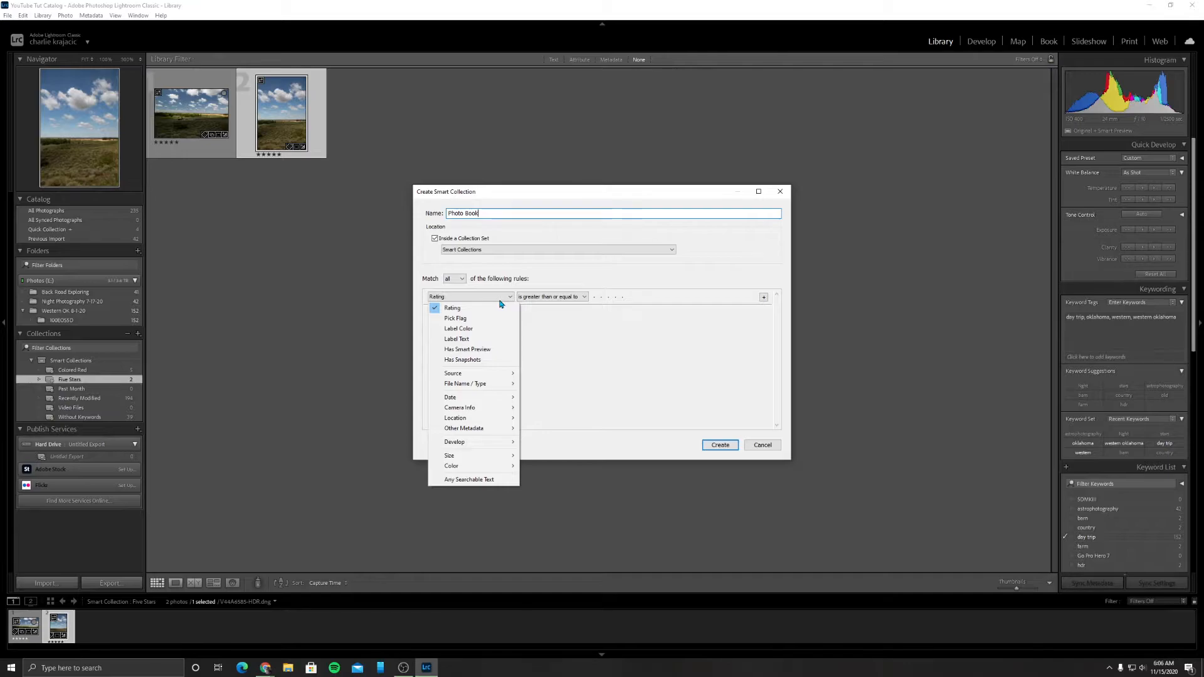
{"action": "left_click", "coordinate": [469, 330]}
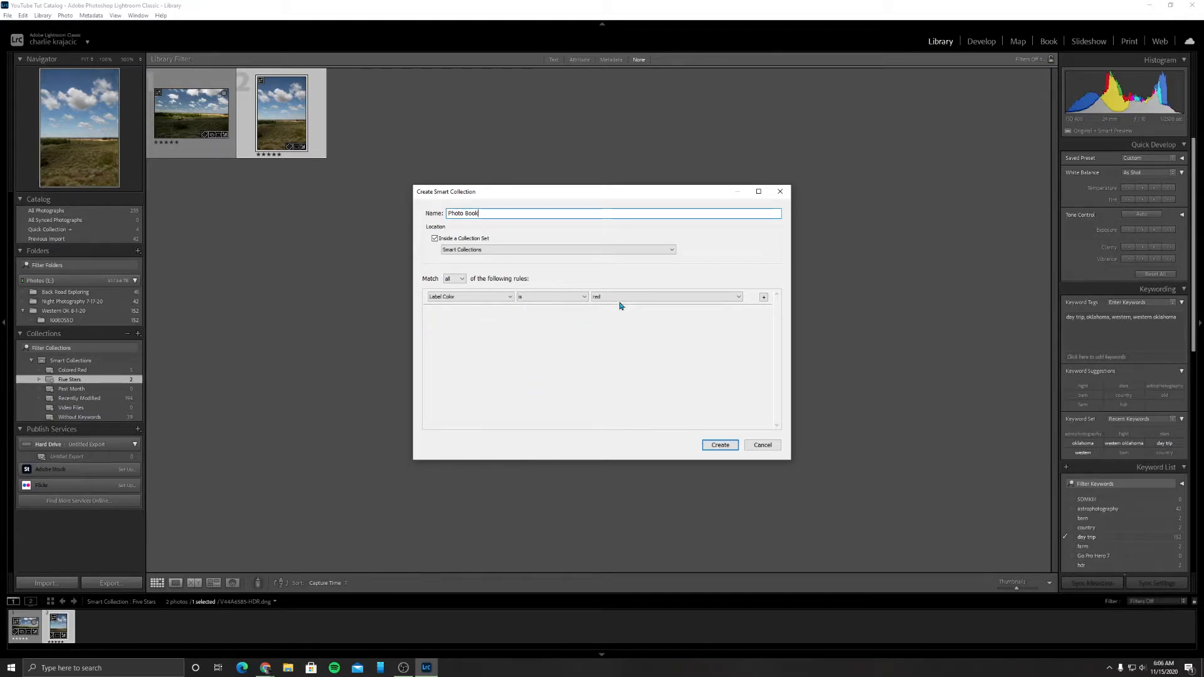
{"action": "left_click", "coordinate": [652, 298]}
{"action": "left_click", "coordinate": [621, 350]}
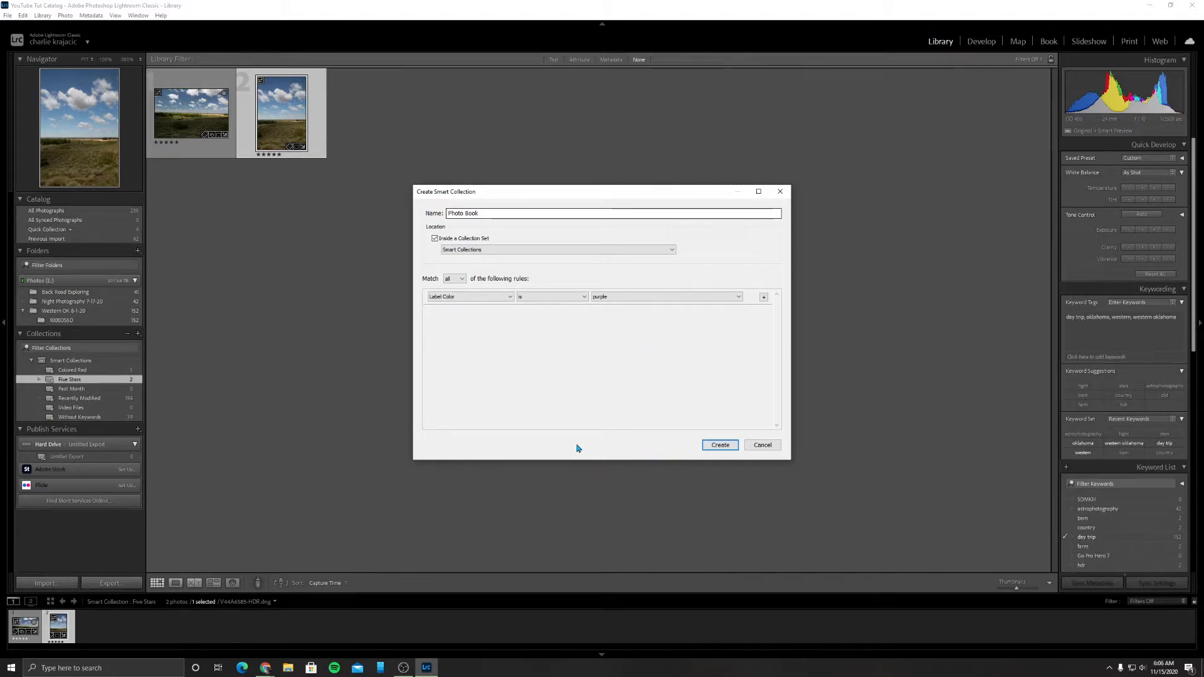
{"action": "left_click", "coordinate": [721, 446]}
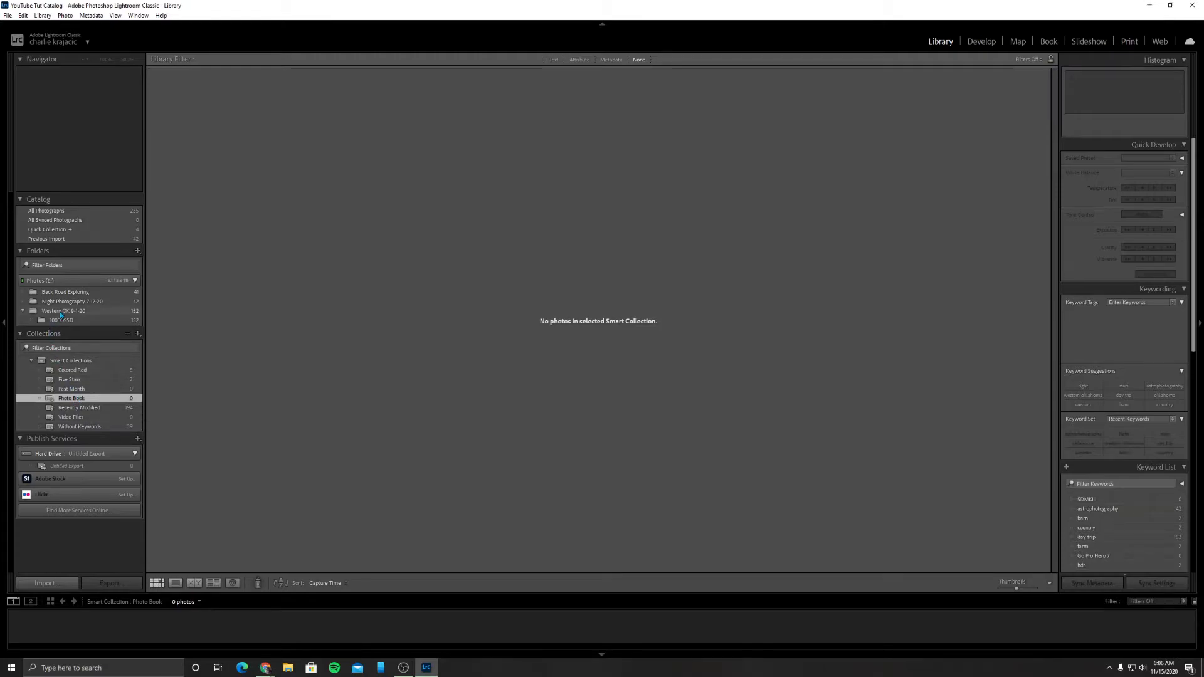
- Give the second photo in the Western OK 8-1-20 folder a purple color label
{"action": "left_click", "coordinate": [62, 311]}
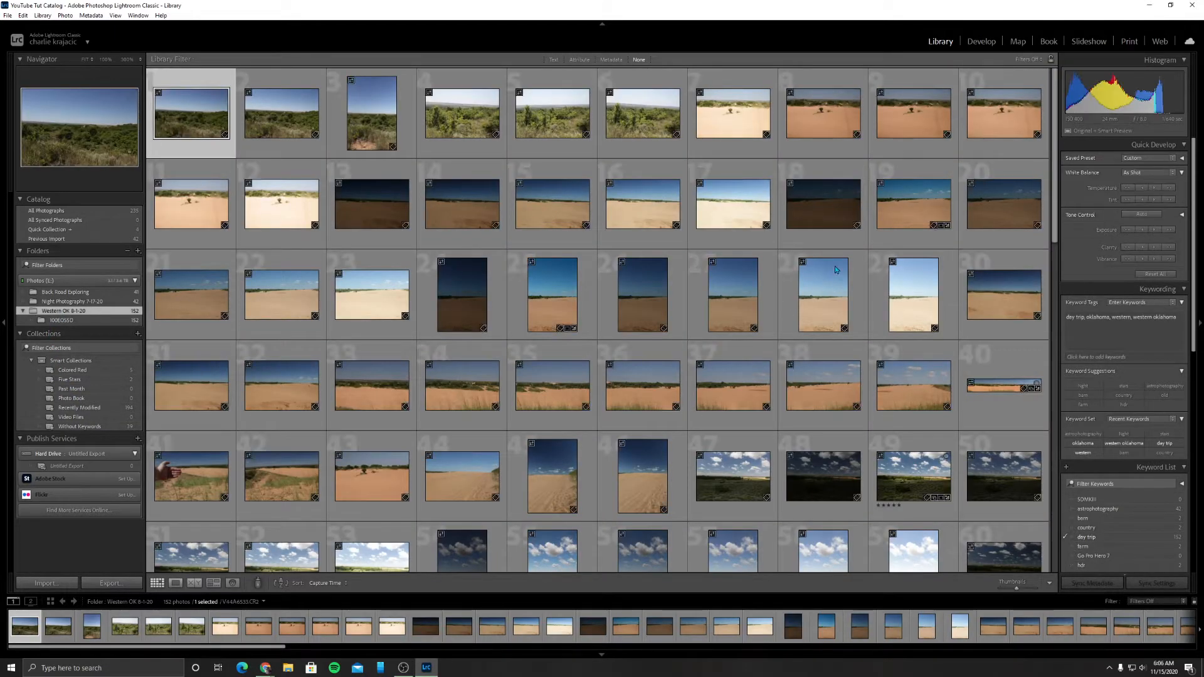
{"action": "right_click", "coordinate": [263, 117]}
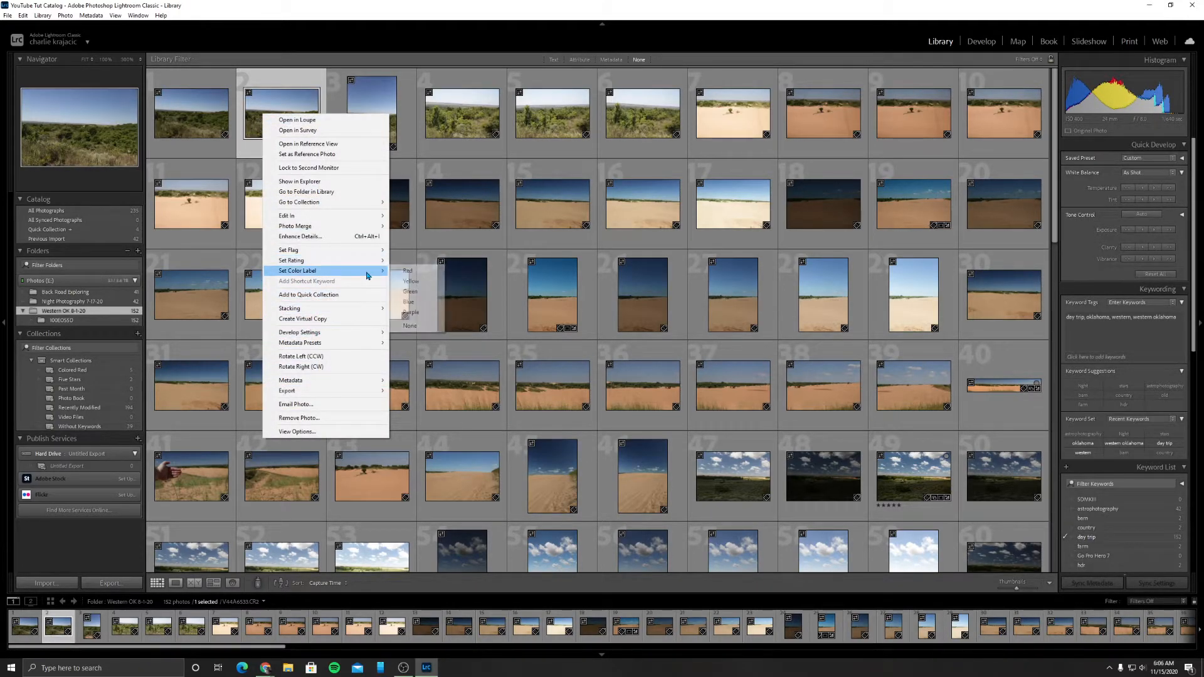
{"action": "left_click", "coordinate": [408, 312]}
- Give the panorama, photo 102, a purple color label and open the Photo Book smart collection to check its photos
{"action": "scroll", "coordinate": [516, 280], "scroll_direction": "down", "scroll_amount": 2}
{"action": "scroll", "coordinate": [516, 280], "scroll_direction": "down", "scroll_amount": 6}
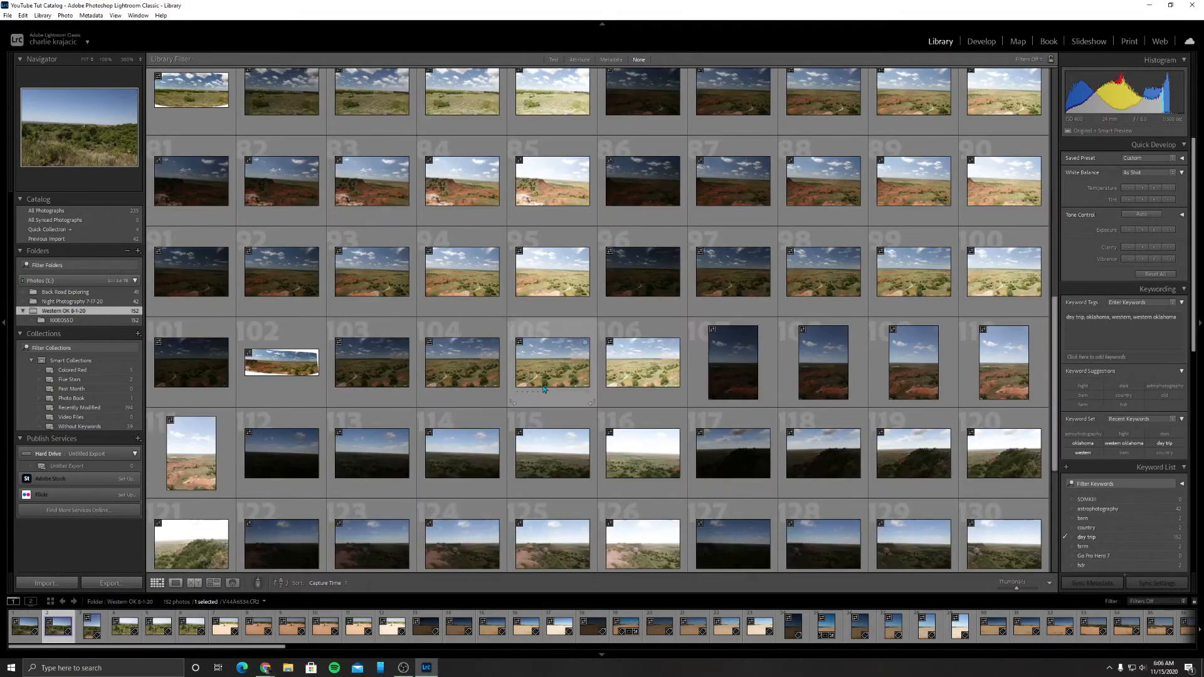
{"action": "left_click", "coordinate": [297, 371]}
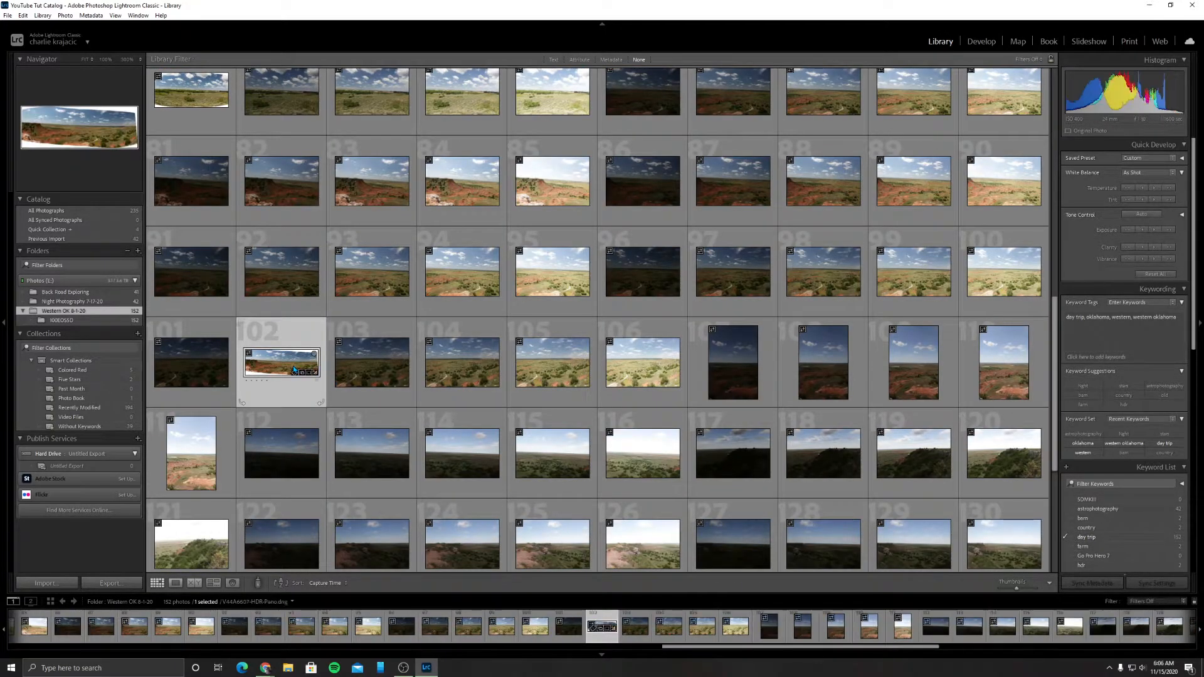
{"action": "right_click", "coordinate": [296, 370]}
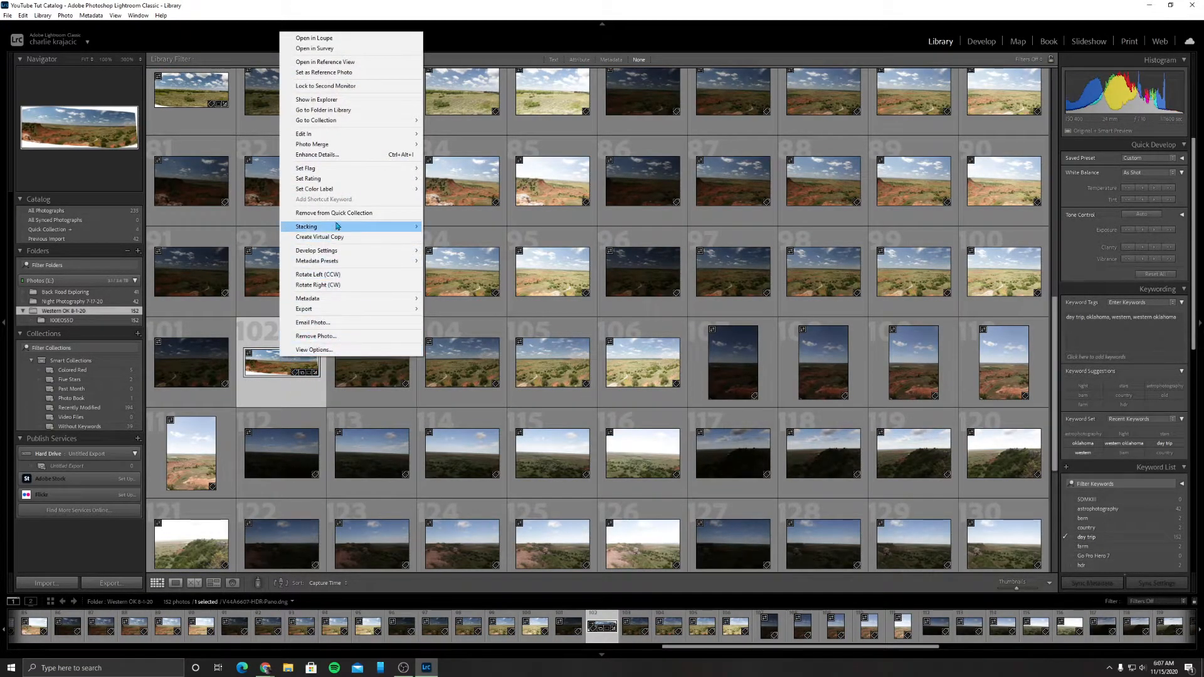
{"action": "mouse_move", "coordinate": [404, 189]}
{"action": "left_click", "coordinate": [444, 230]}
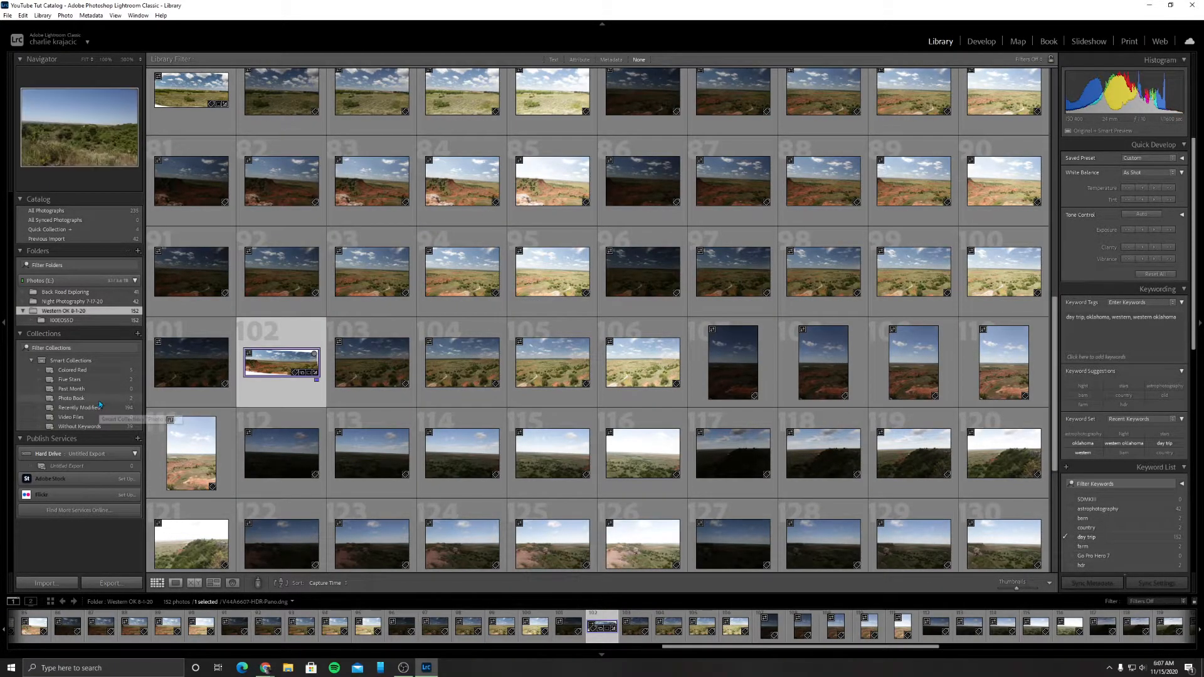
{"action": "left_click", "coordinate": [74, 398]}
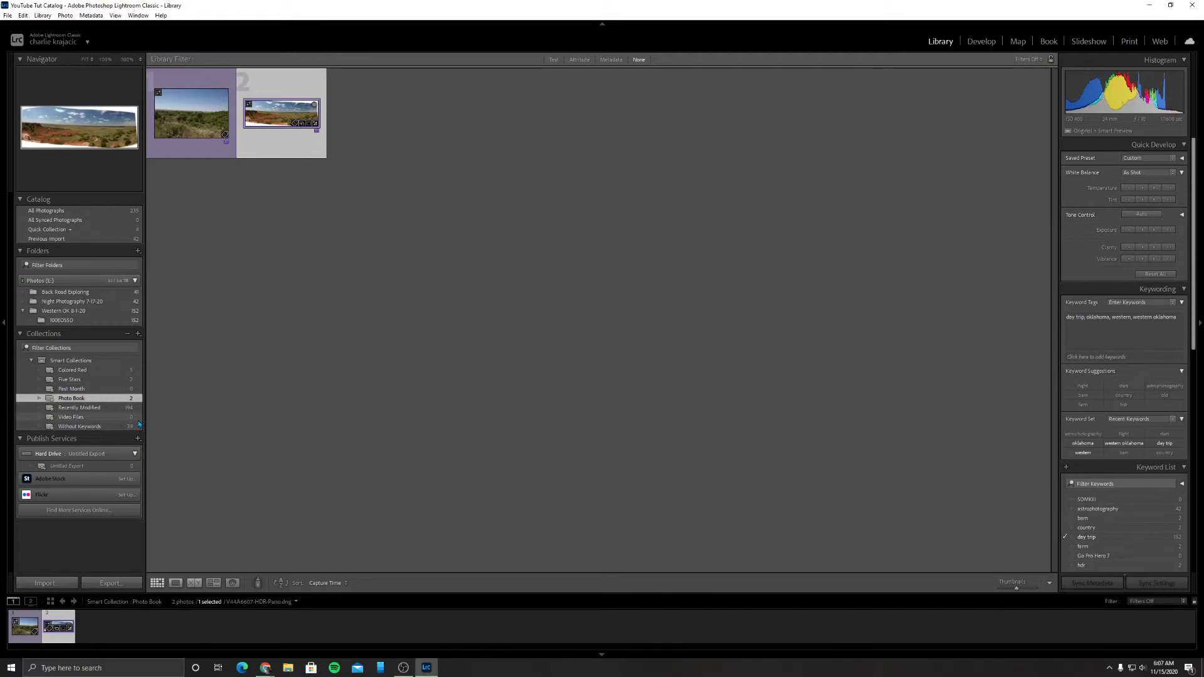
- Add a second rule, Rating is greater than three stars, to the Photo Book smart collection and save it
{"action": "right_click", "coordinate": [125, 401]}
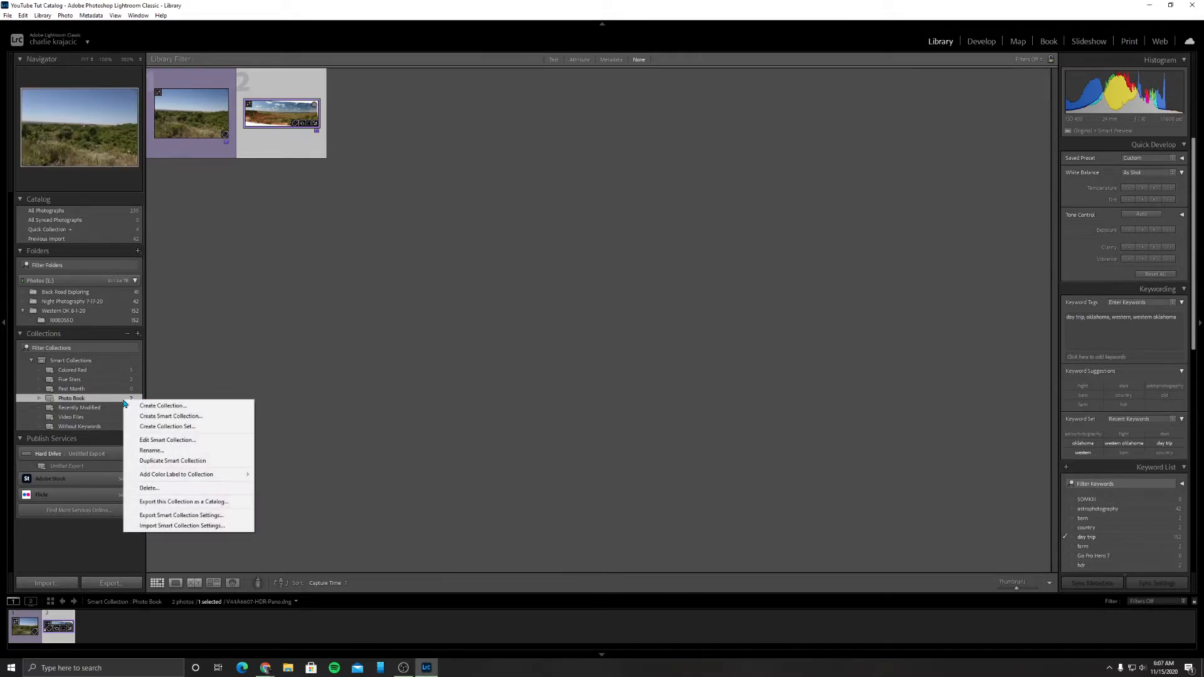
{"action": "left_click", "coordinate": [182, 440]}
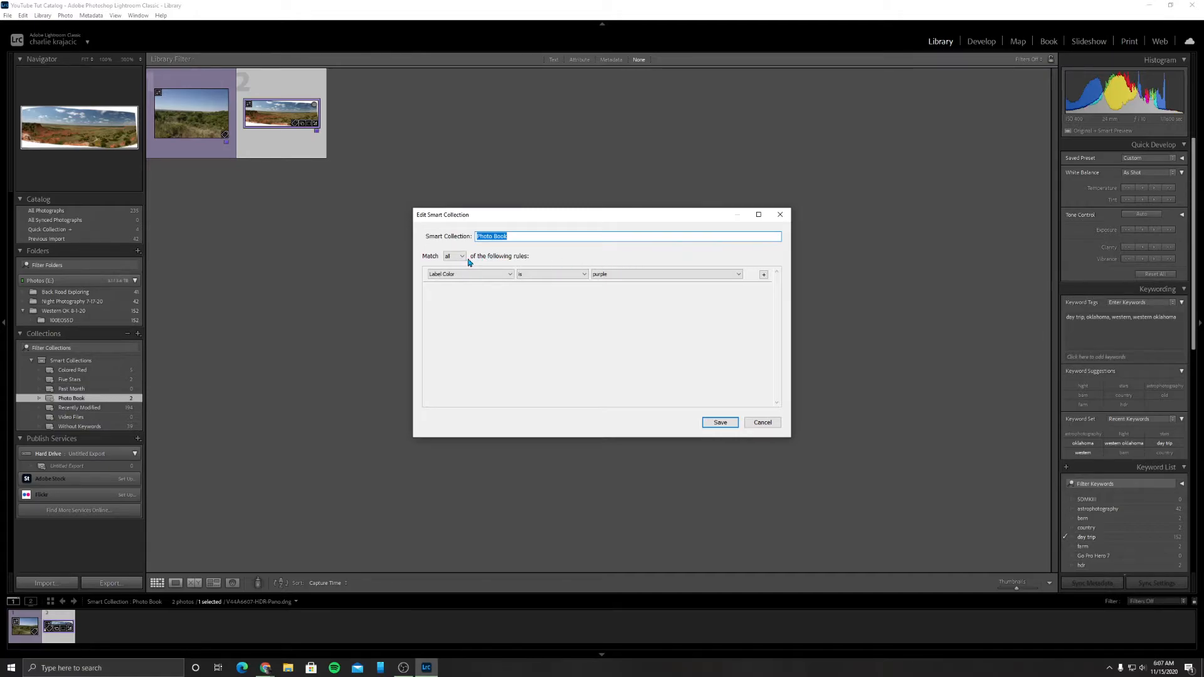
{"action": "left_click", "coordinate": [764, 276]}
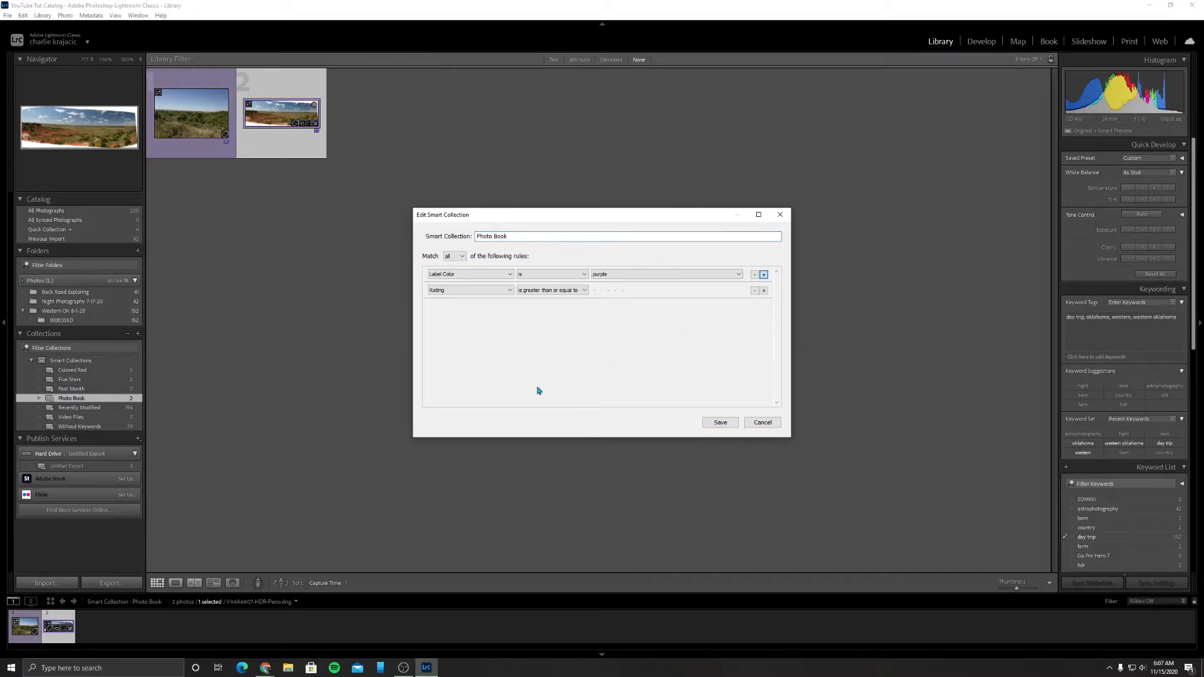
{"action": "left_click", "coordinate": [550, 295]}
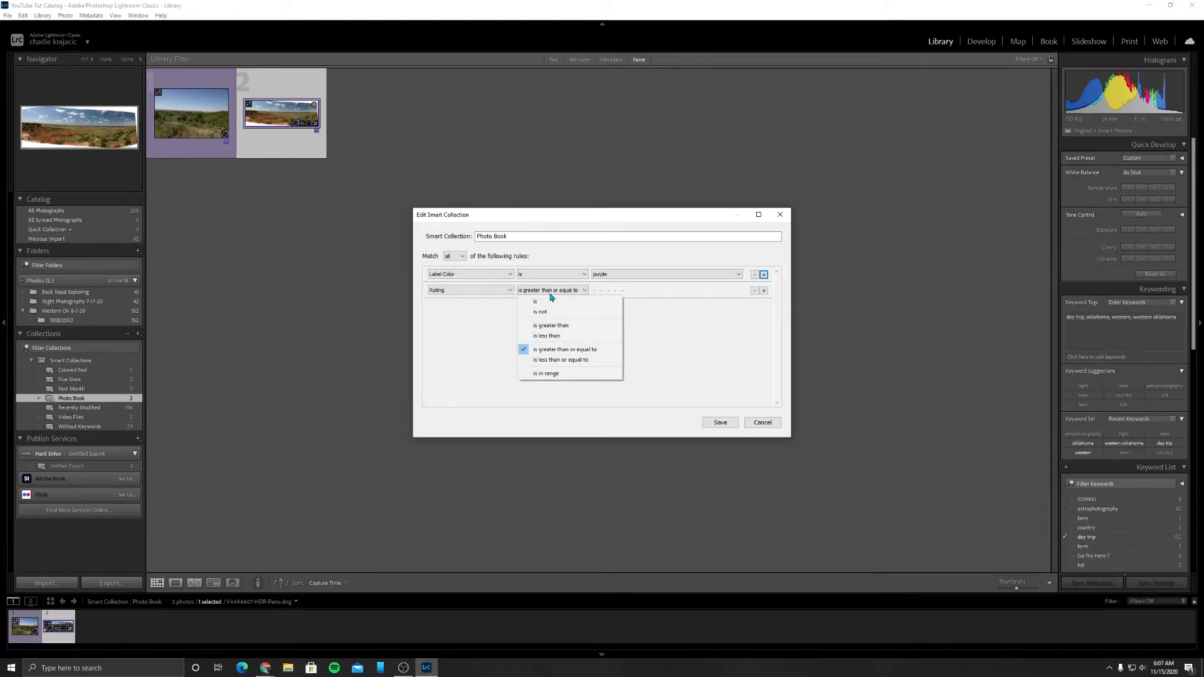
{"action": "left_click", "coordinate": [546, 327]}
{"action": "left_click", "coordinate": [610, 292]}
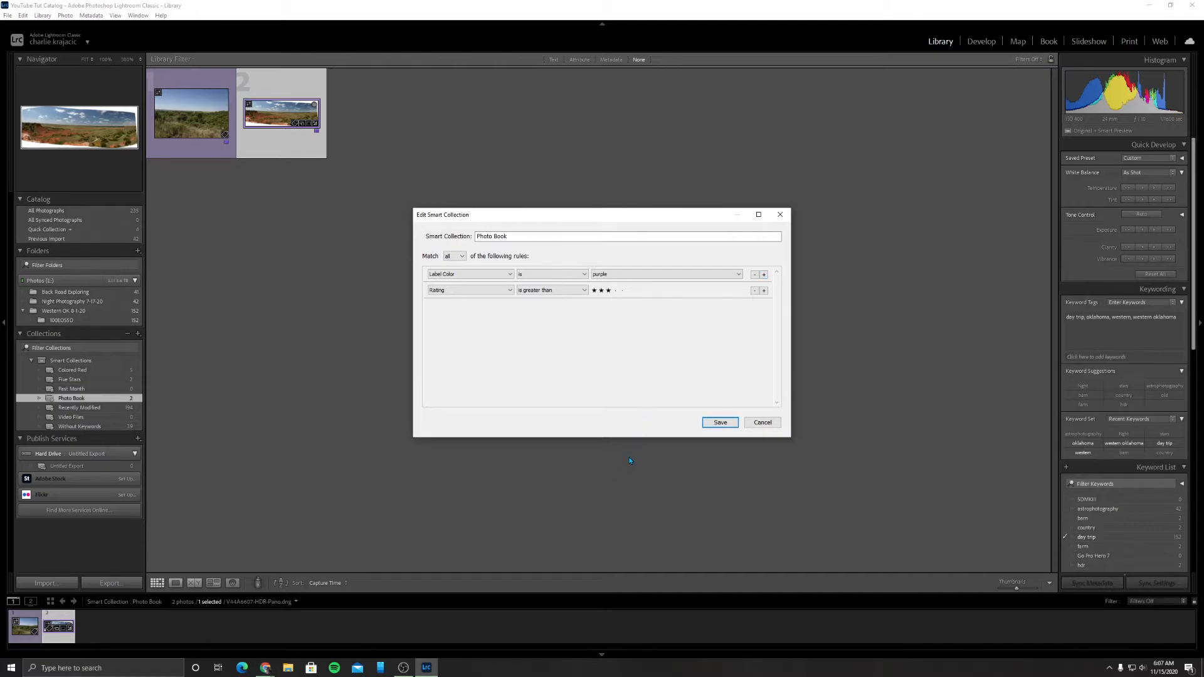
{"action": "left_click", "coordinate": [730, 429]}
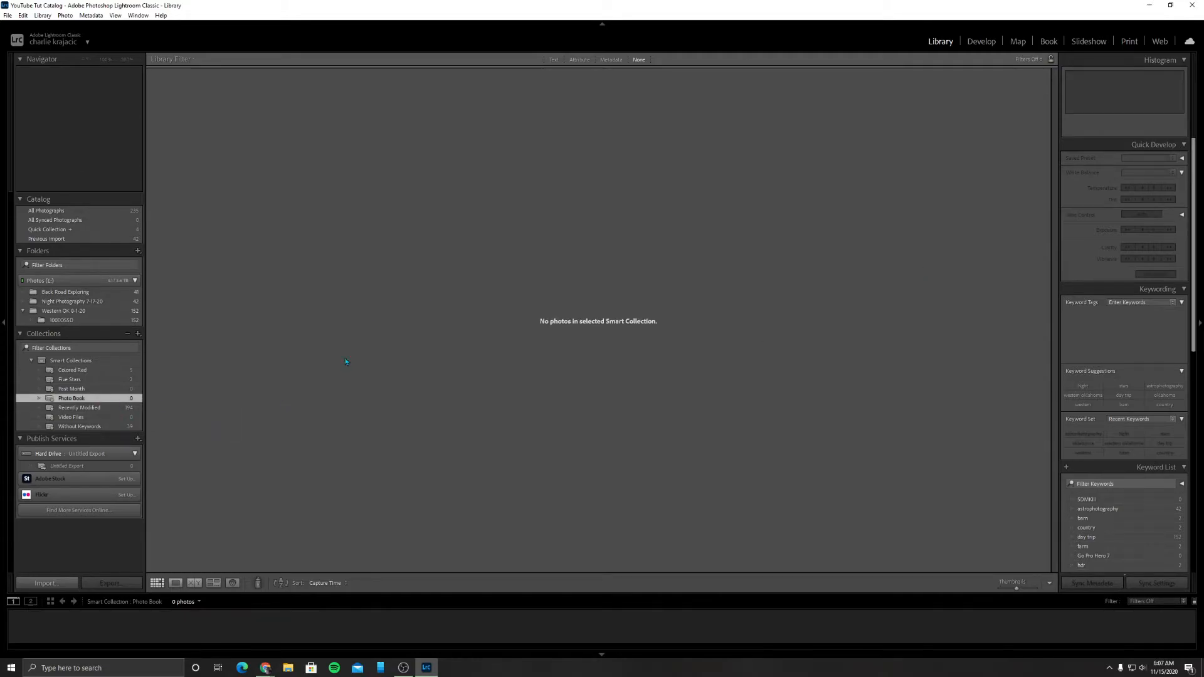
- Remove the Rating rule from the Photo Book smart collection and save it with only the purple label rule
{"action": "right_click", "coordinate": [81, 399]}
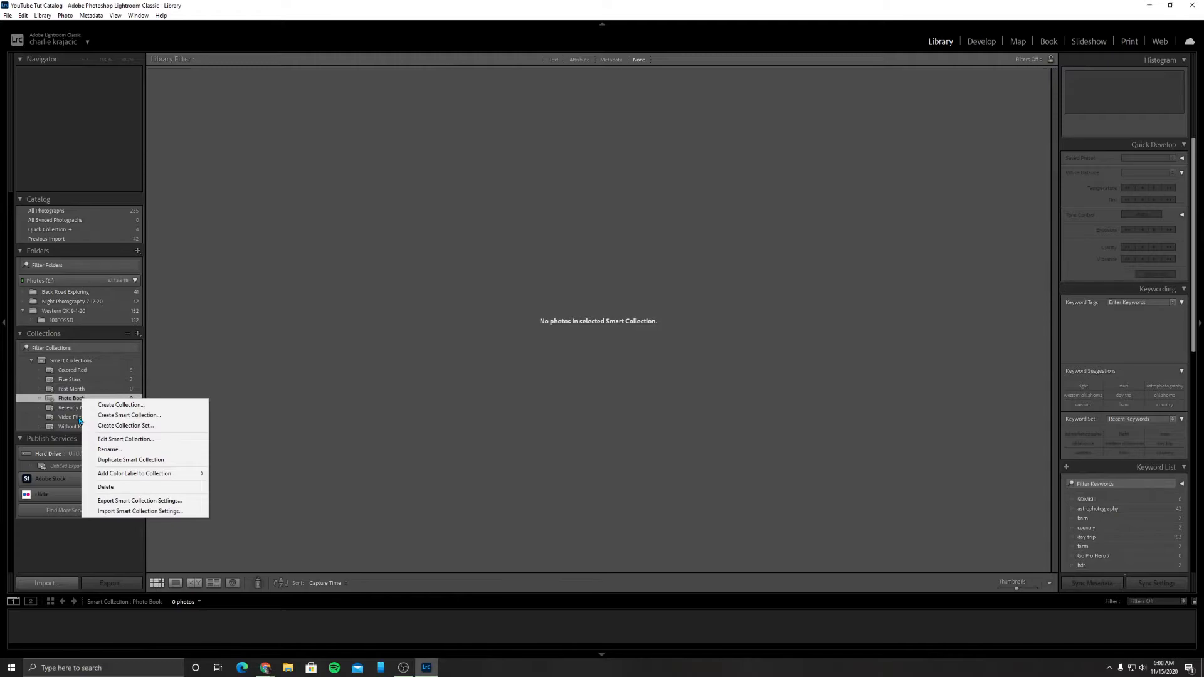
{"action": "left_click", "coordinate": [117, 442]}
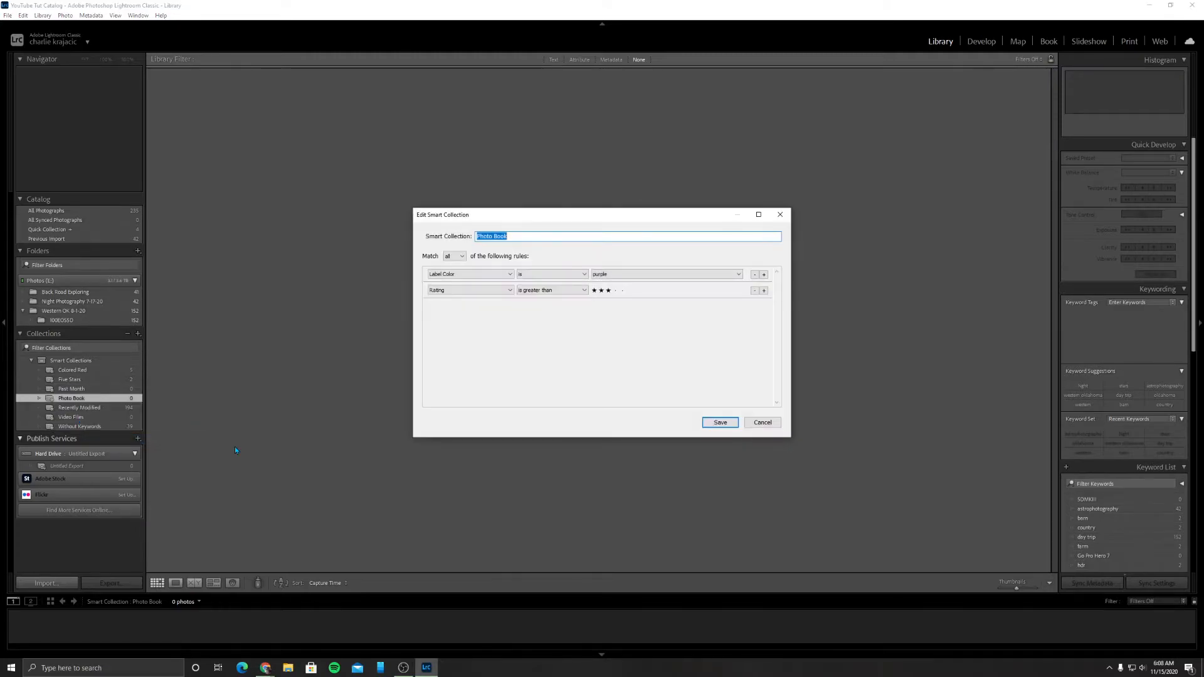
{"action": "left_click", "coordinate": [755, 291]}
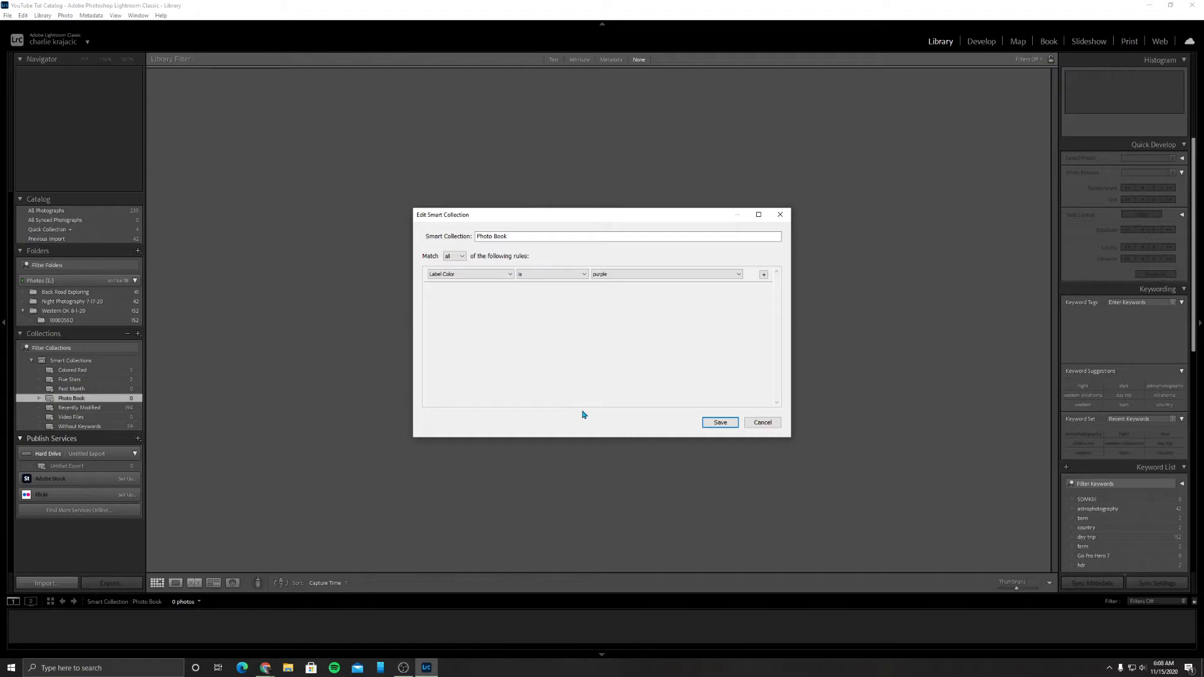
{"action": "left_click", "coordinate": [716, 421]}
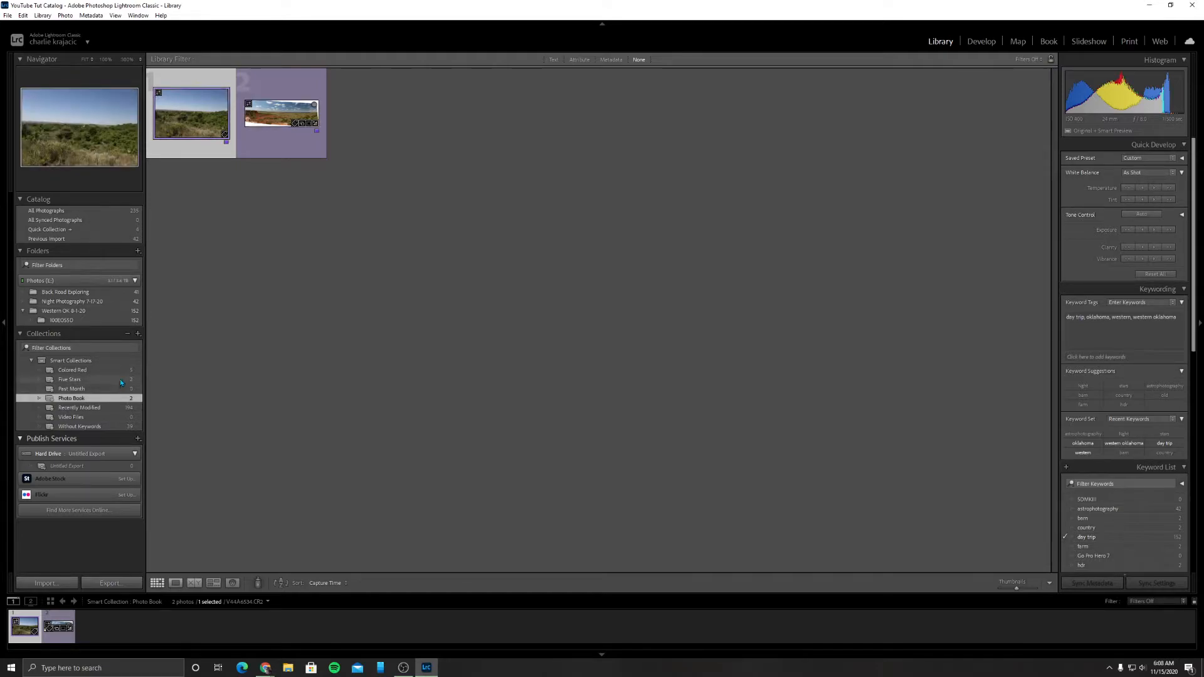
- Examine the rule criteria available for the Photo Book smart collection, including Source and Other Metadata, and close the editor without saving
{"action": "right_click", "coordinate": [108, 399]}
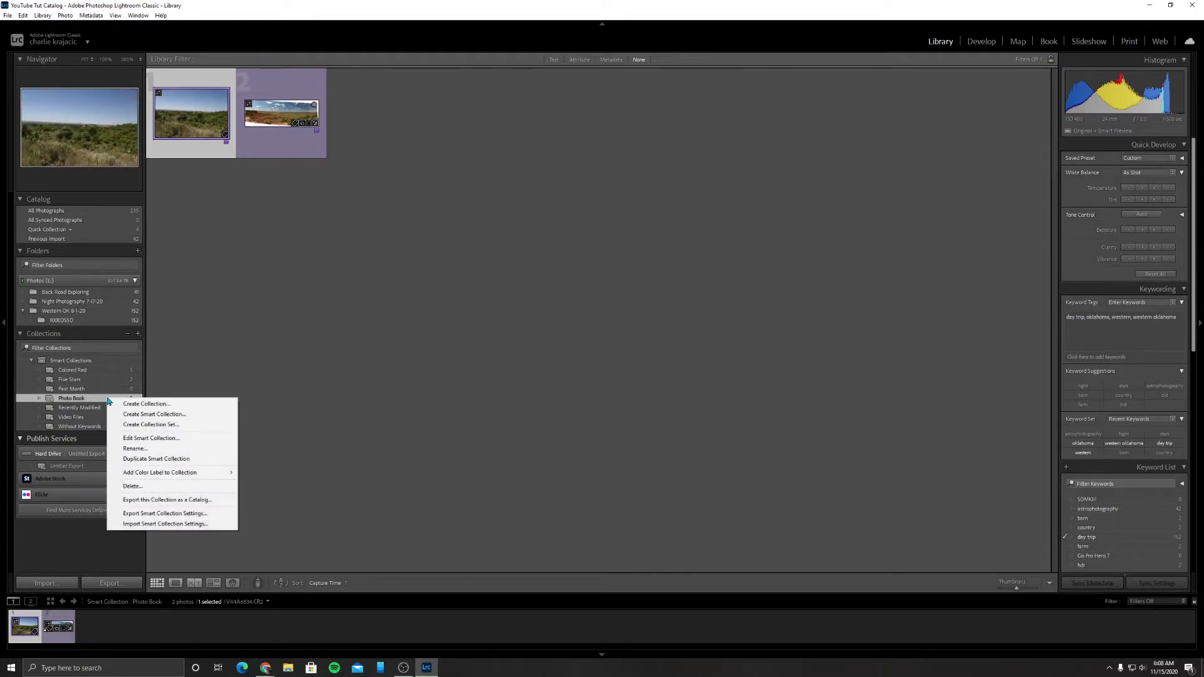
{"action": "mouse_move", "coordinate": [119, 472]}
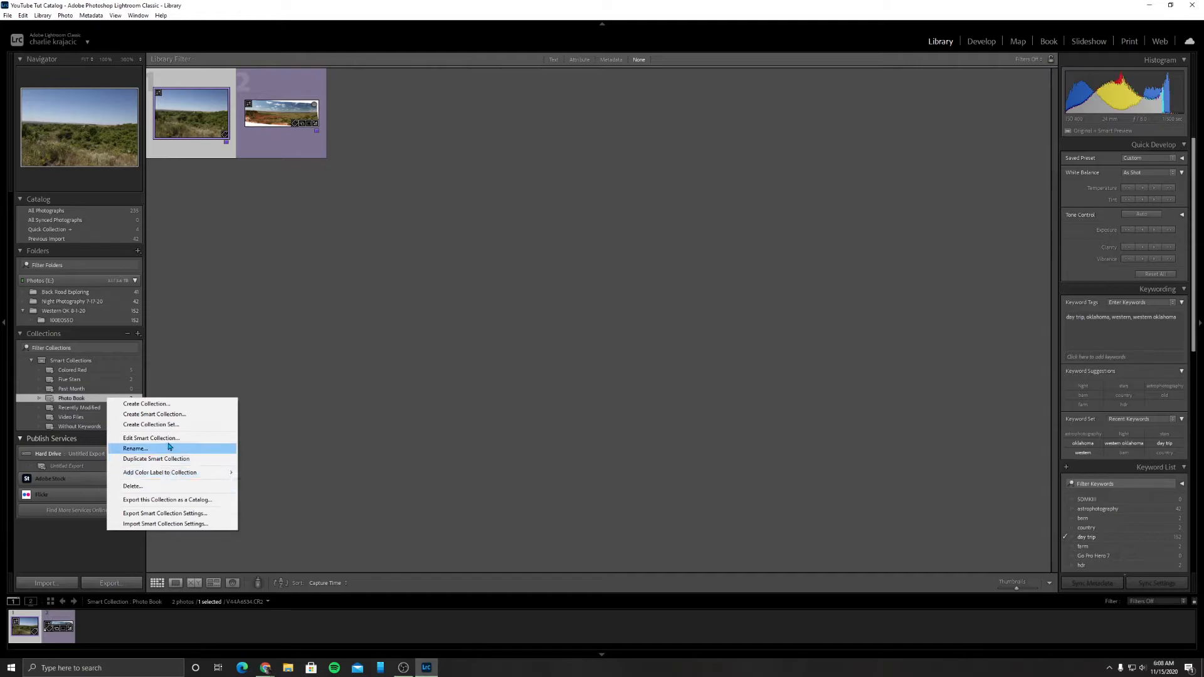
{"action": "left_click", "coordinate": [135, 438]}
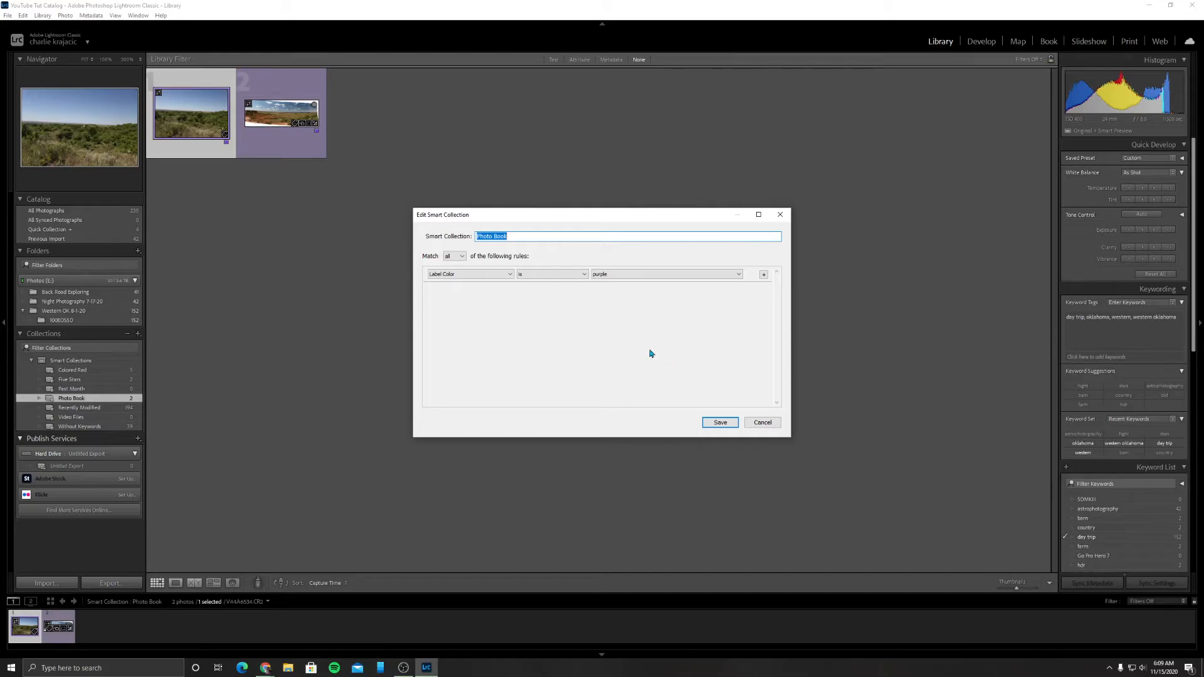
{"action": "left_click", "coordinate": [498, 277]}
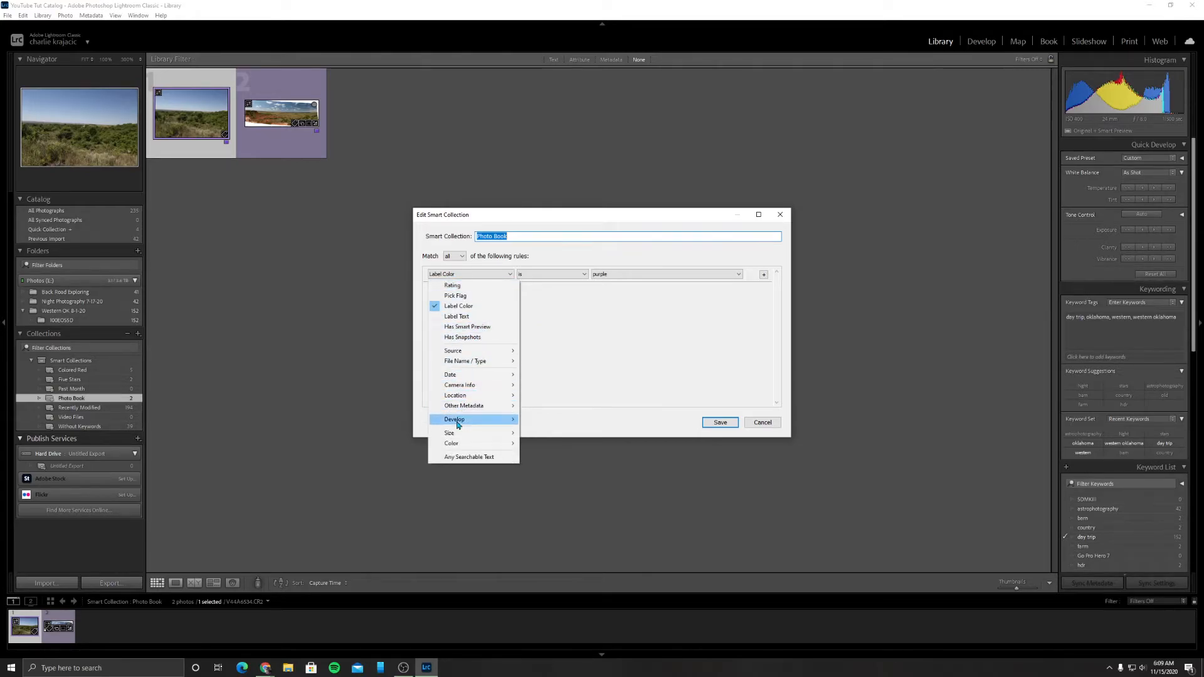
{"action": "mouse_move", "coordinate": [453, 351]}
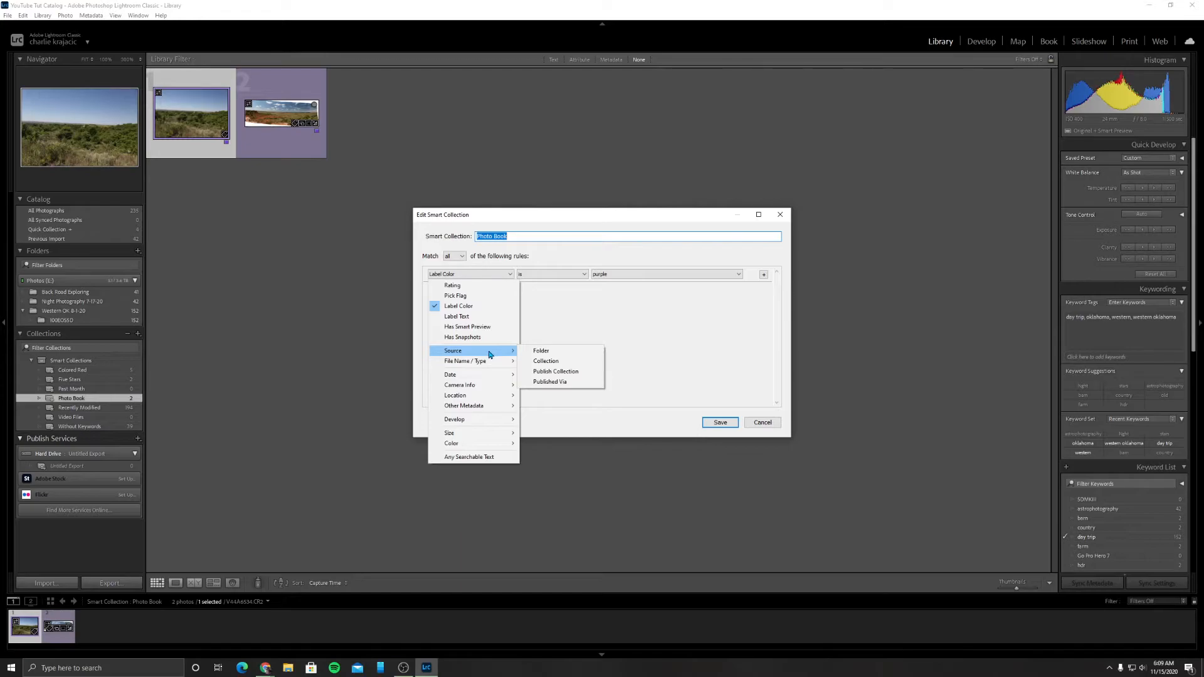
{"action": "mouse_move", "coordinate": [478, 376]}
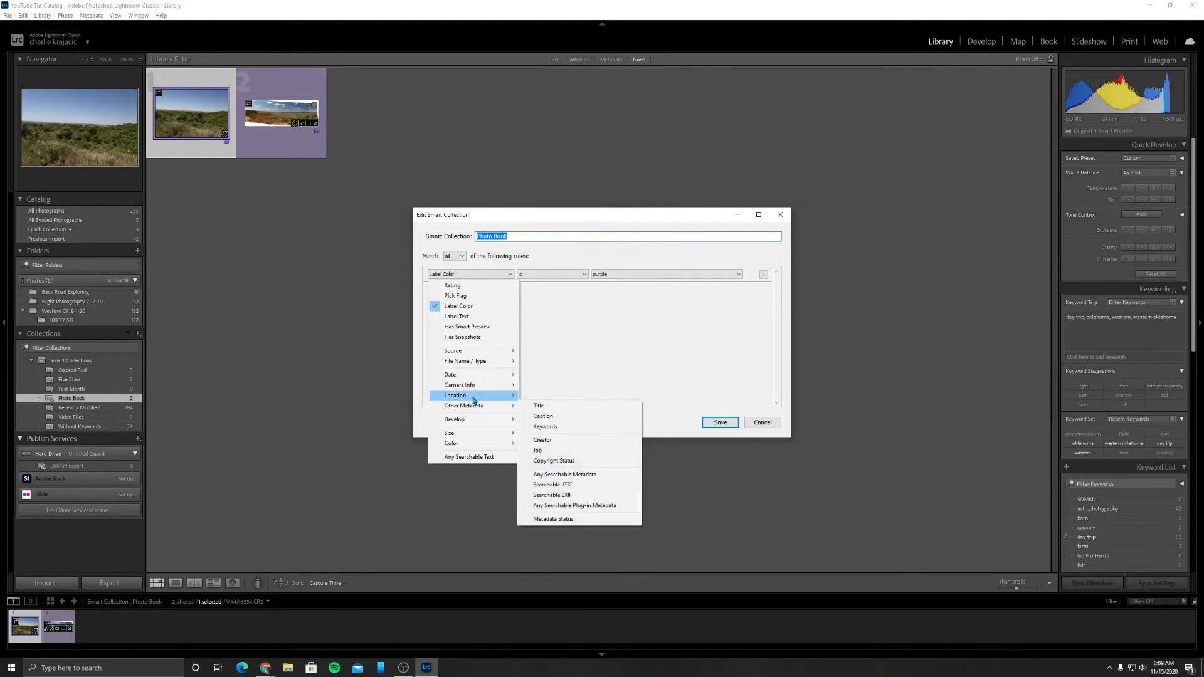
{"action": "mouse_move", "coordinate": [466, 446]}
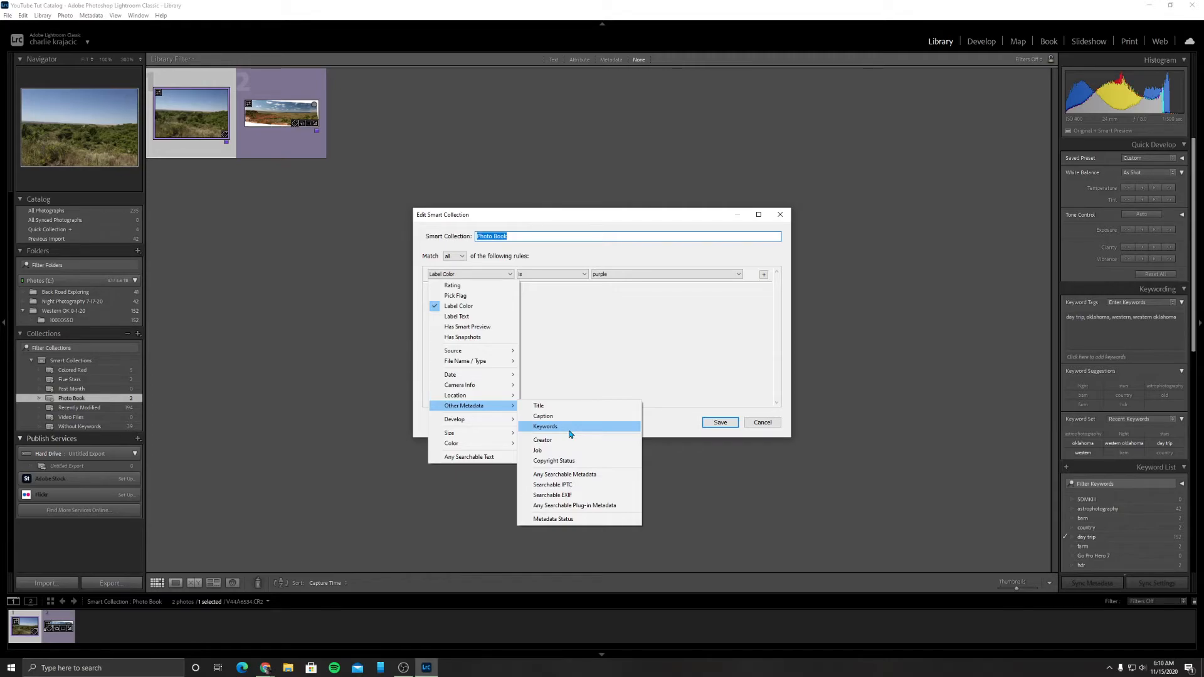
{"action": "left_click", "coordinate": [758, 416]}
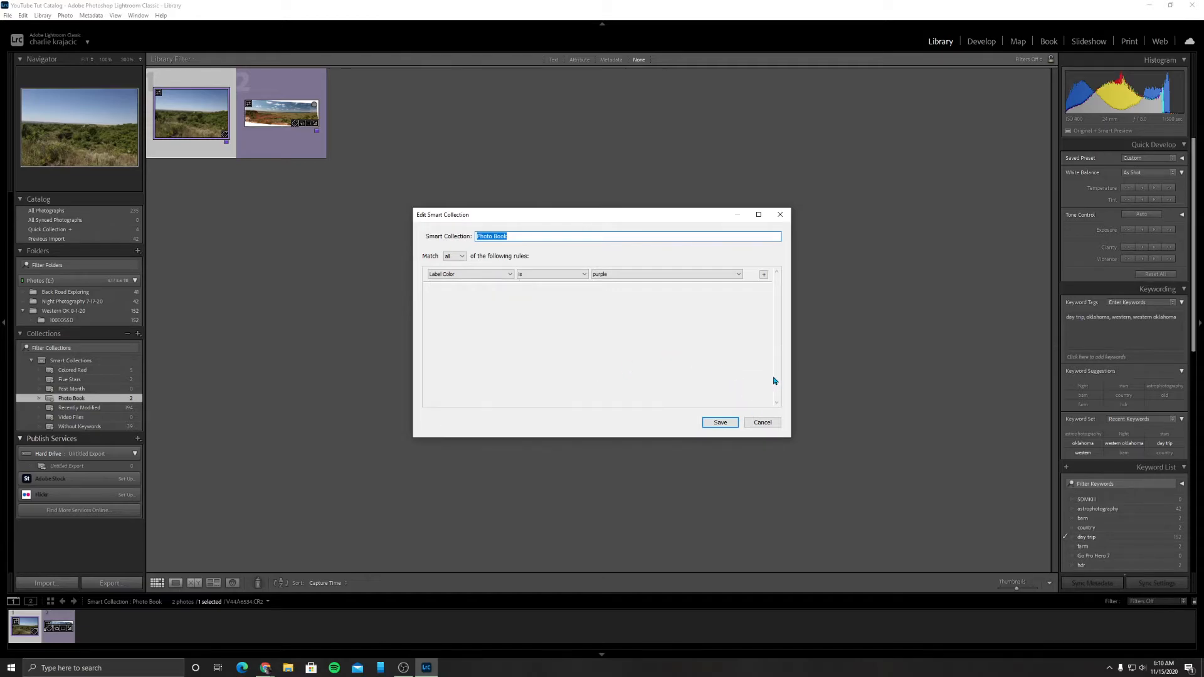
{"action": "left_click", "coordinate": [762, 422]}
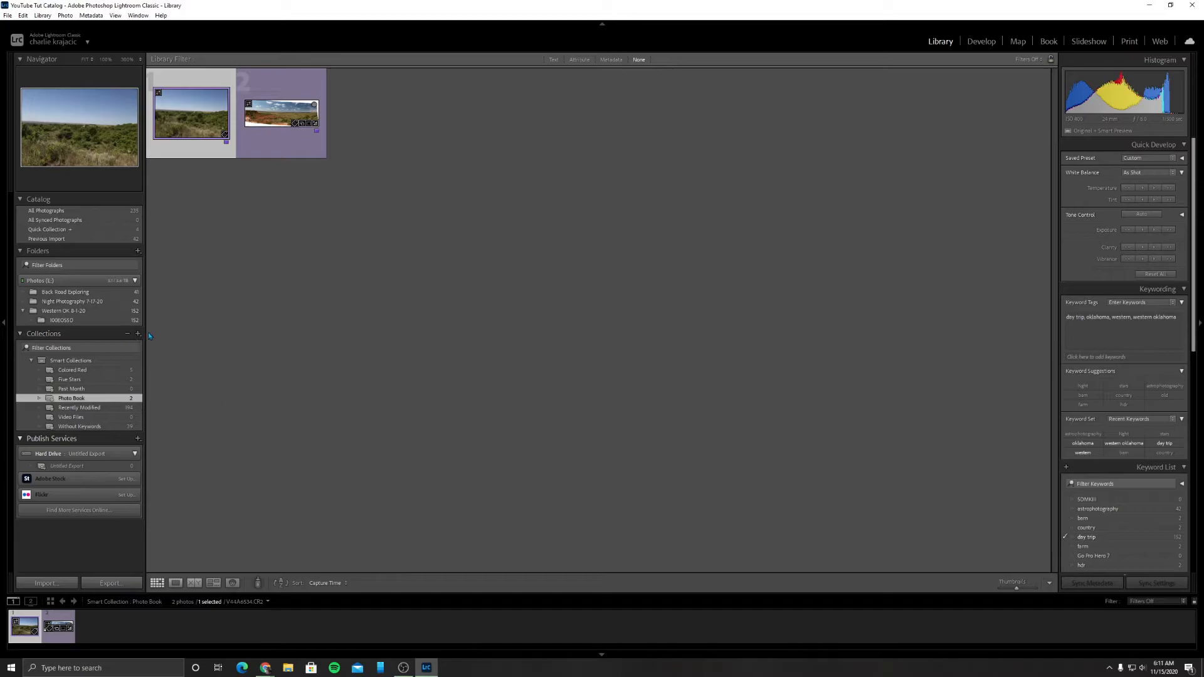
- Collapse the Smart Collections set and create a collection set named "Collection Set" that is not inside another set
{"action": "left_click", "coordinate": [138, 334]}
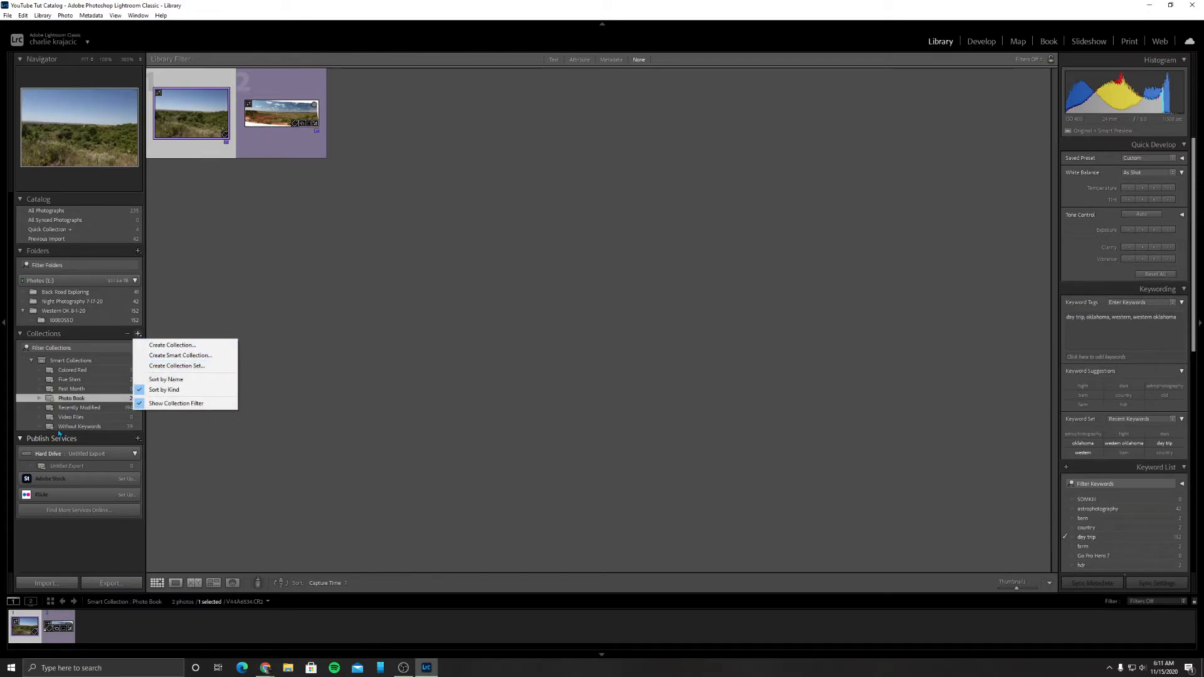
{"action": "left_click", "coordinate": [183, 440]}
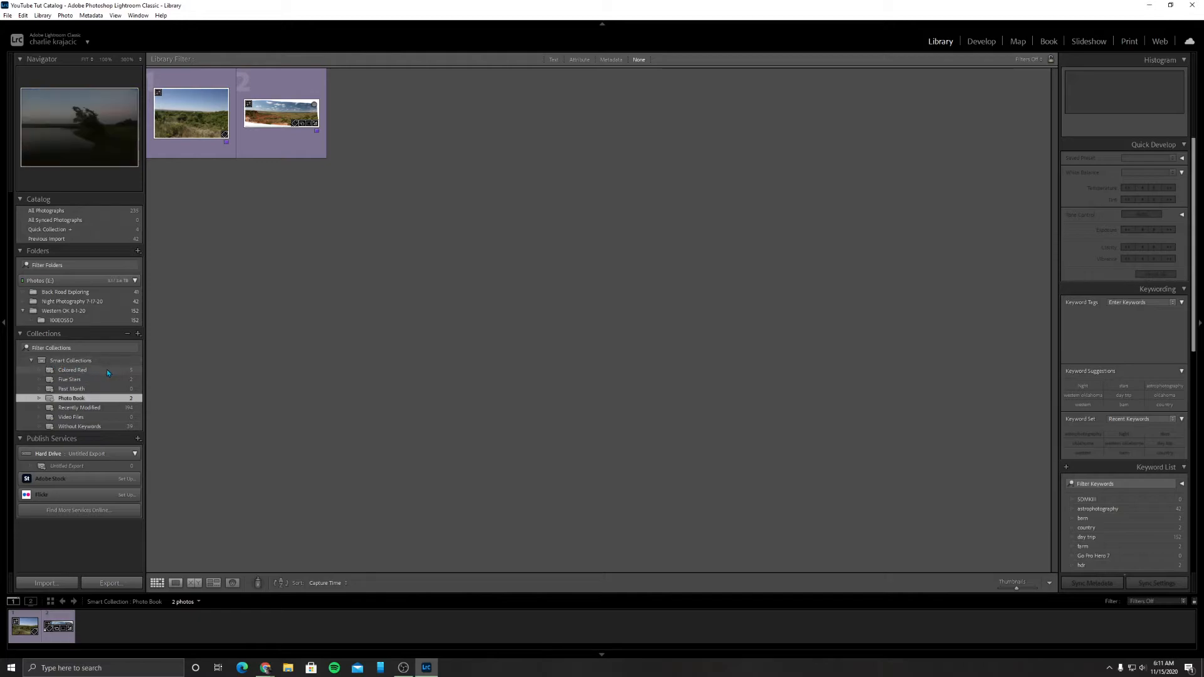
{"action": "double_click", "coordinate": [35, 363]}
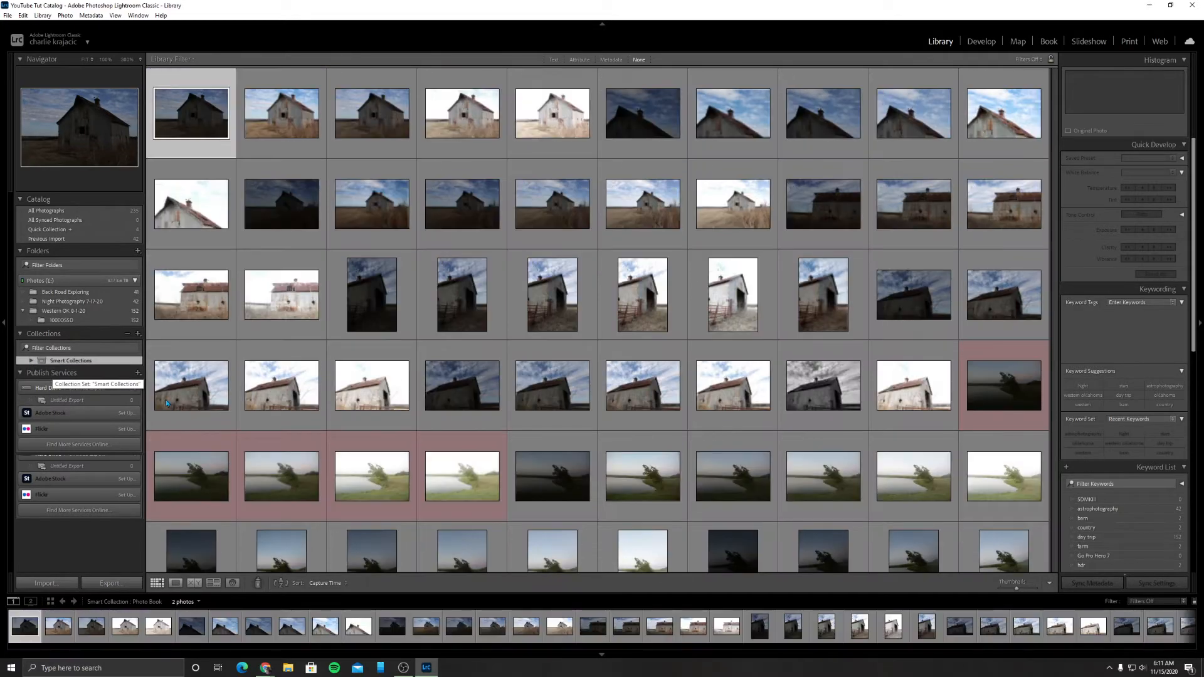
{"action": "left_click", "coordinate": [138, 336]}
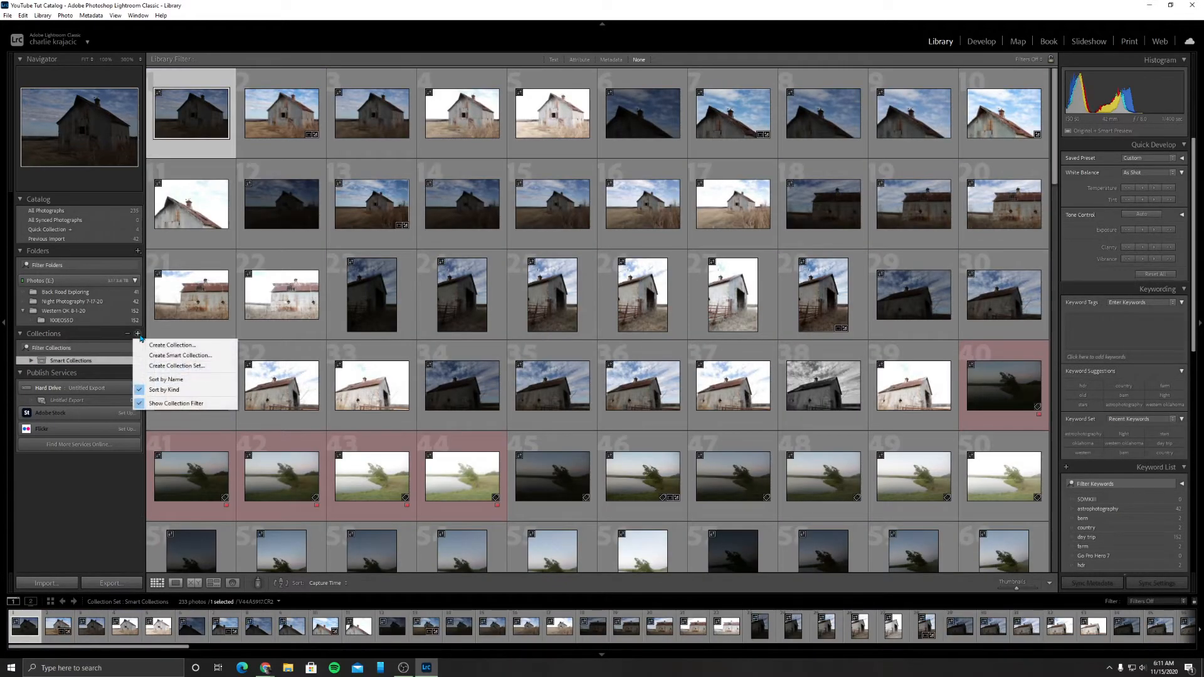
{"action": "left_click", "coordinate": [176, 366]}
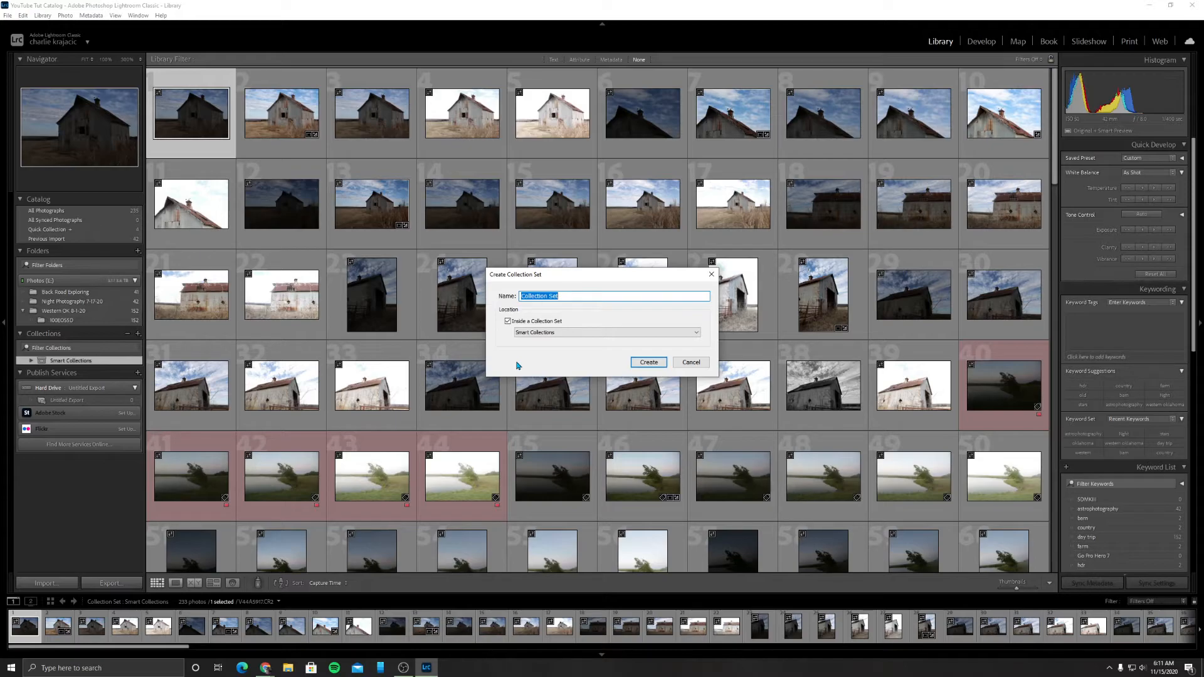
{"action": "left_click", "coordinate": [508, 321]}
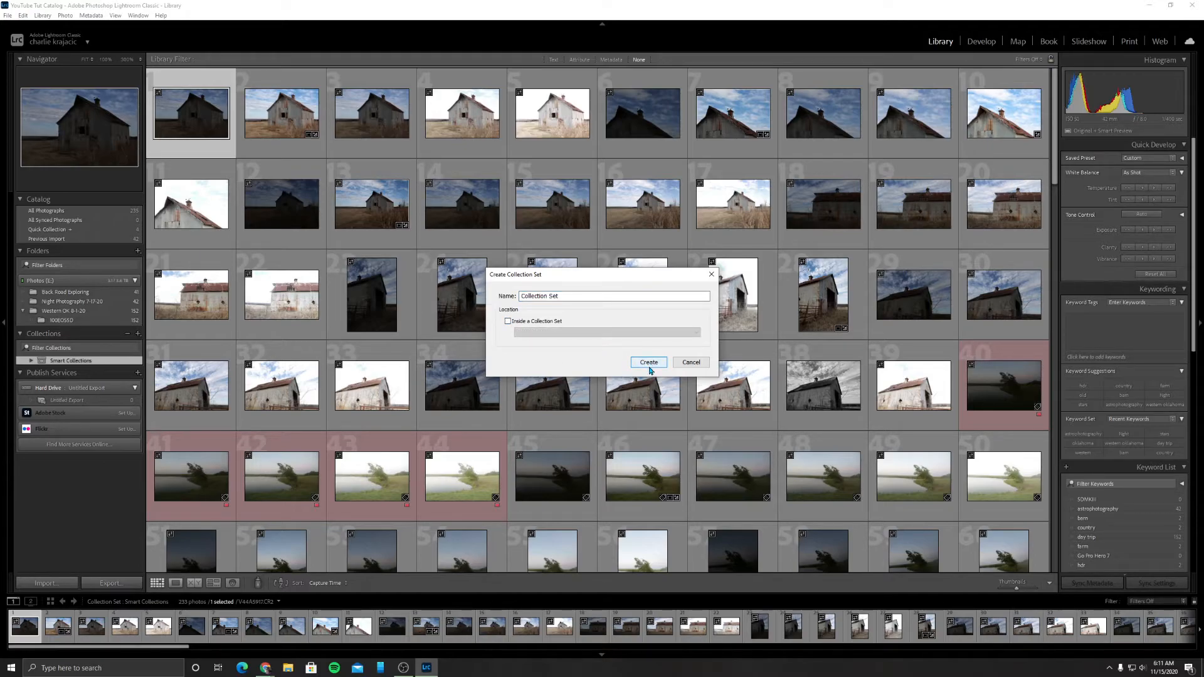
{"action": "left_click", "coordinate": [650, 369]}
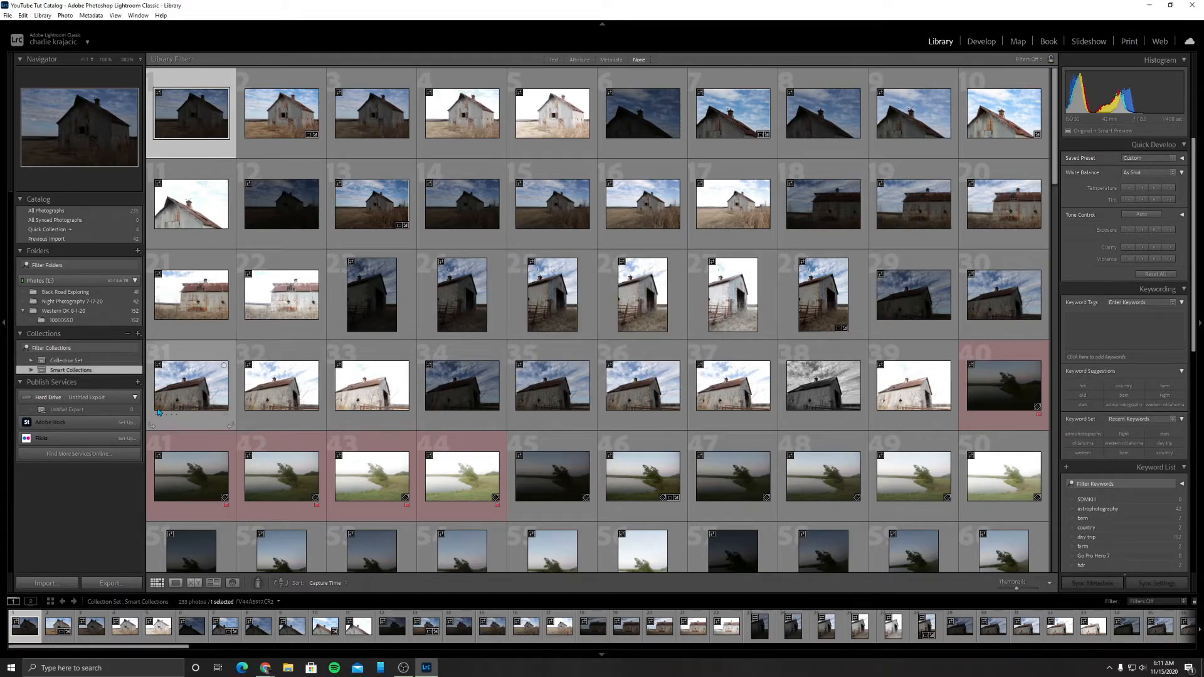
- Create a regular collection named "Collection" inside Collection Set
{"action": "left_click", "coordinate": [38, 362]}
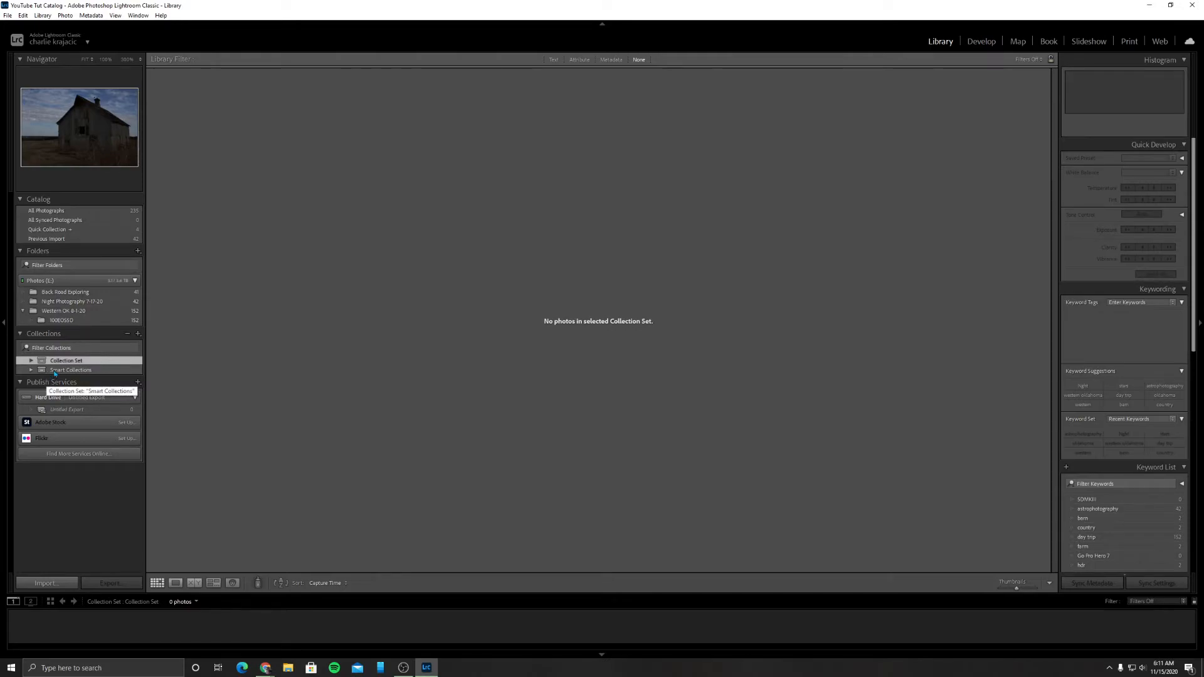
{"action": "left_click", "coordinate": [138, 333]}
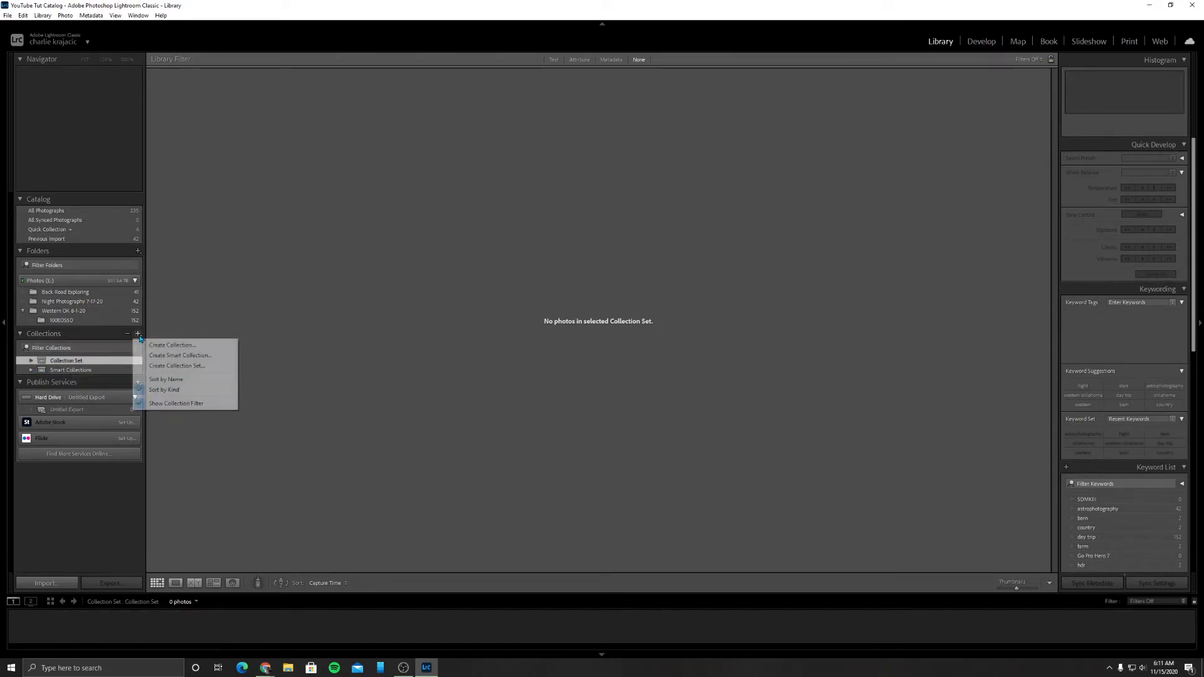
{"action": "left_click", "coordinate": [141, 346]}
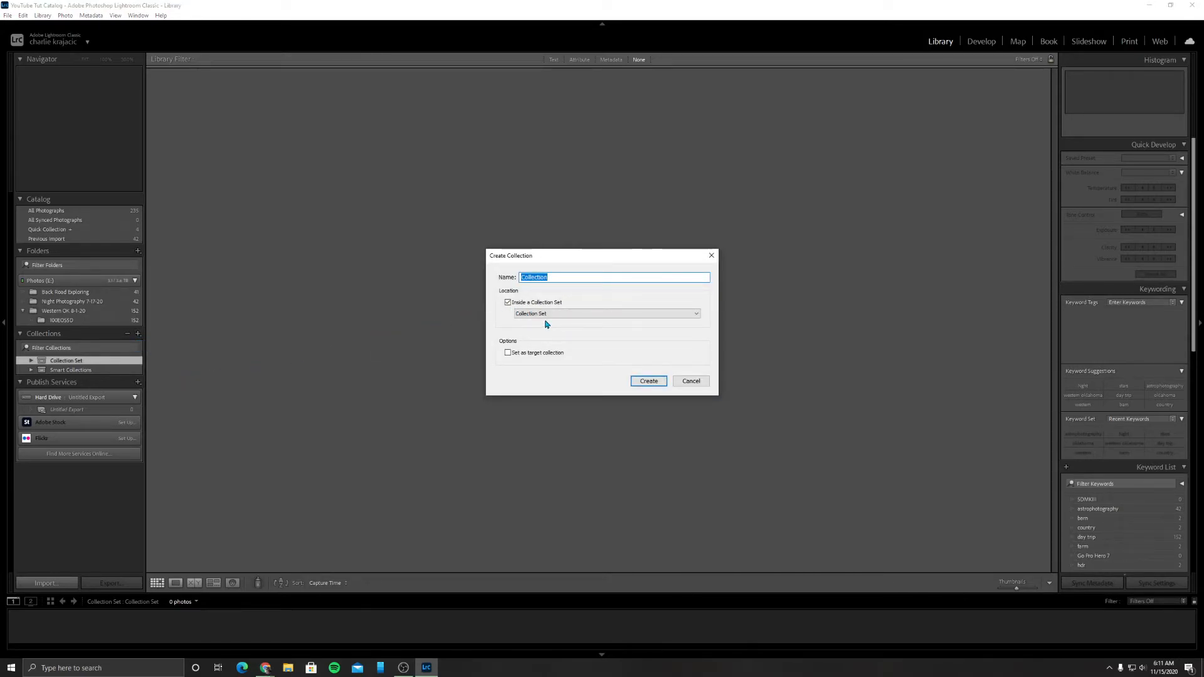
{"action": "left_click", "coordinate": [647, 382]}
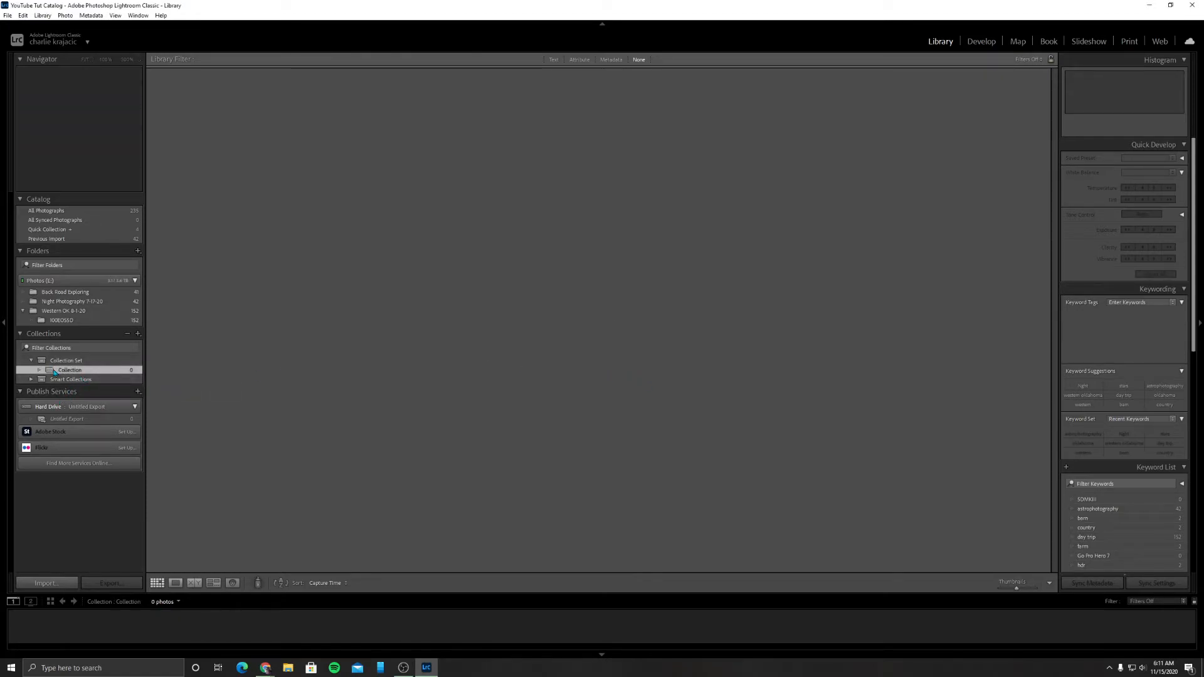
- Set the new collection as the target collection and turn that target setting off again
{"action": "right_click", "coordinate": [63, 371]}
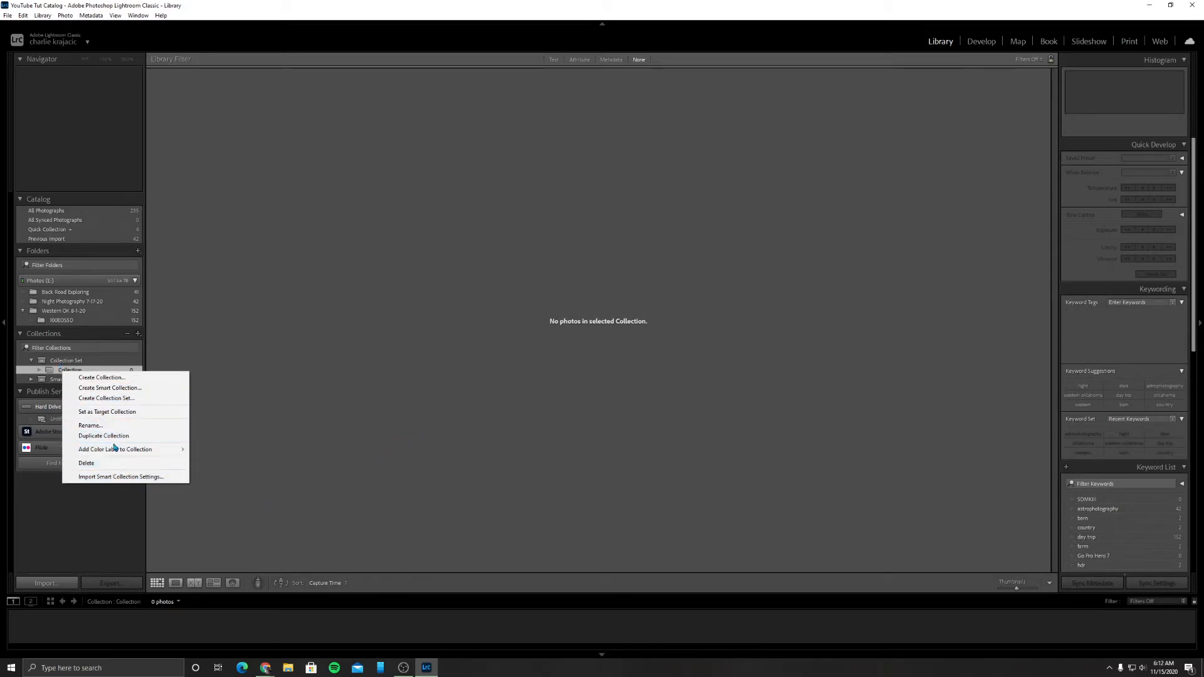
{"action": "left_click", "coordinate": [107, 412]}
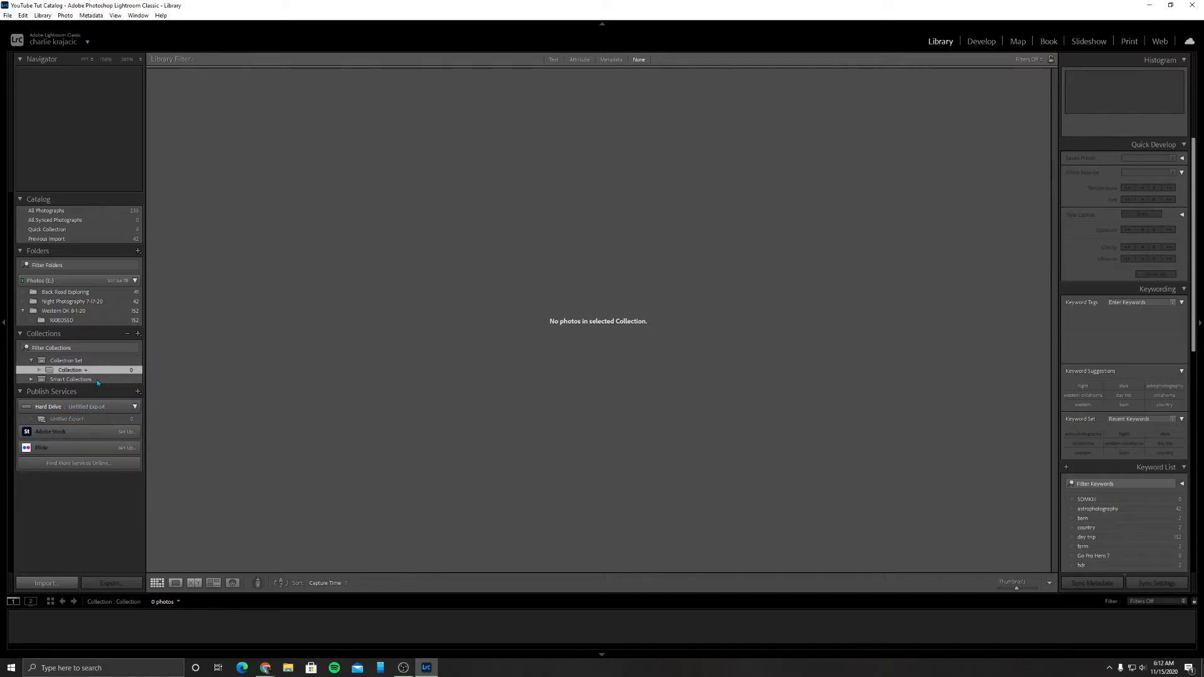
{"action": "right_click", "coordinate": [82, 371]}
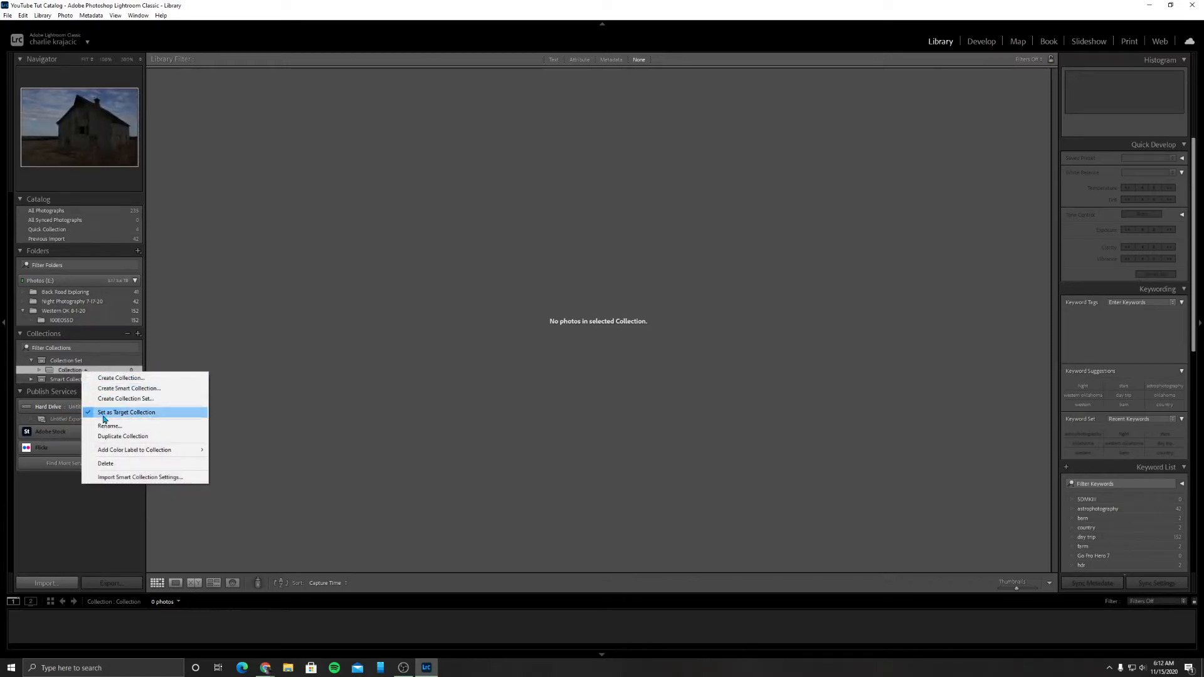
{"action": "left_click", "coordinate": [104, 414]}
- Rename the collection inside Collection Set as "Lightroom Sync"
{"action": "right_click", "coordinate": [84, 370]}
{"action": "left_click", "coordinate": [111, 426]}
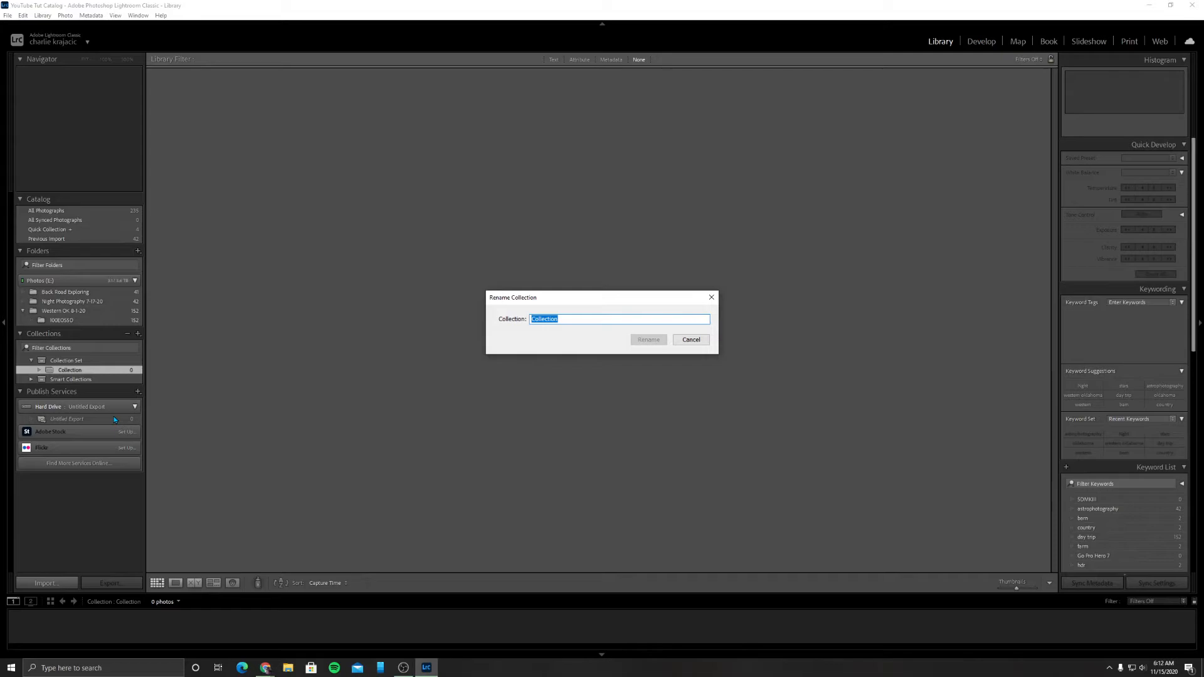
{"action": "type", "text": "Lightroom Sync"}
{"action": "key", "text": "Return"}
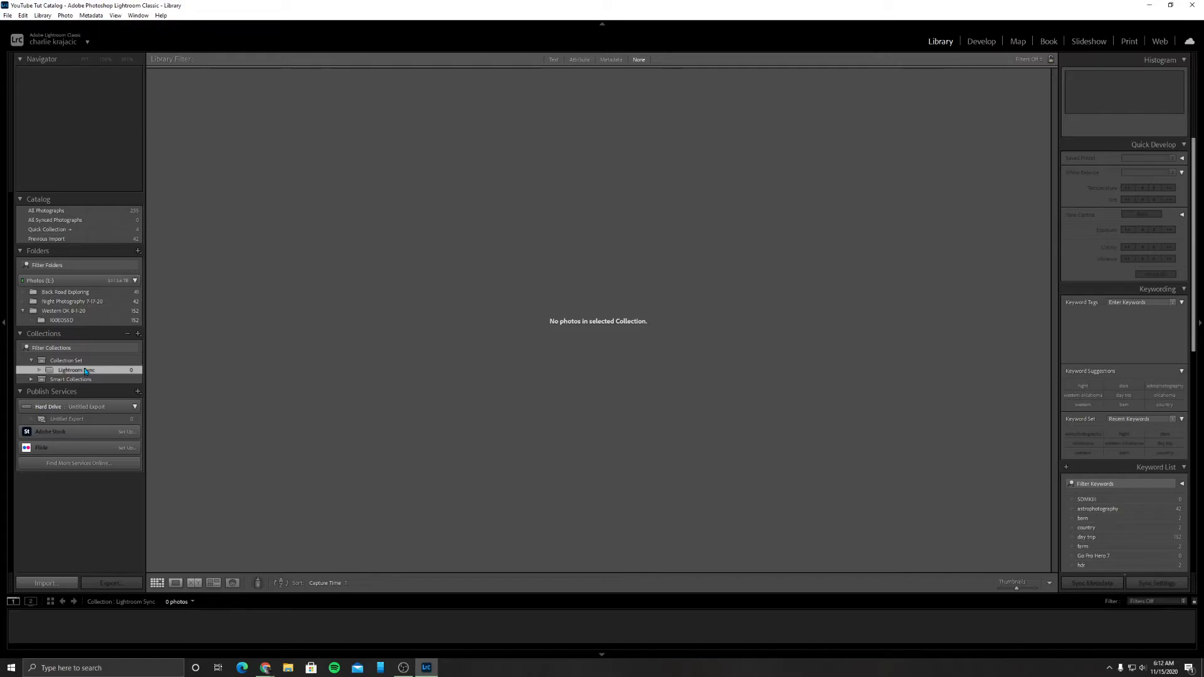
- Add seven selected photos from the Western OK 8-1-20 folder to the Lightroom Sync collection and open that collection
{"action": "left_click", "coordinate": [102, 310]}
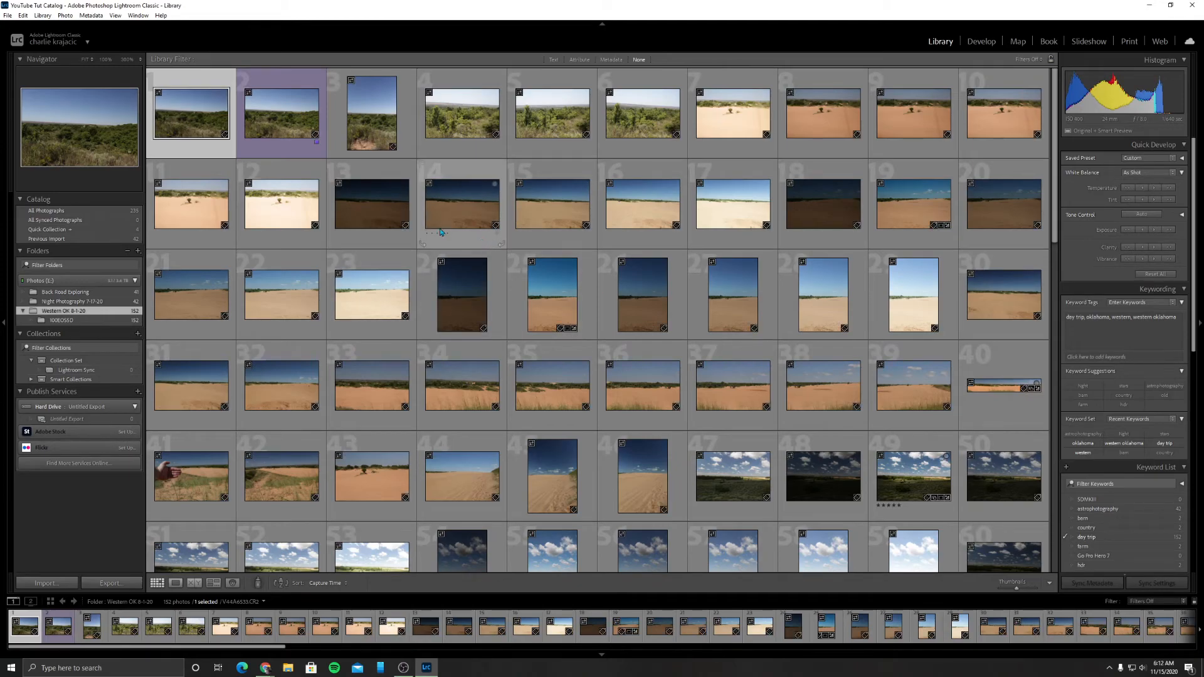
{"action": "left_click", "coordinate": [282, 119]}
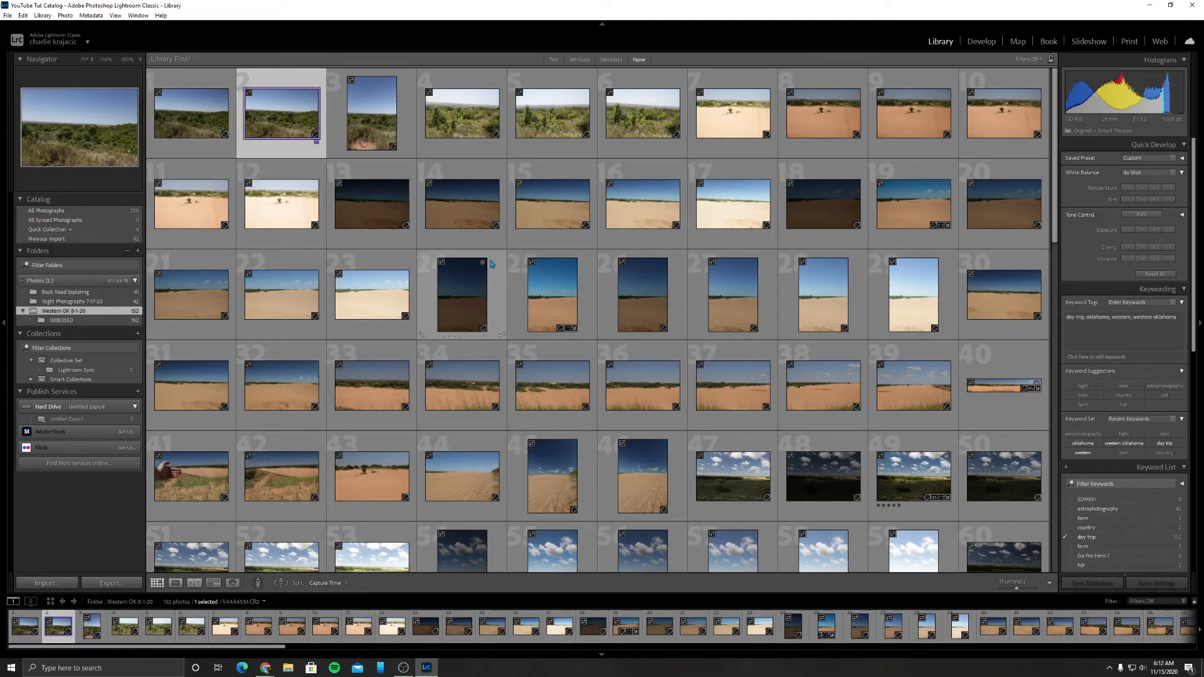
{"action": "left_click", "coordinate": [551, 295], "text": "ctrl"}
{"action": "left_click", "coordinate": [647, 304], "text": "ctrl"}
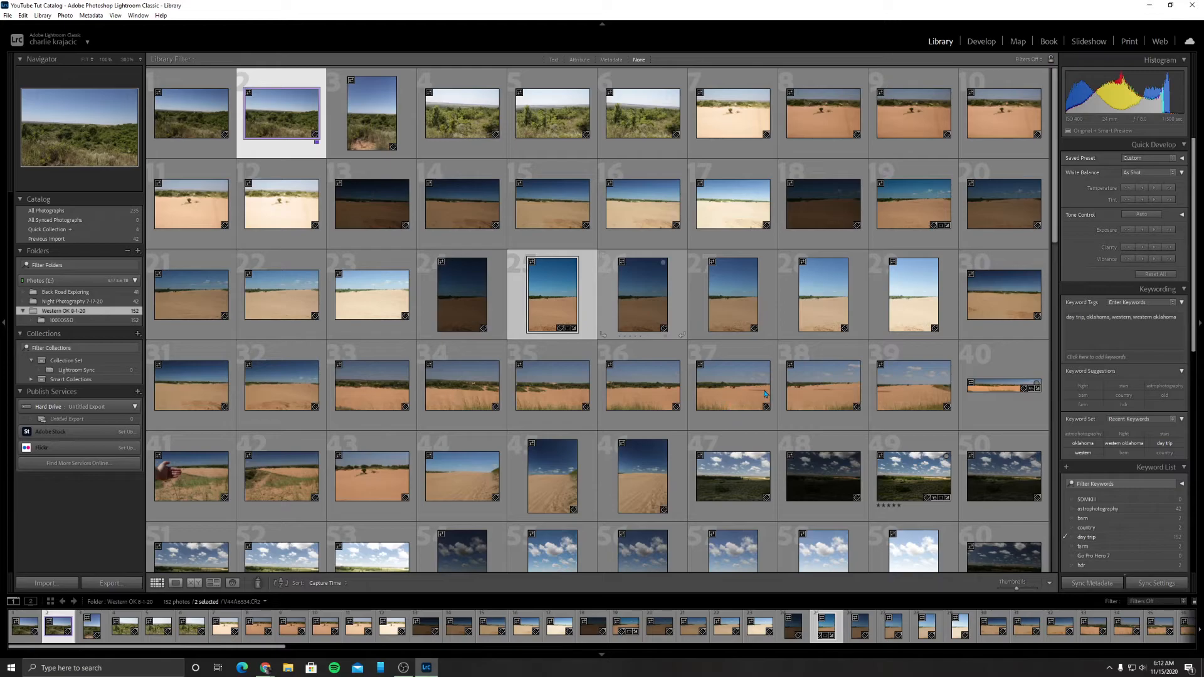
{"action": "left_click", "coordinate": [759, 490], "text": "ctrl"}
{"action": "left_click", "coordinate": [552, 476], "text": "ctrl"}
{"action": "left_click", "coordinate": [462, 477], "text": "ctrl"}
{"action": "left_click", "coordinate": [339, 428], "text": "ctrl"}
{"action": "left_click_drag", "start_coordinate": [371, 401], "coordinate": [99, 369]}
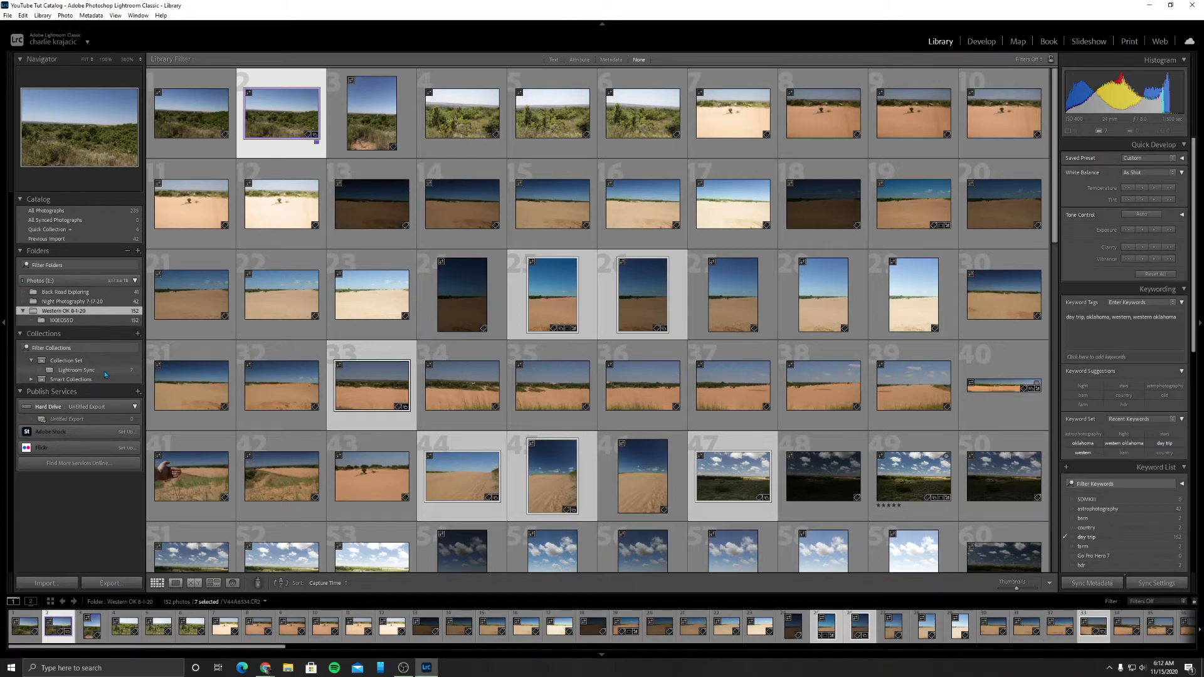
{"action": "left_click", "coordinate": [99, 371]}
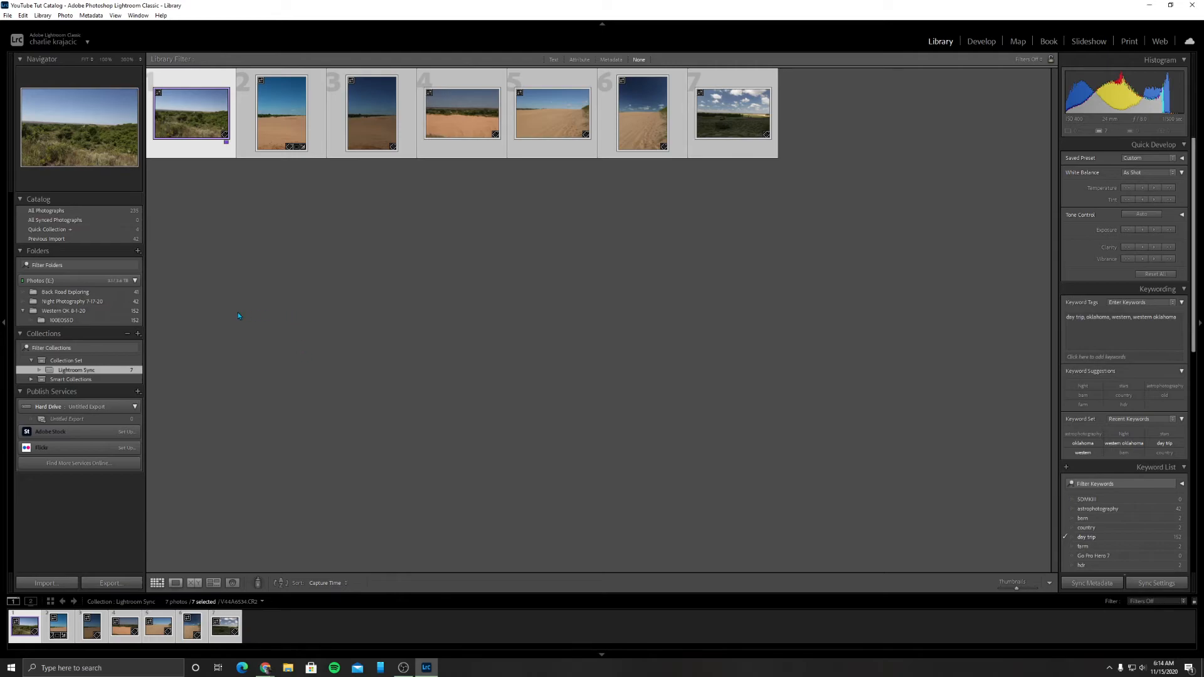
{"action": "right_click", "coordinate": [92, 371]}
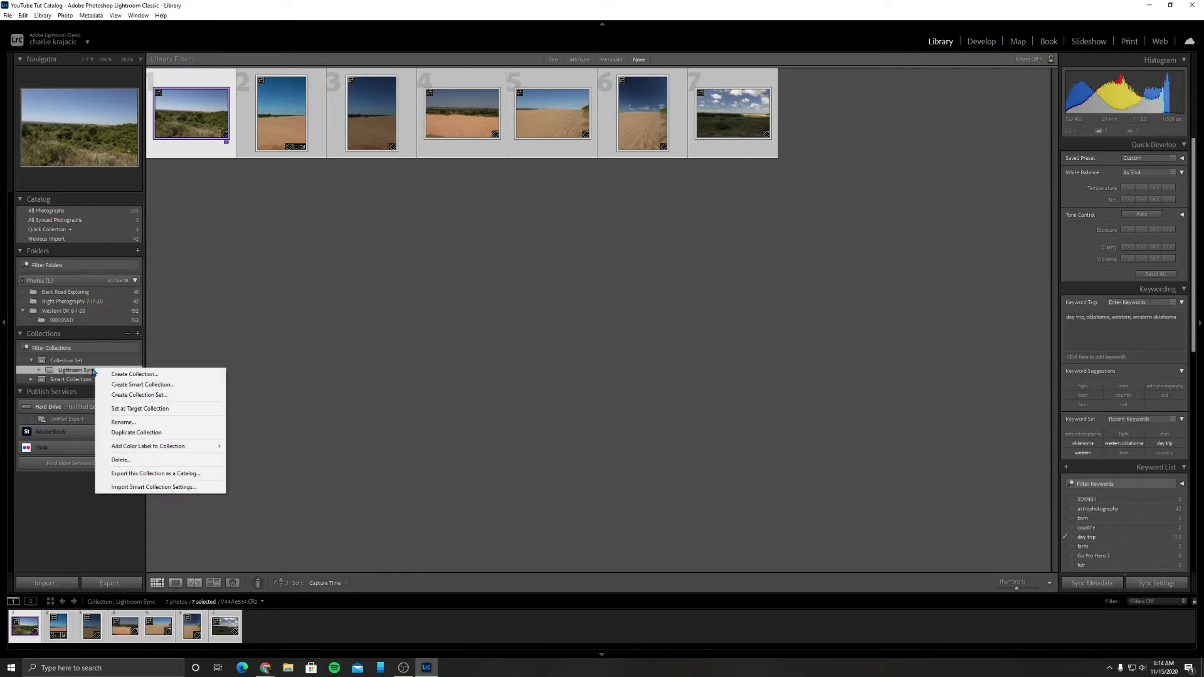
{"action": "left_click", "coordinate": [313, 345]}
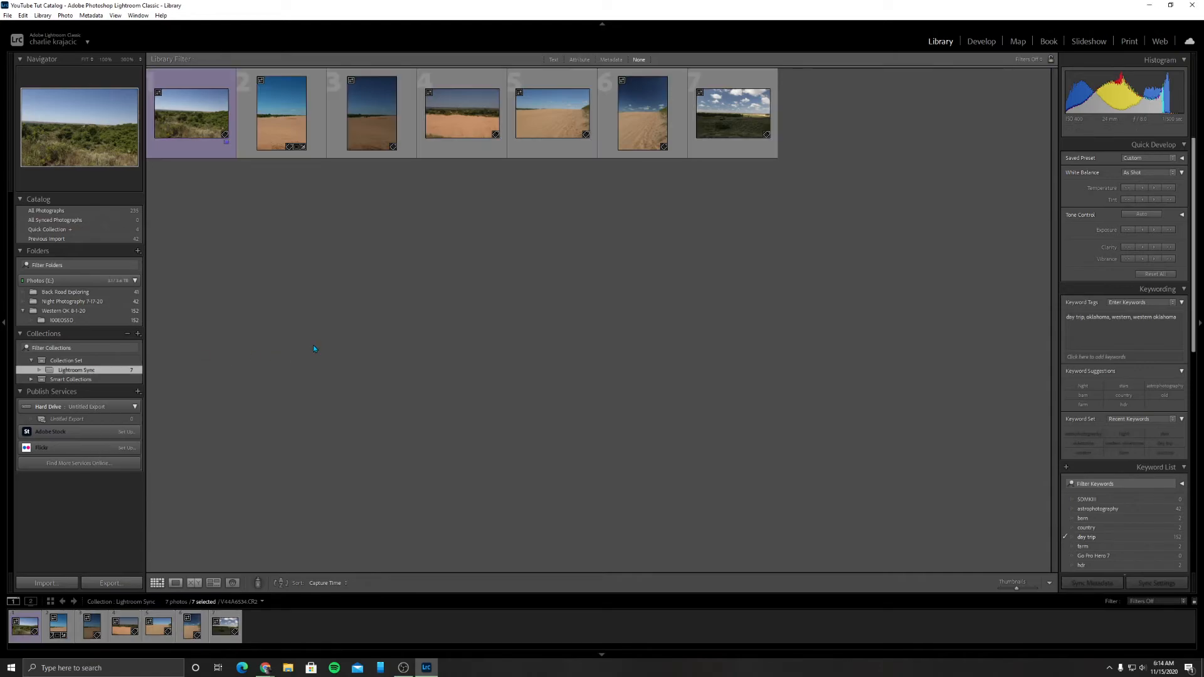
{"action": "left_click", "coordinate": [75, 362]}
{"action": "left_click", "coordinate": [77, 371]}
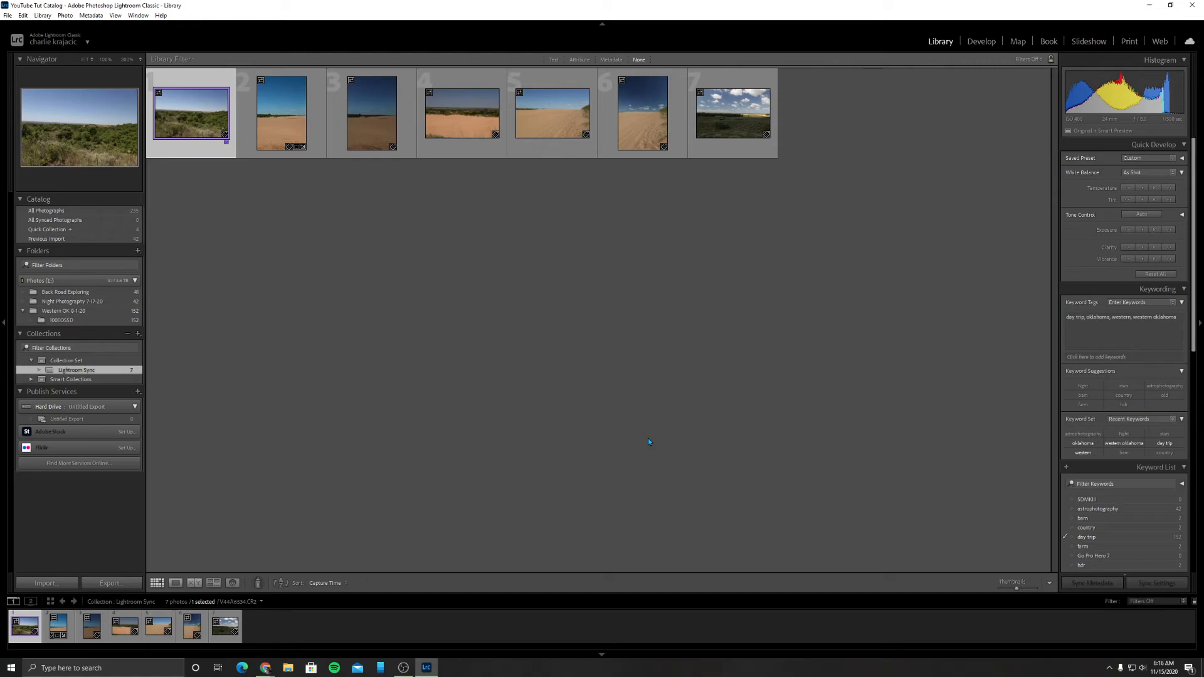
- Open the recent catalog Lightroom Catalog-v10.lrcat
{"action": "left_click", "coordinate": [7, 15]}
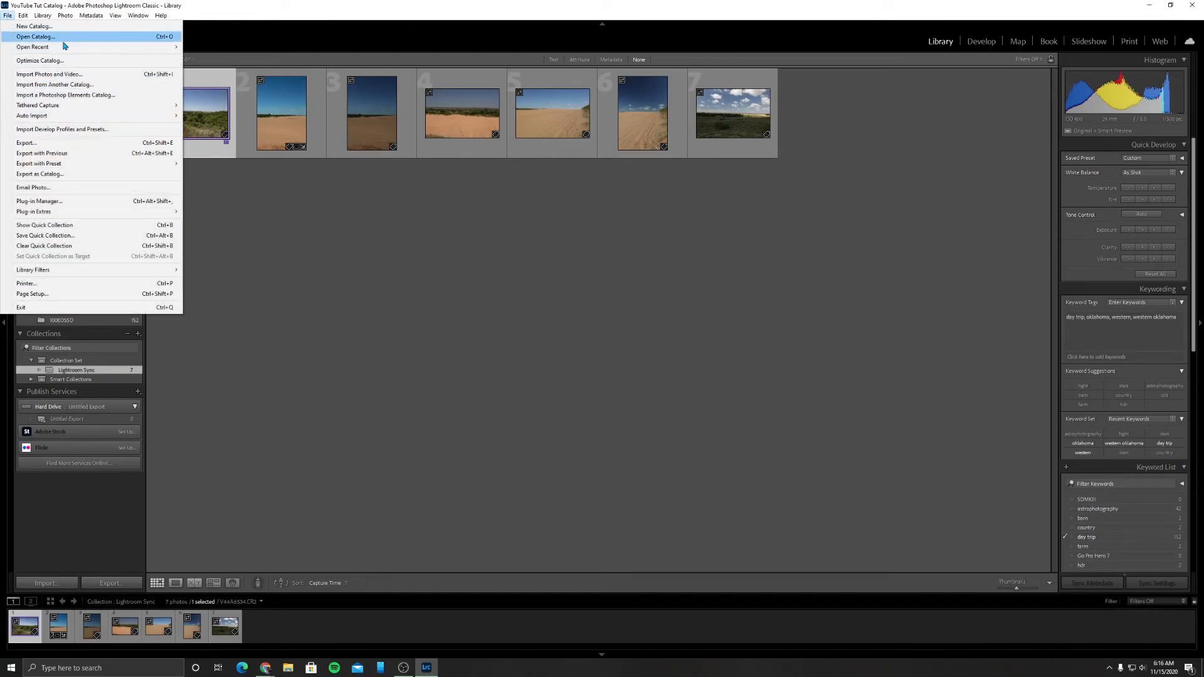
{"action": "mouse_move", "coordinate": [79, 47]}
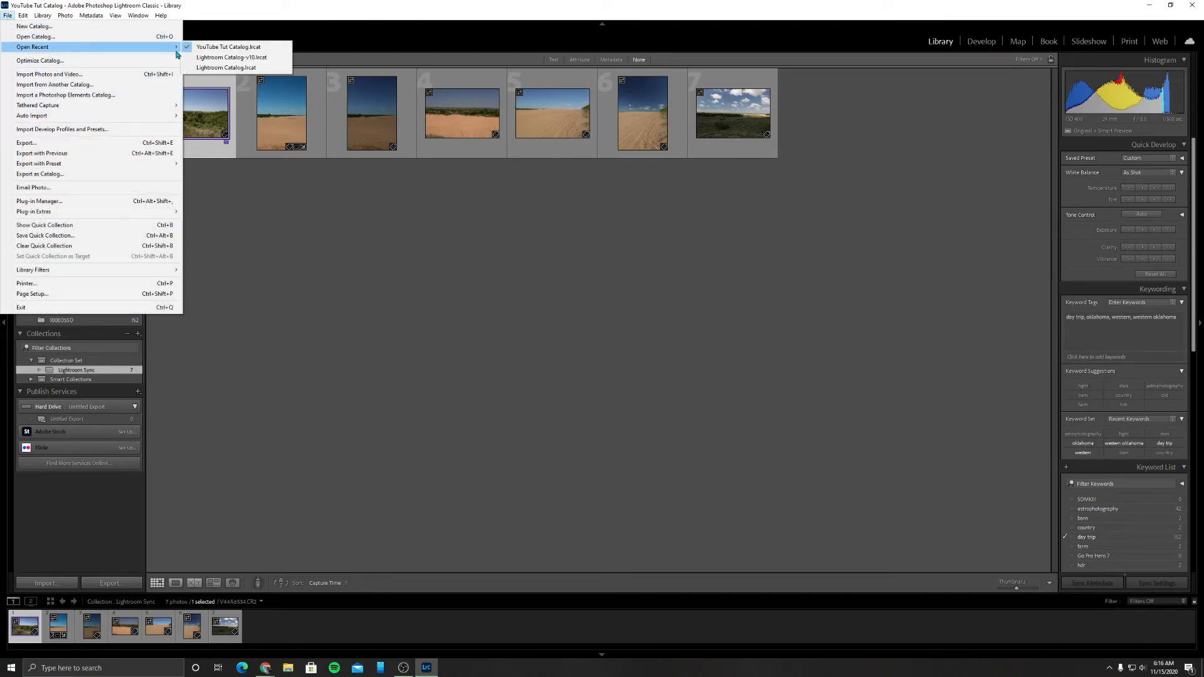
{"action": "left_click", "coordinate": [231, 57]}
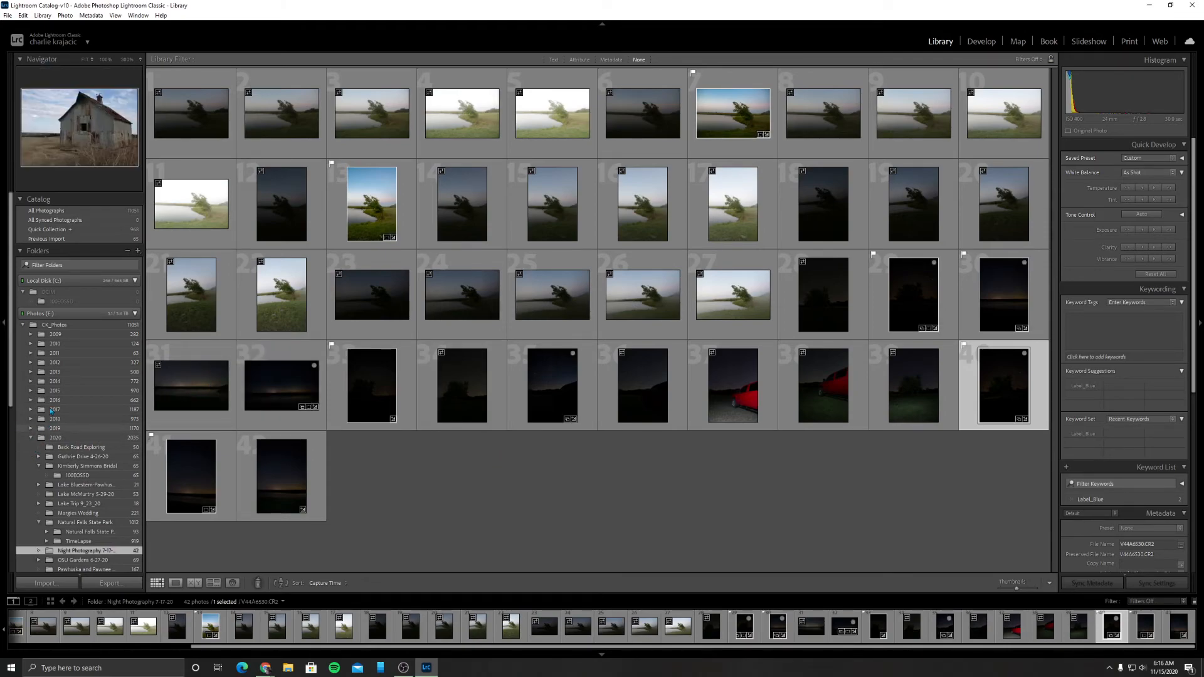
- Collapse the 2020 folder and view the Working Video Files and Without Keywords smart collections
{"action": "scroll", "coordinate": [65, 330], "scroll_direction": "down", "scroll_amount": 3}
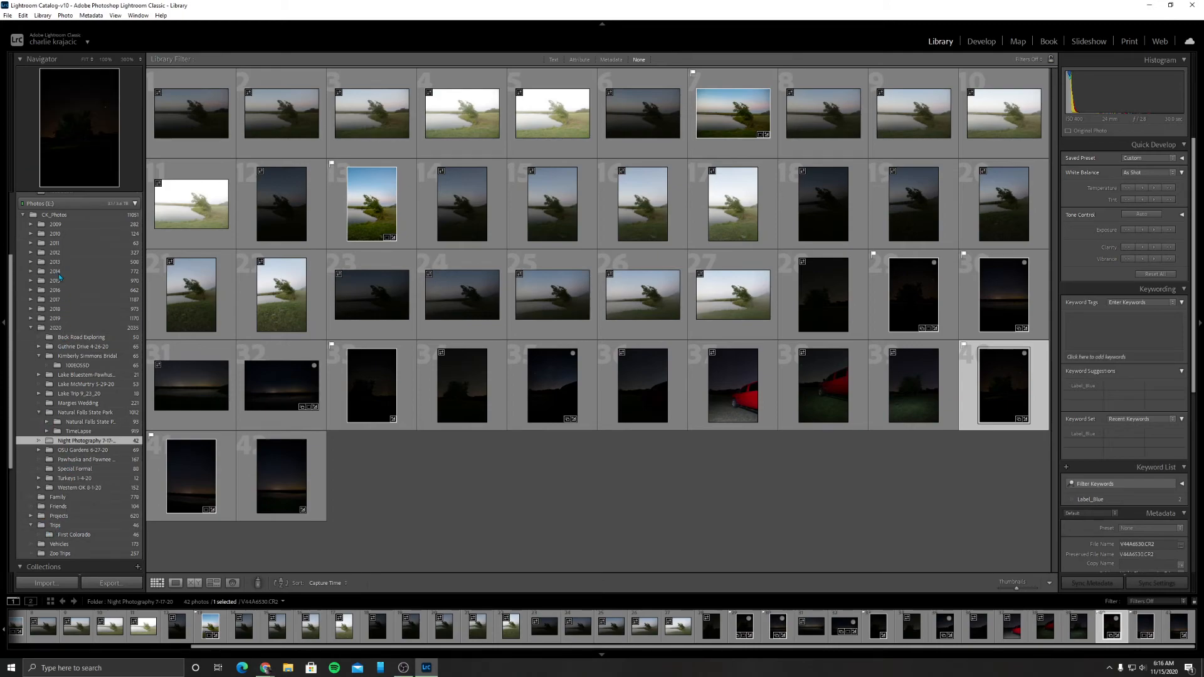
{"action": "left_click", "coordinate": [31, 327]}
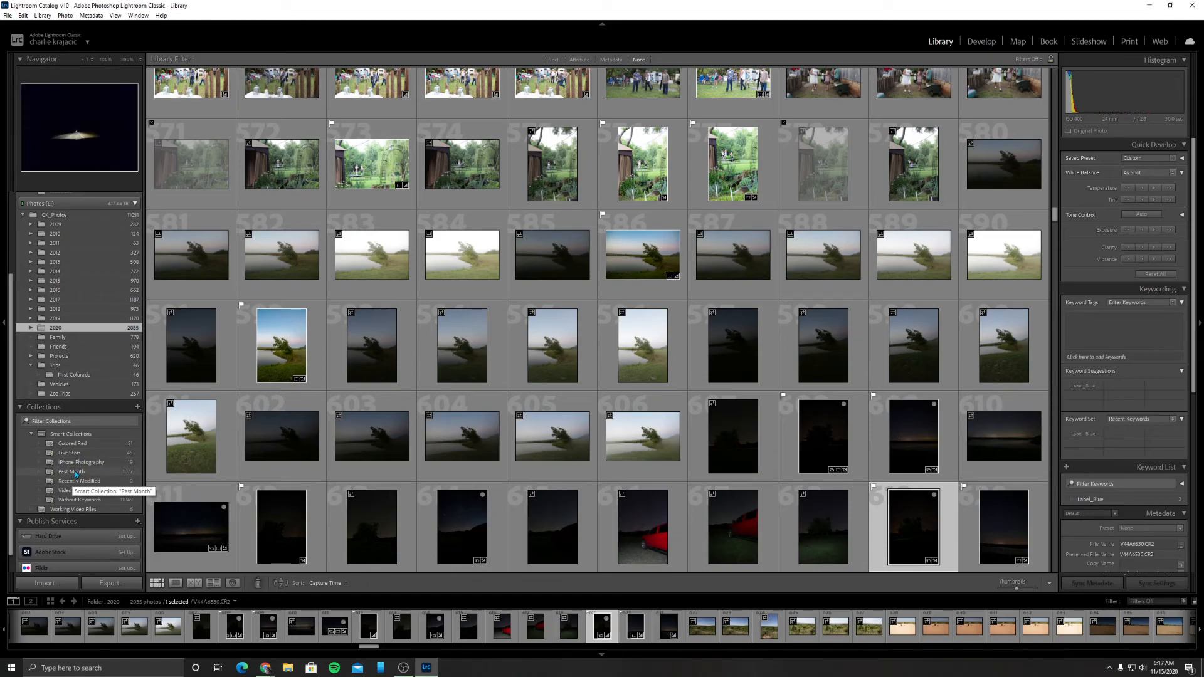
{"action": "left_click", "coordinate": [75, 509]}
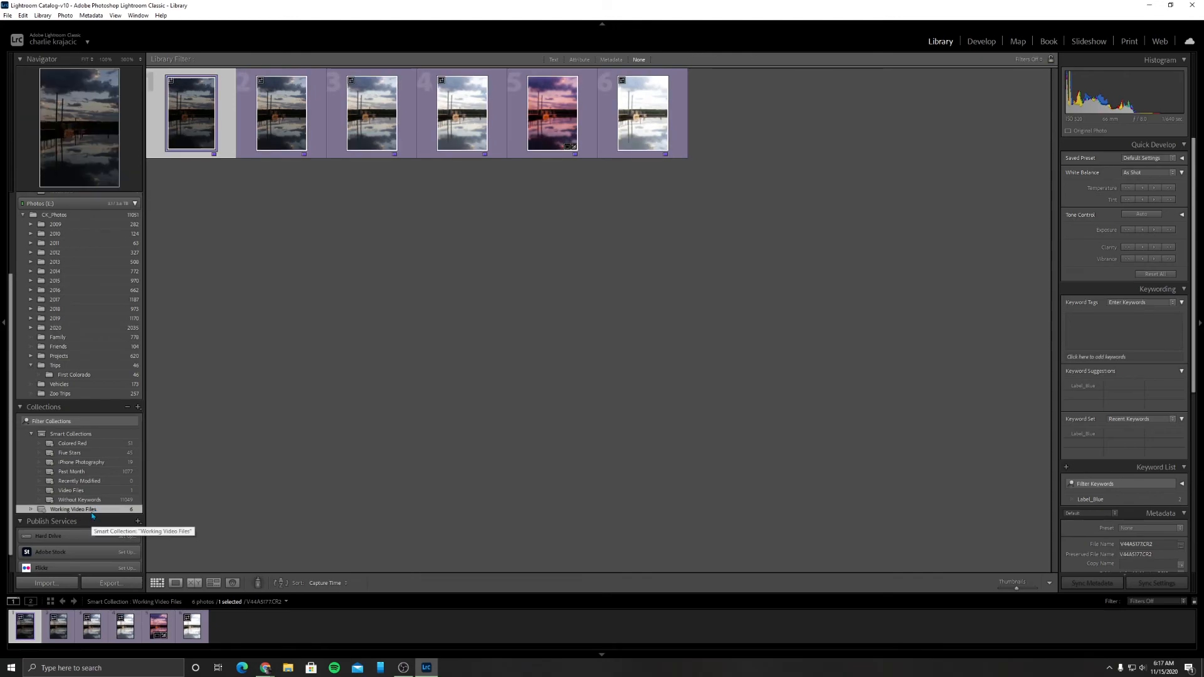
{"action": "left_click", "coordinate": [95, 499]}
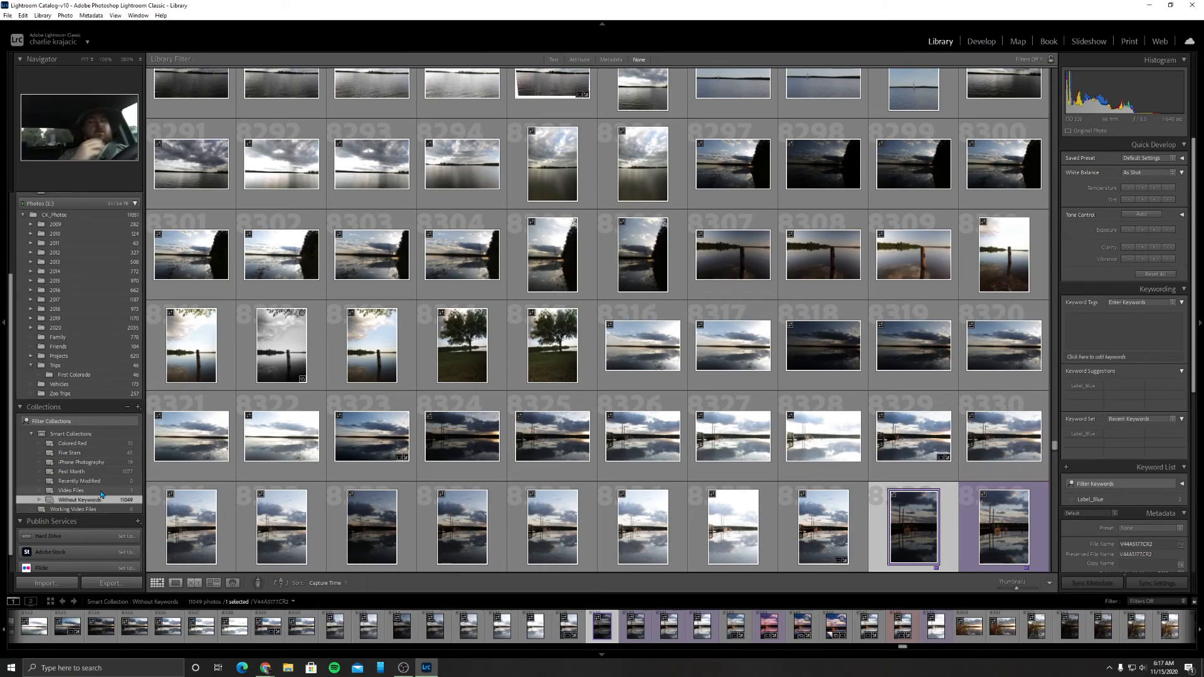
{"action": "scroll", "coordinate": [101, 485], "scroll_direction": "down", "scroll_amount": 2}
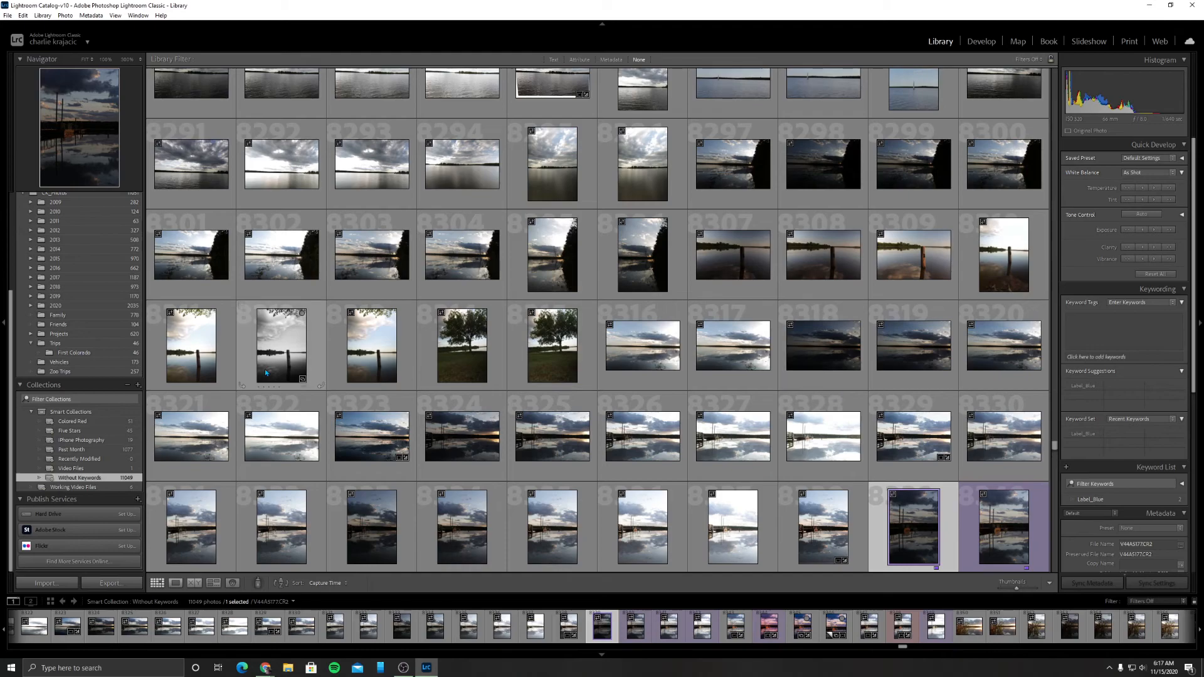
- Open the Western OK 8-1-20 folder inside the 2020 folder
{"action": "scroll", "coordinate": [91, 389], "scroll_direction": "up", "scroll_amount": 5}
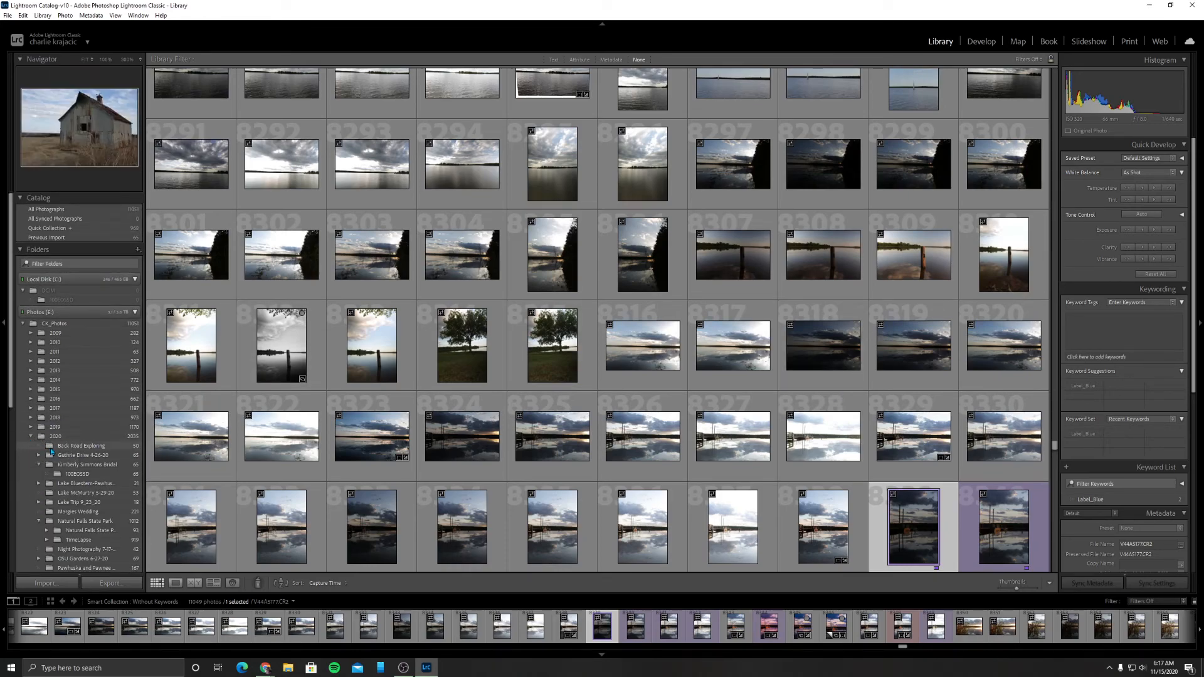
{"action": "left_click", "coordinate": [31, 437]}
{"action": "left_click", "coordinate": [85, 431]}
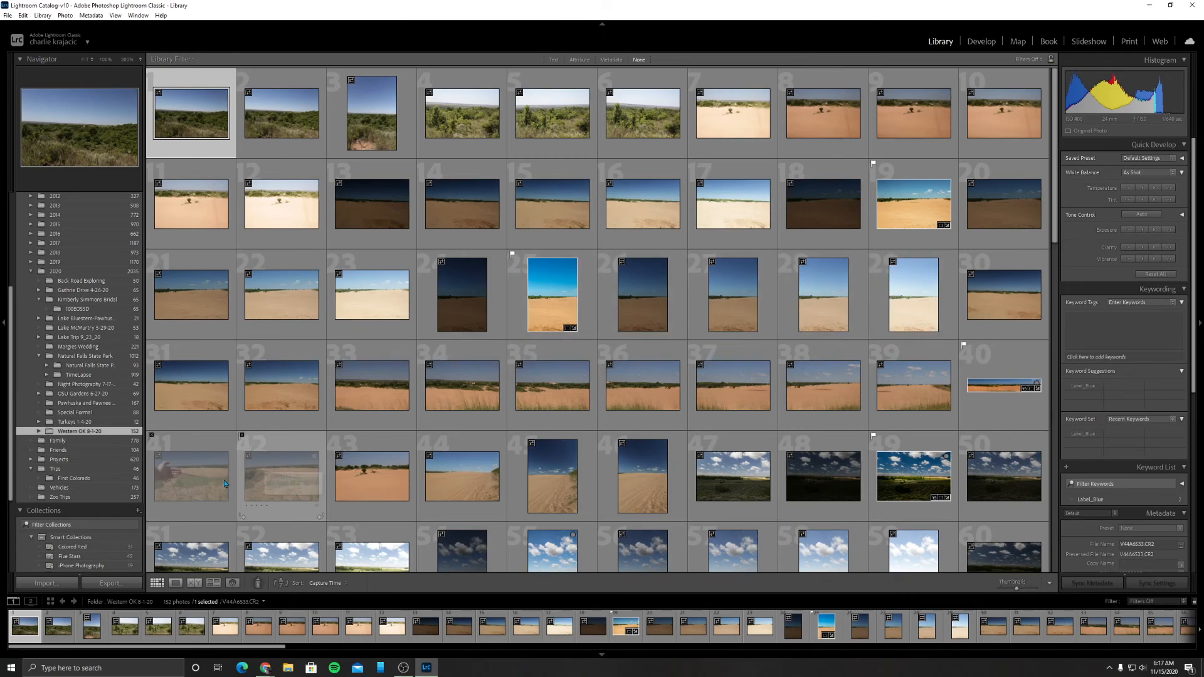
- Enlarge the first photo, step forward through the folder to the eighth photo, and preview it full screen
{"action": "double_click", "coordinate": [180, 123]}
{"action": "key", "text": "Right"}
{"action": "key", "text": "Right"}
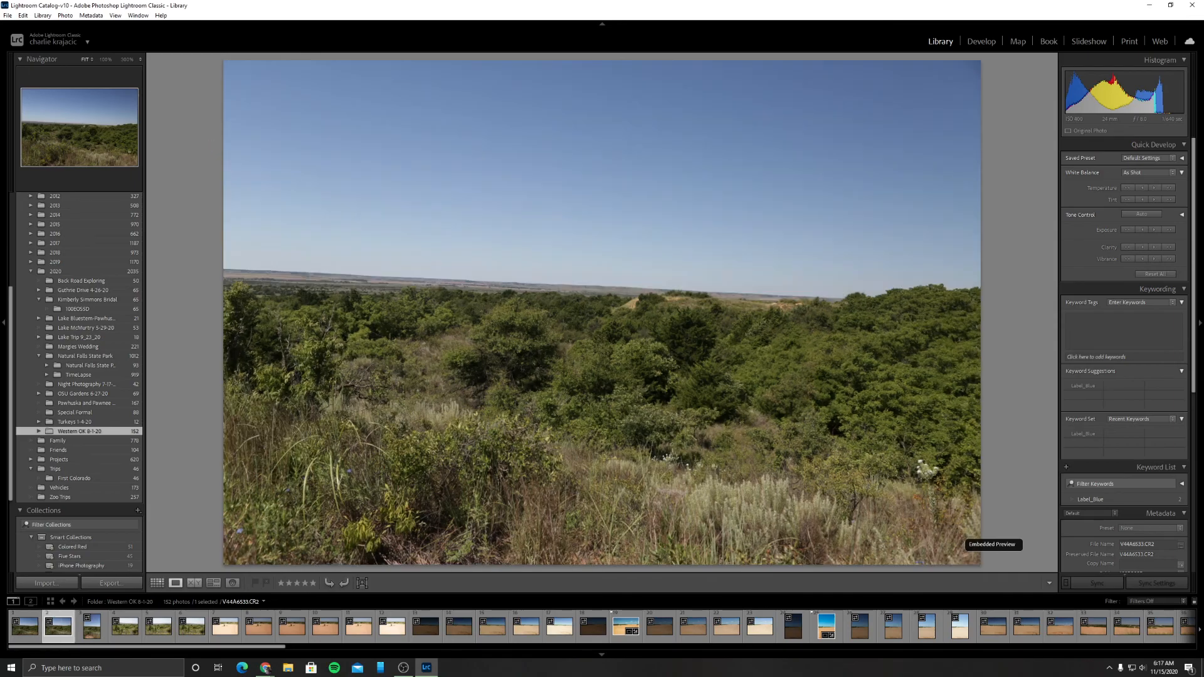
{"action": "key", "text": "Right"}
{"action": "key", "text": "Right"}
{"action": "key", "text": "Right"}
{"action": "key", "text": "Right"}
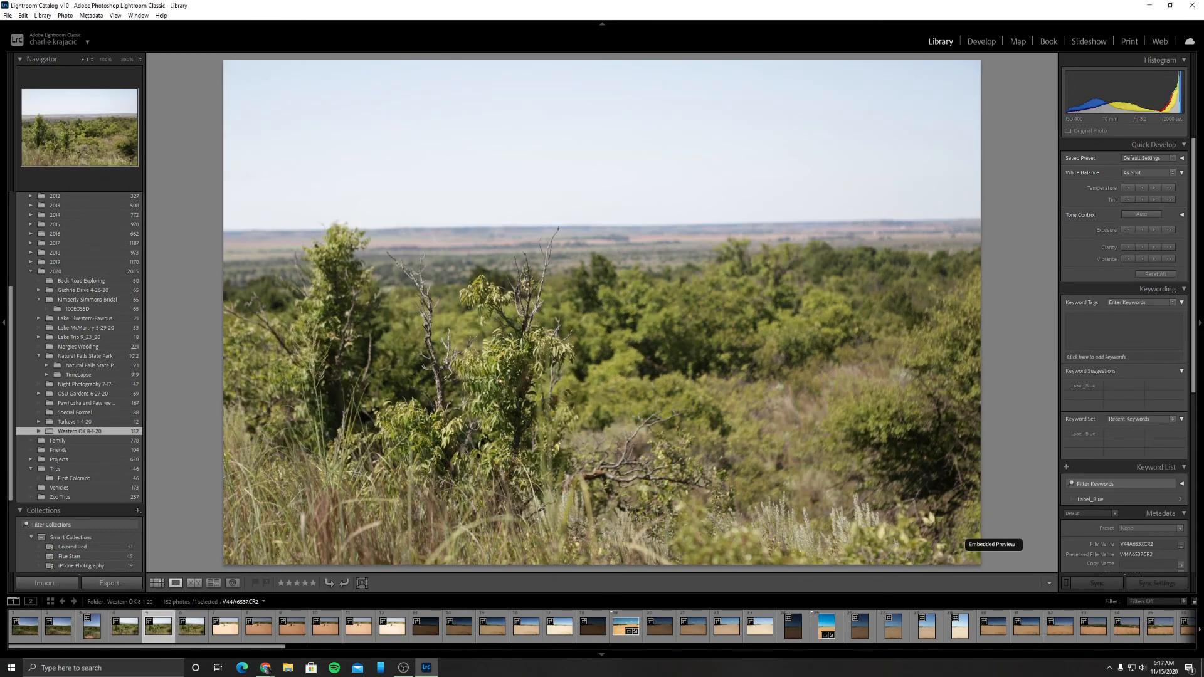
{"action": "key", "text": "Right"}
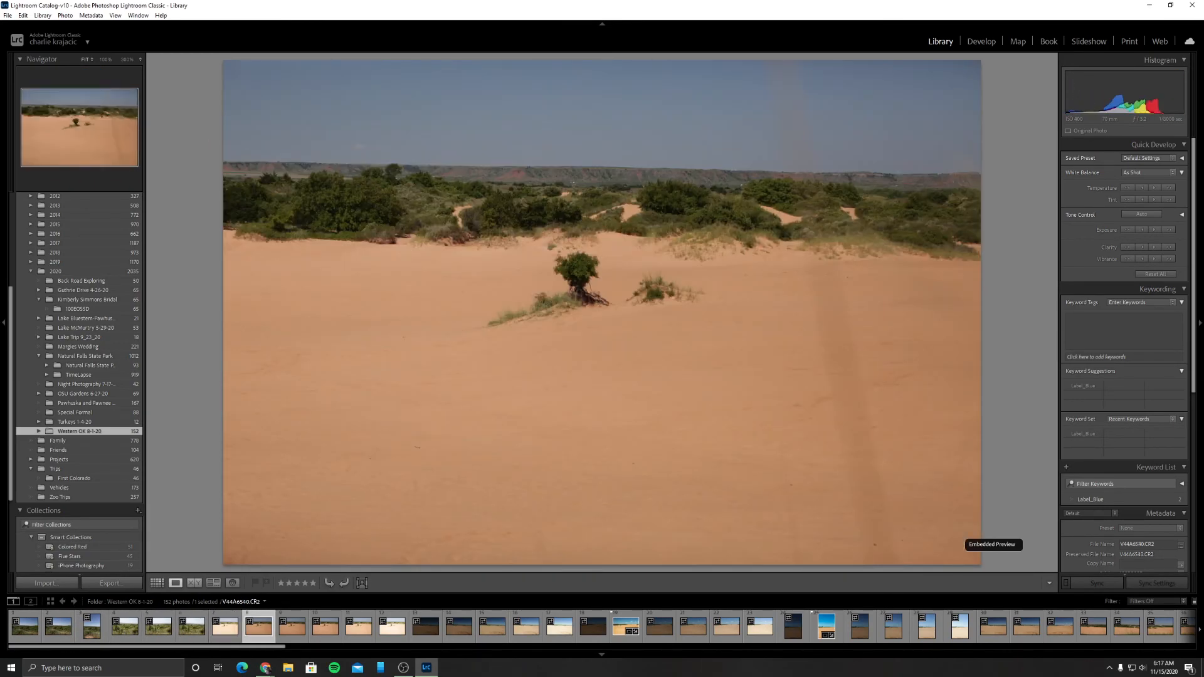
{"action": "key", "text": "f"}
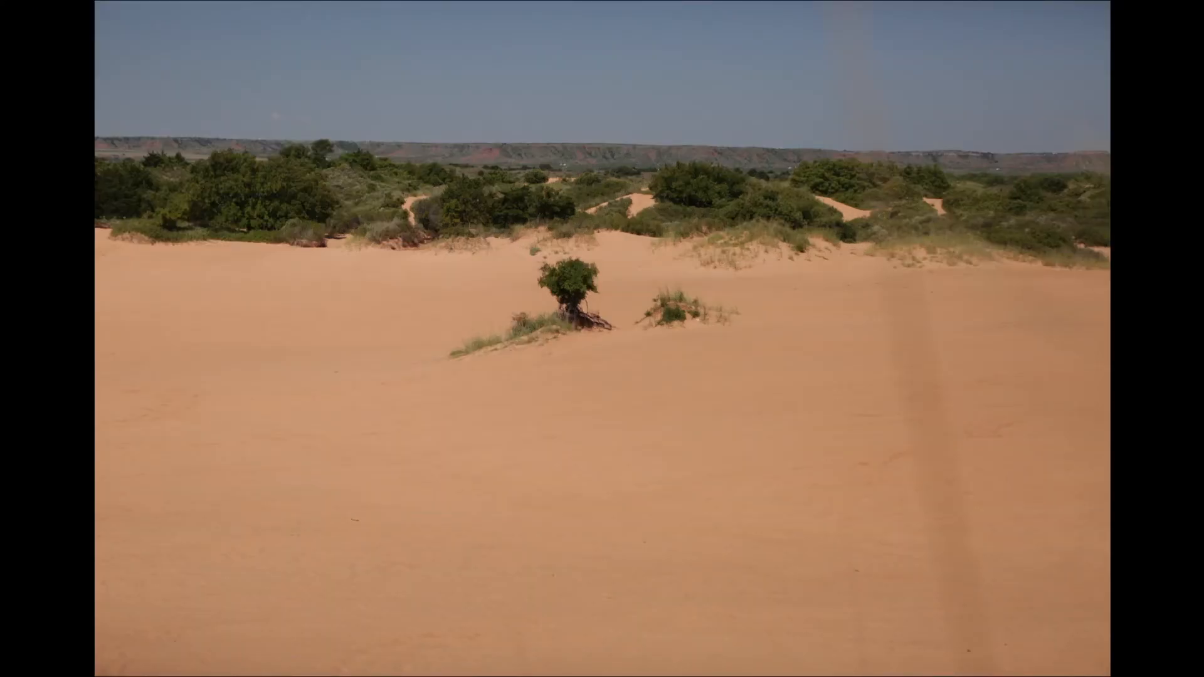
{"action": "key", "text": "f"}
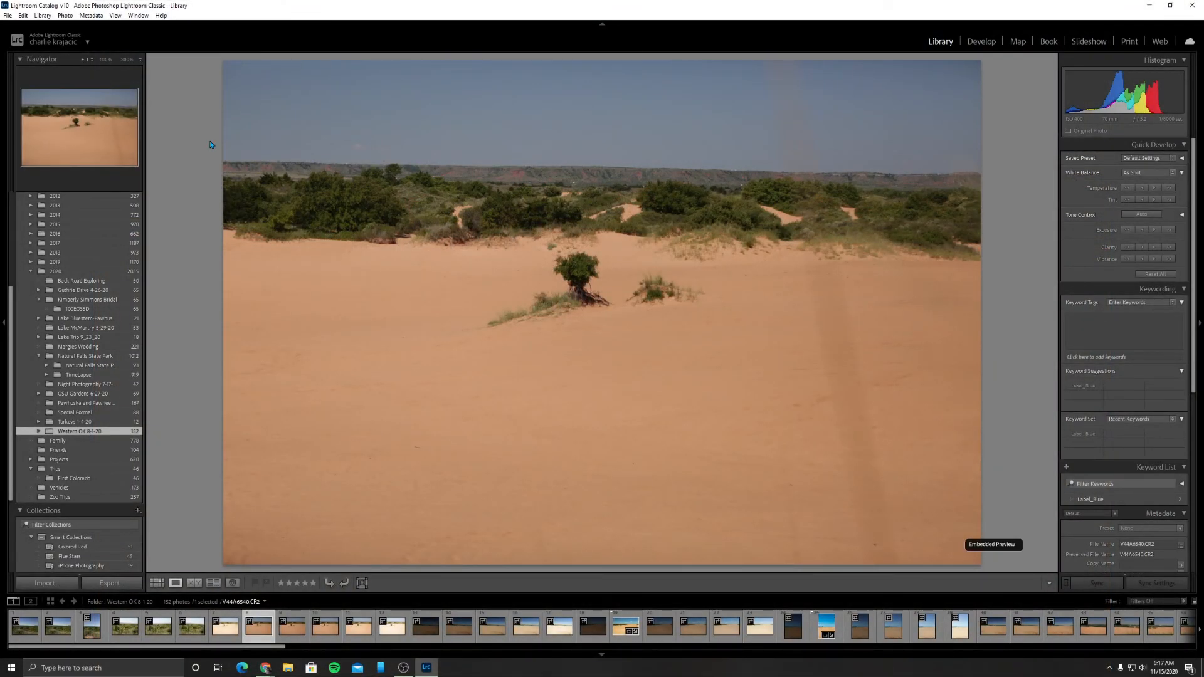
- Try the pick and reject flags on the enlarged photo, remove its flag, and return to the grid view
{"action": "key", "text": "p"}
{"action": "key", "text": "x"}
{"action": "key", "text": "p"}
{"action": "key", "text": "u"}
{"action": "key", "text": "backslash"}
{"action": "key", "text": "g"}
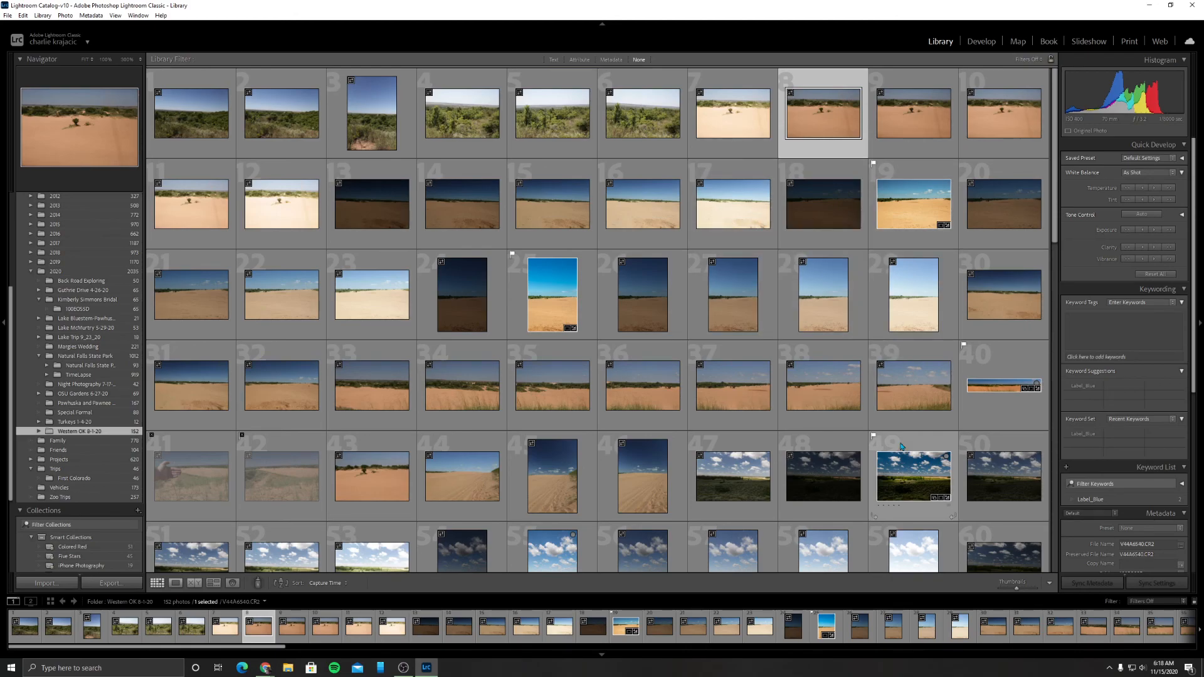
{"action": "scroll", "coordinate": [1092, 432], "scroll_direction": "down", "scroll_amount": 5}
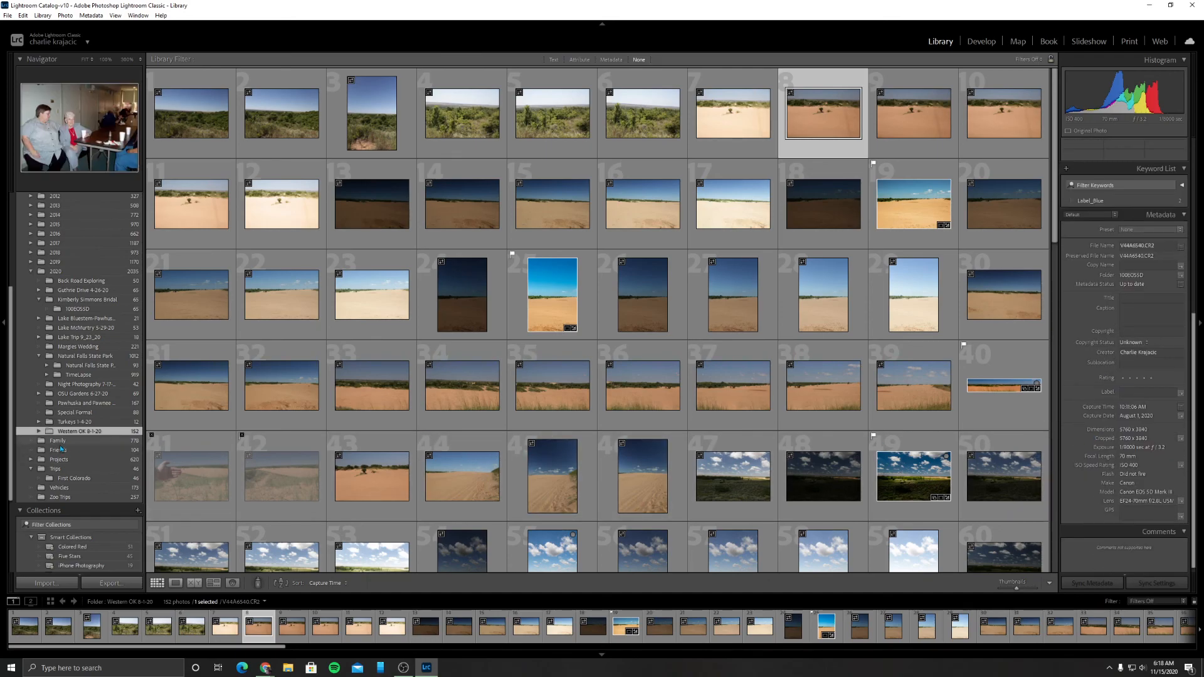
{"action": "scroll", "coordinate": [380, 471], "scroll_direction": "down", "scroll_amount": 5}
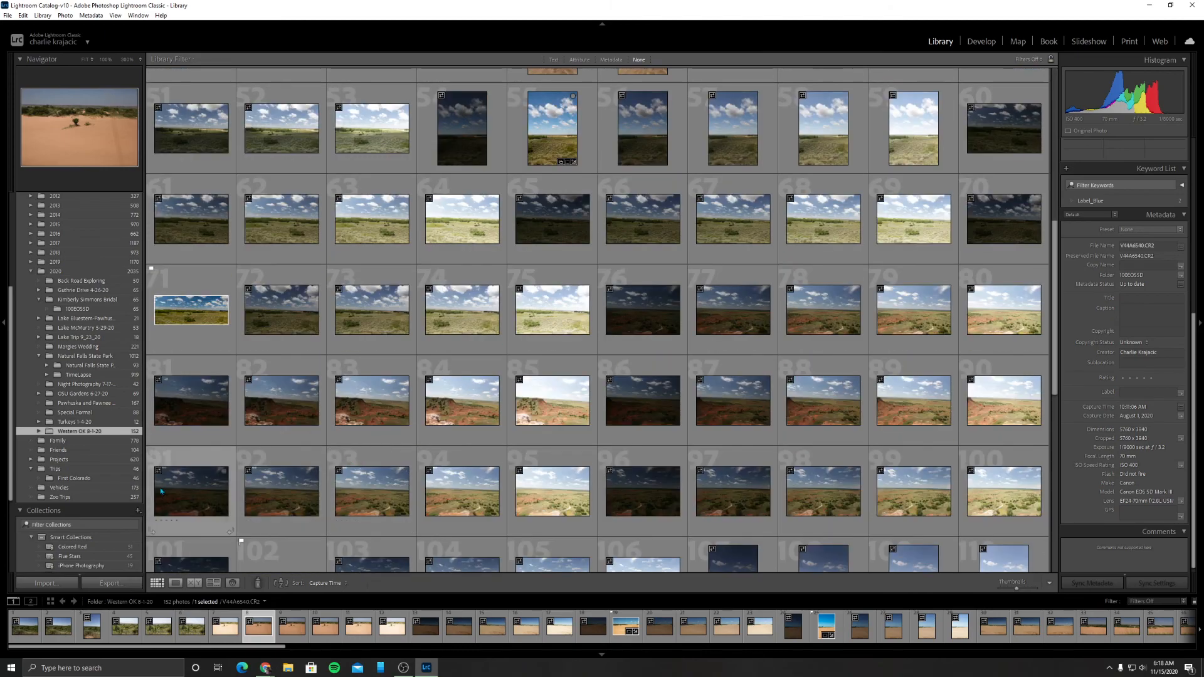
{"action": "scroll", "coordinate": [46, 535], "scroll_direction": "down", "scroll_amount": 3}
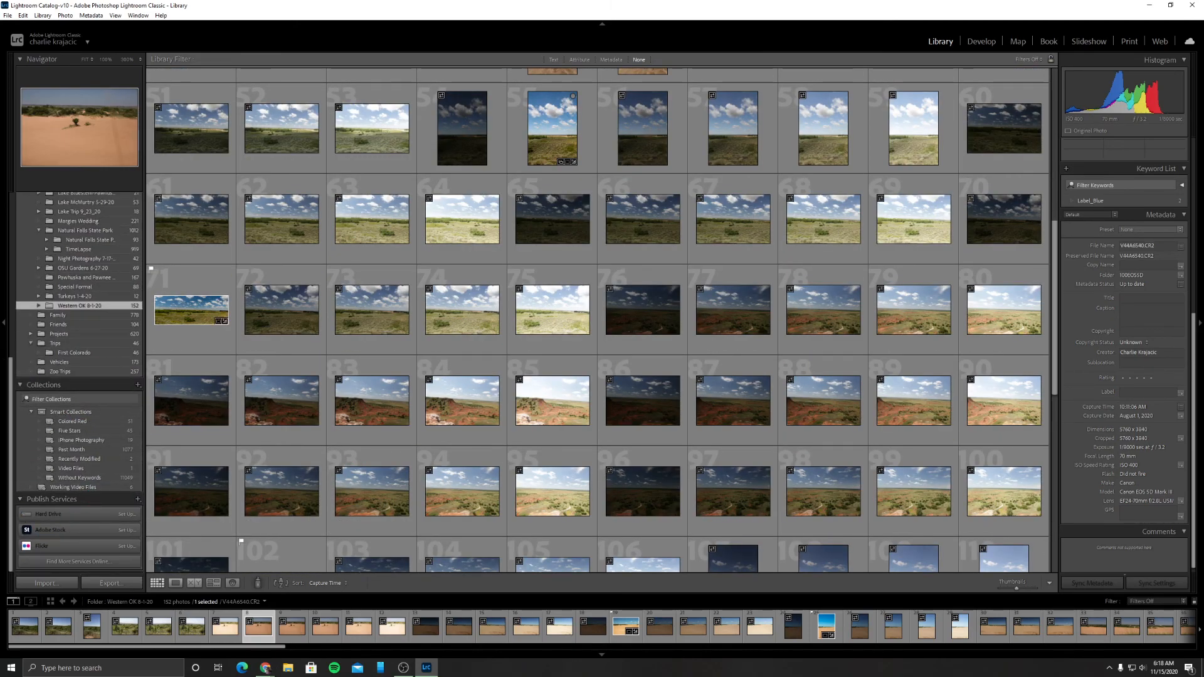